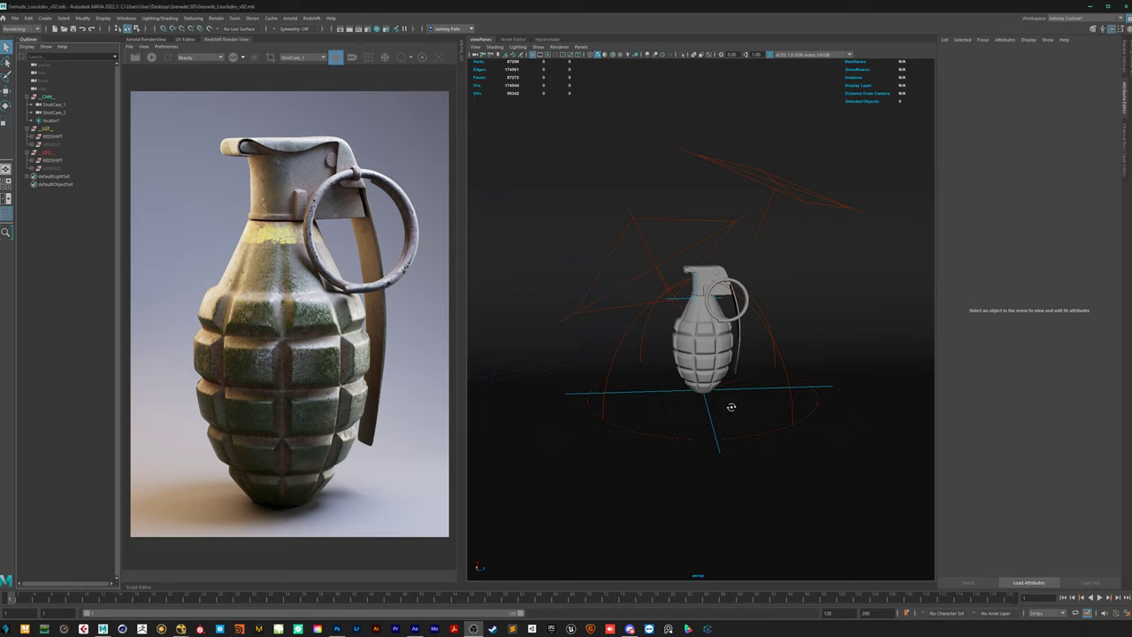
Orbit and zoom the Maya viewport around the grenade to inspect it from several angles.
{"action": "left_click_drag", "start_coordinate": [728, 404], "coordinate": [730, 383], "text": "alt"}
{"action": "mouse_move", "coordinate": [730, 383]}
{"action": "right_mouse_down", "text": "alt"}
{"action": "mouse_move", "coordinate": [784, 397]}
{"action": "mouse_move", "coordinate": [712, 385]}
{"action": "right_mouse_up", "text": "alt"}
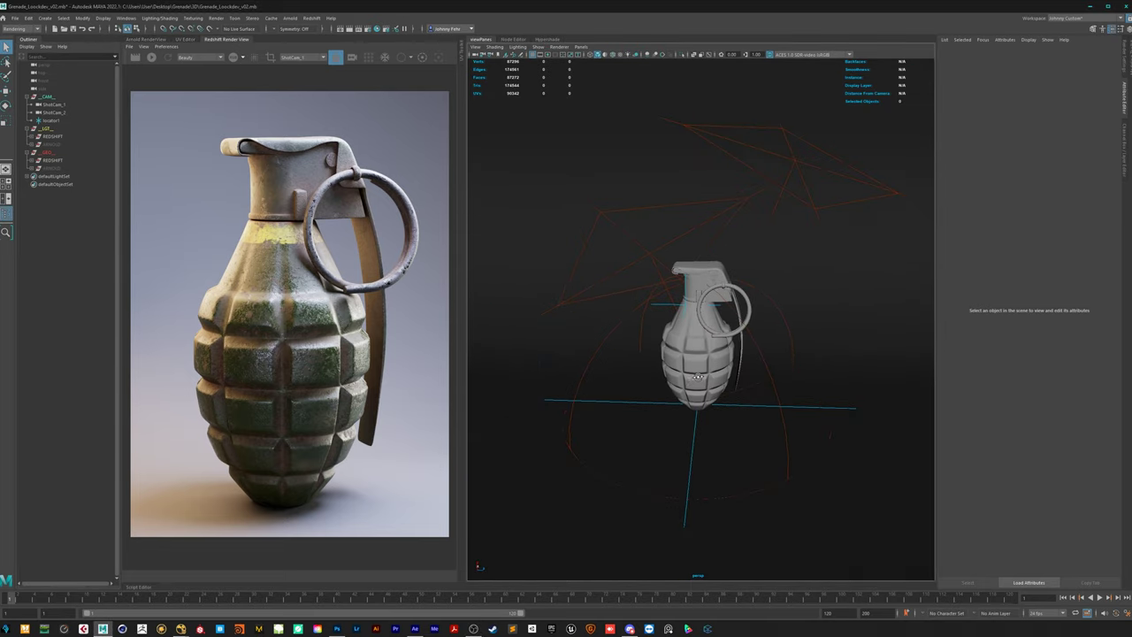
{"action": "left_click_drag", "start_coordinate": [712, 385], "coordinate": [747, 383], "text": "alt"}
{"action": "mouse_move", "coordinate": [747, 383]}
{"action": "right_mouse_down", "text": "alt"}
{"action": "mouse_move", "coordinate": [708, 389]}
{"action": "mouse_move", "coordinate": [760, 393]}
{"action": "right_mouse_up", "text": "alt"}
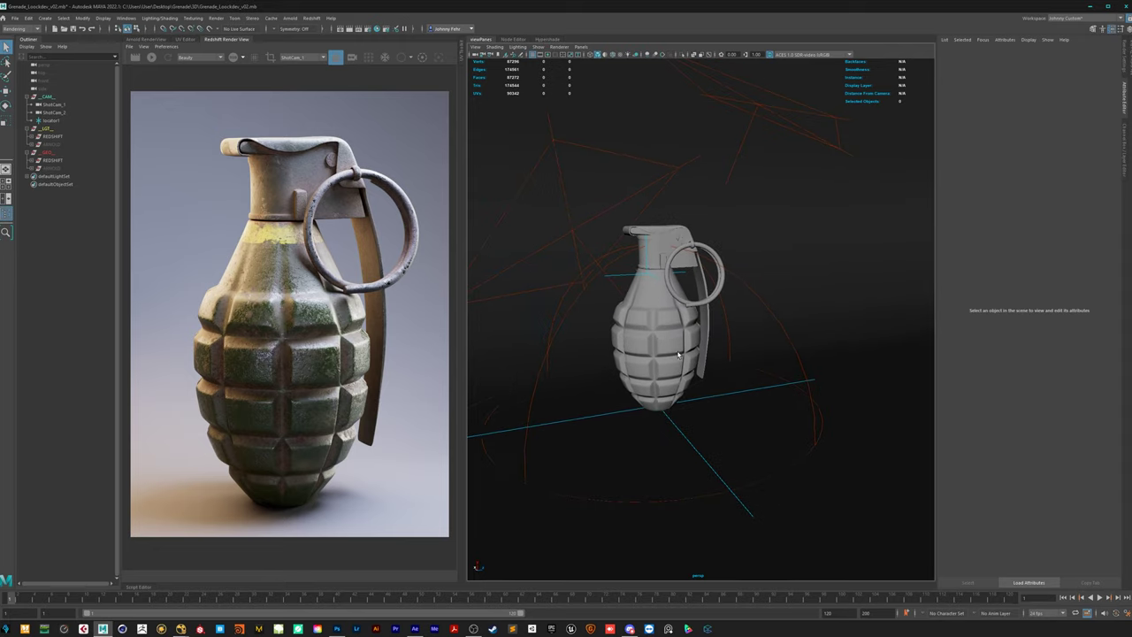
{"action": "left_click_drag", "start_coordinate": [761, 394], "coordinate": [763, 327], "text": "alt"}
{"action": "right_click_drag", "start_coordinate": [762, 327], "coordinate": [657, 306], "text": "alt"}
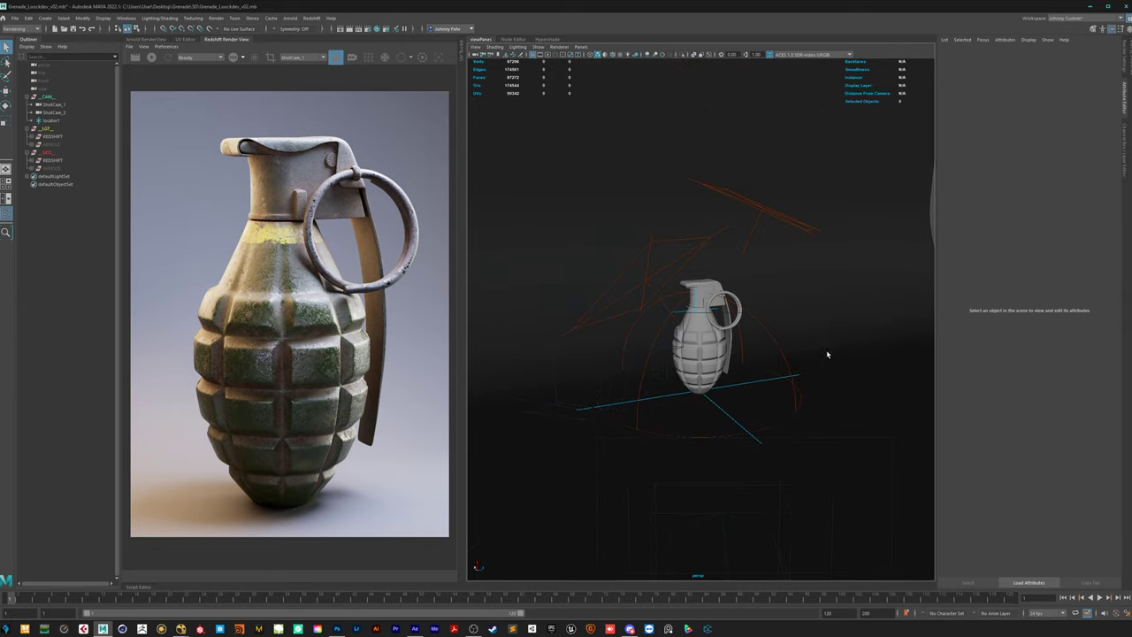
{"action": "left_click_drag", "start_coordinate": [828, 354], "coordinate": [643, 273], "text": "alt"}
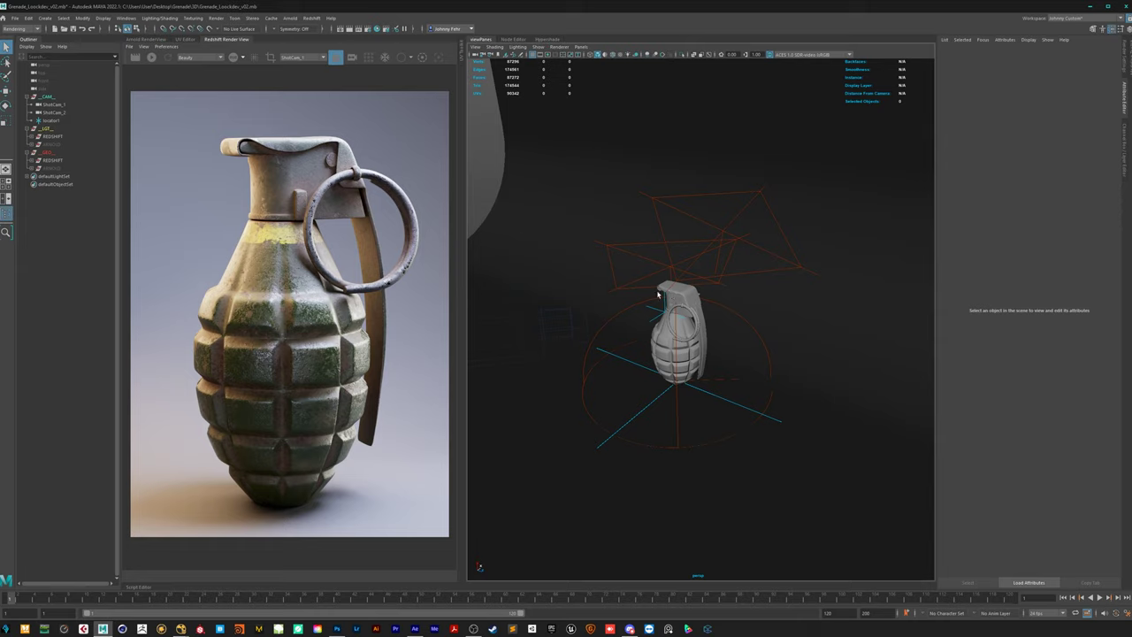
{"action": "right_click_drag", "start_coordinate": [734, 346], "coordinate": [741, 378], "text": "alt"}
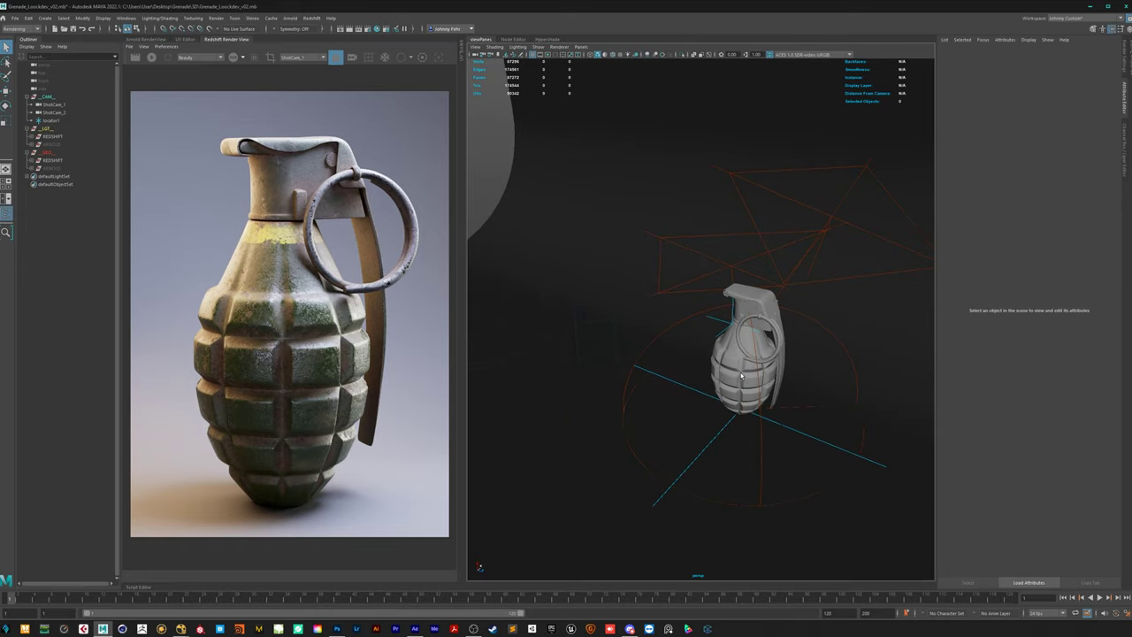
{"action": "left_click_drag", "start_coordinate": [759, 381], "coordinate": [693, 364], "text": "alt"}
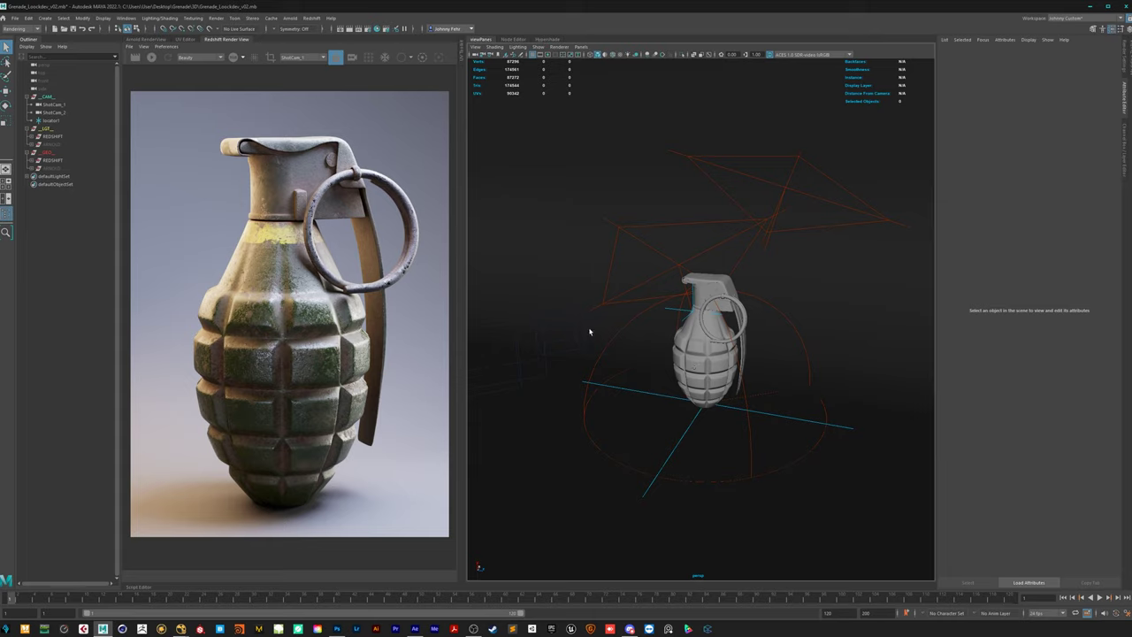
Widen the Redshift Render View and show its sRGB / ACES 1.0 SDR-video display settings.
{"action": "left_click_drag", "start_coordinate": [746, 371], "coordinate": [763, 361], "text": "alt"}
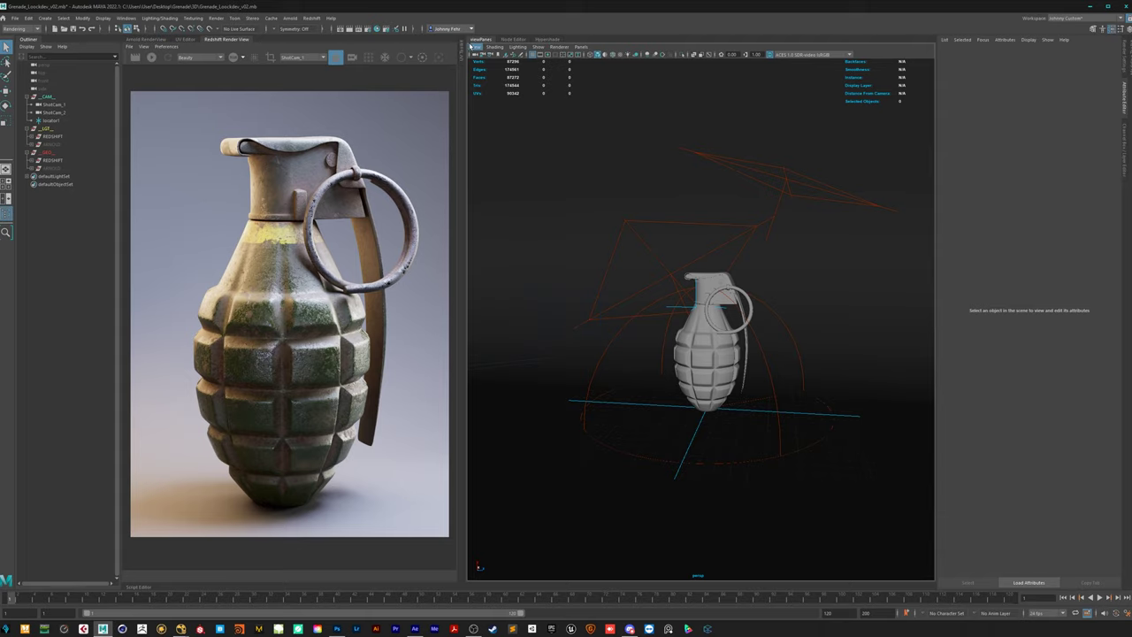
{"action": "left_click_drag", "start_coordinate": [463, 89], "coordinate": [683, 106]}
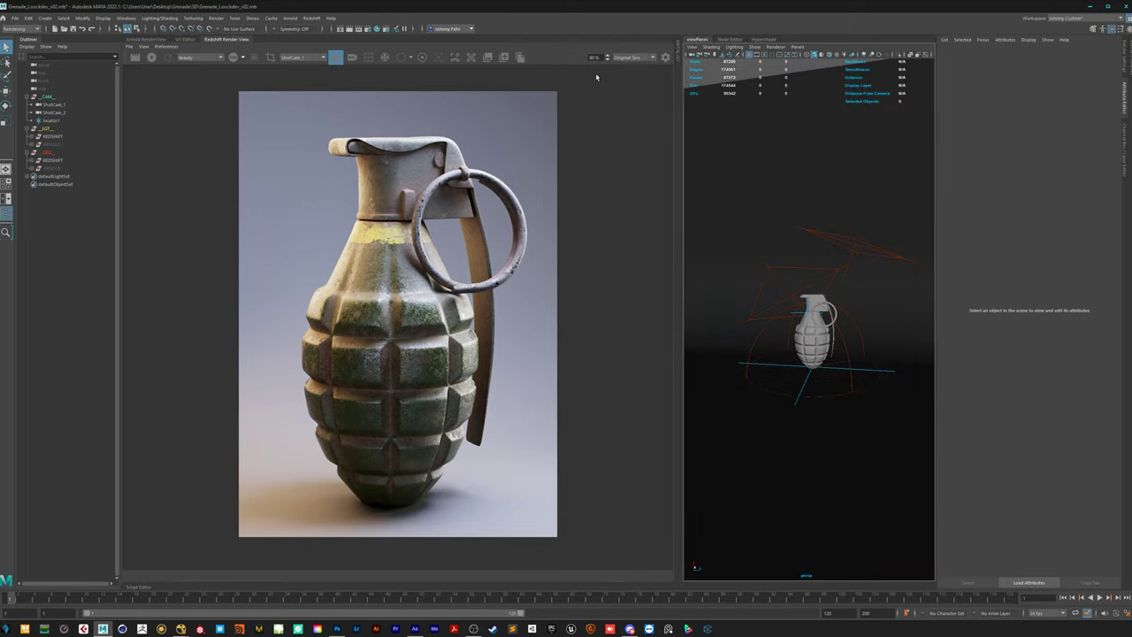
{"action": "left_click", "coordinate": [665, 59]}
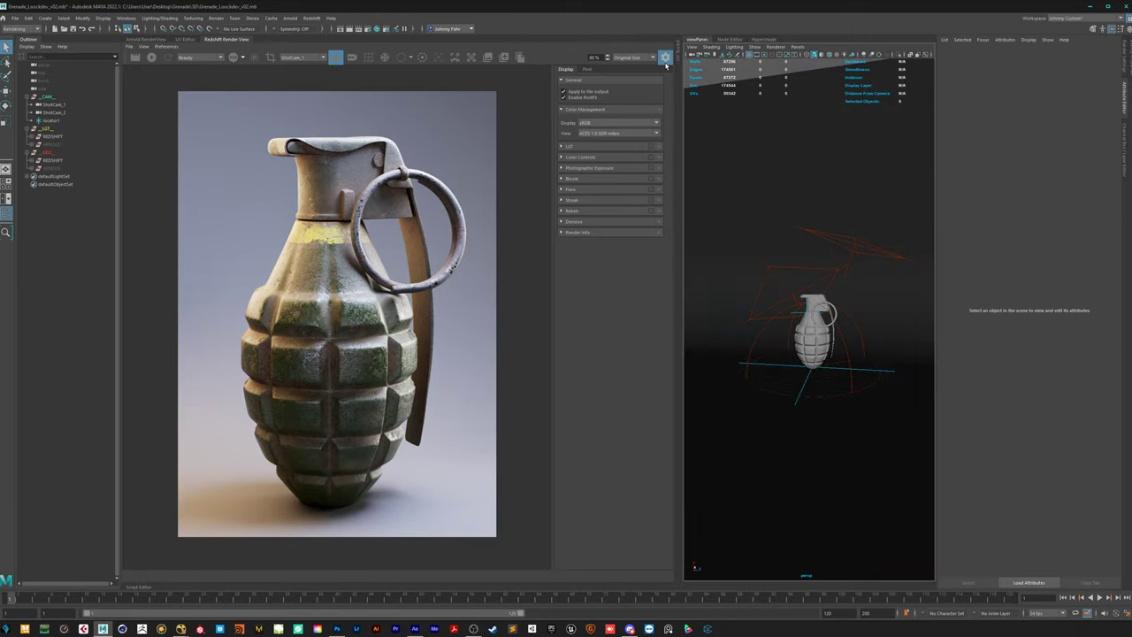
Save the Redshift render as EXR, bumping the existing file name to Grenade_Cam1_RS_v02.
{"action": "left_click", "coordinate": [129, 46]}
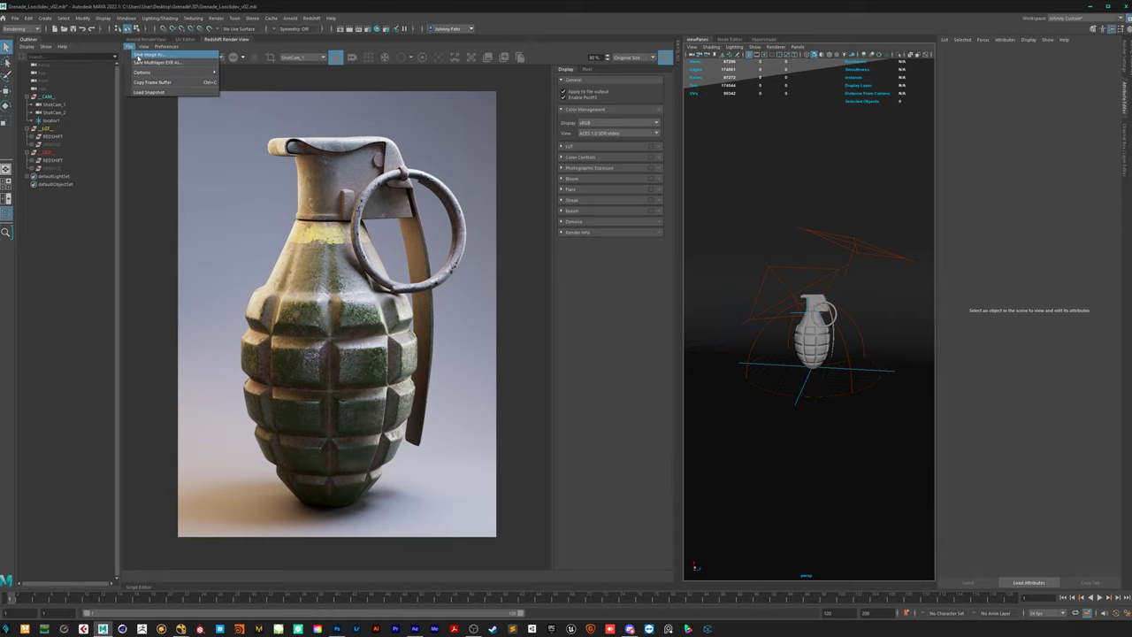
{"action": "left_click", "coordinate": [148, 55]}
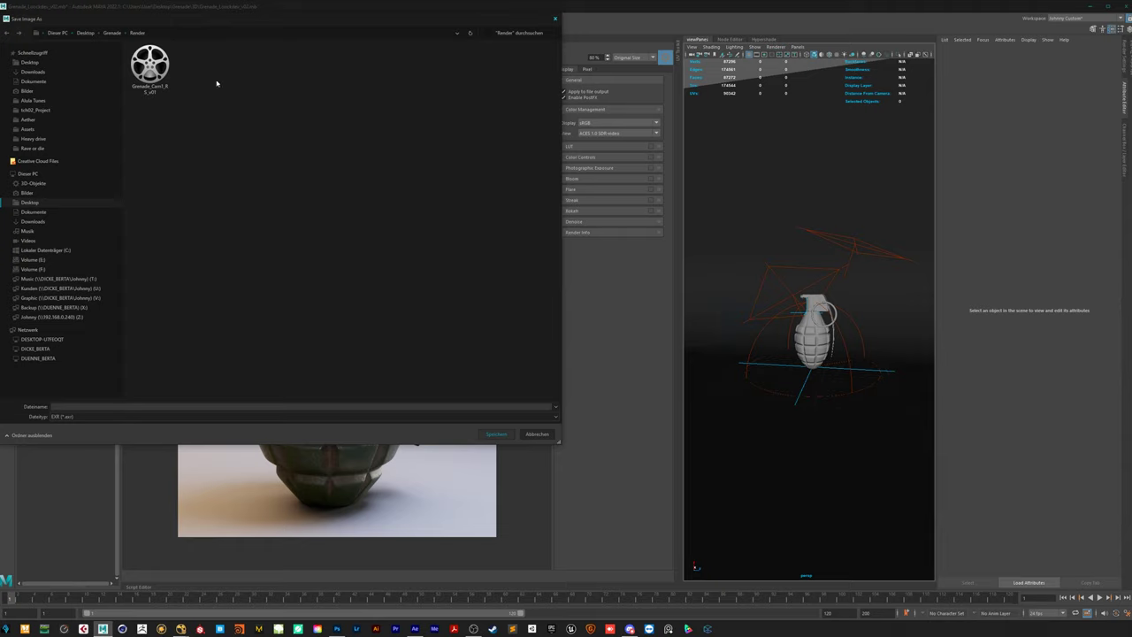
{"action": "left_click", "coordinate": [155, 77]}
{"action": "key", "text": "End"}
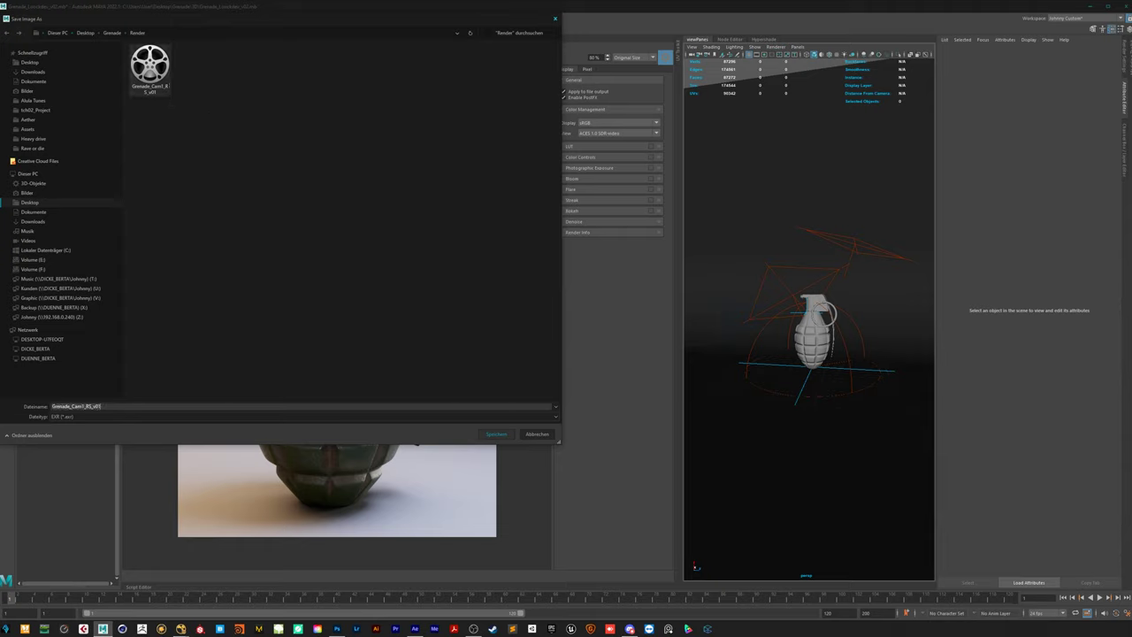
{"action": "type", "text": "2"}
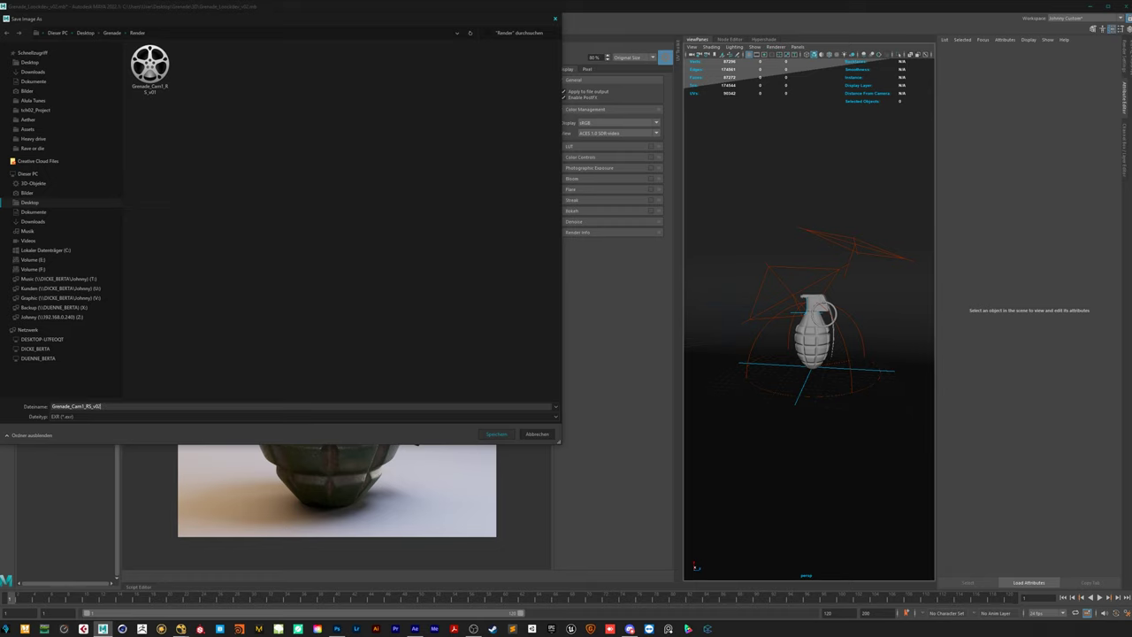
{"action": "key", "text": "Return"}
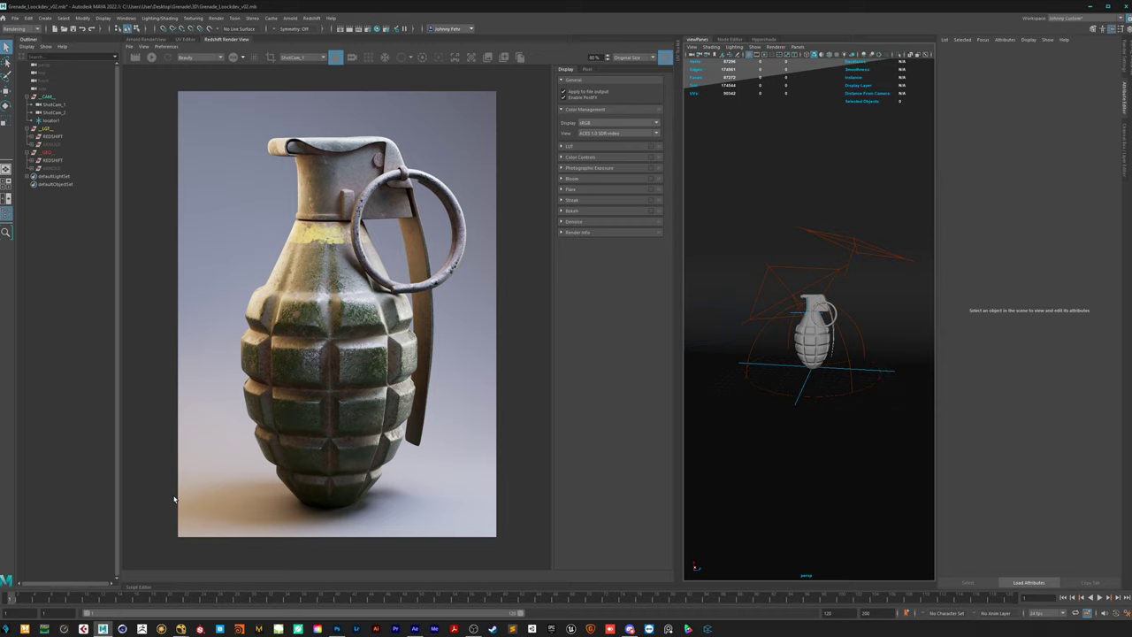
Switch to Nuke and delete the loaded grenade Read1 node.
{"action": "mouse_move", "coordinate": [180, 627]}
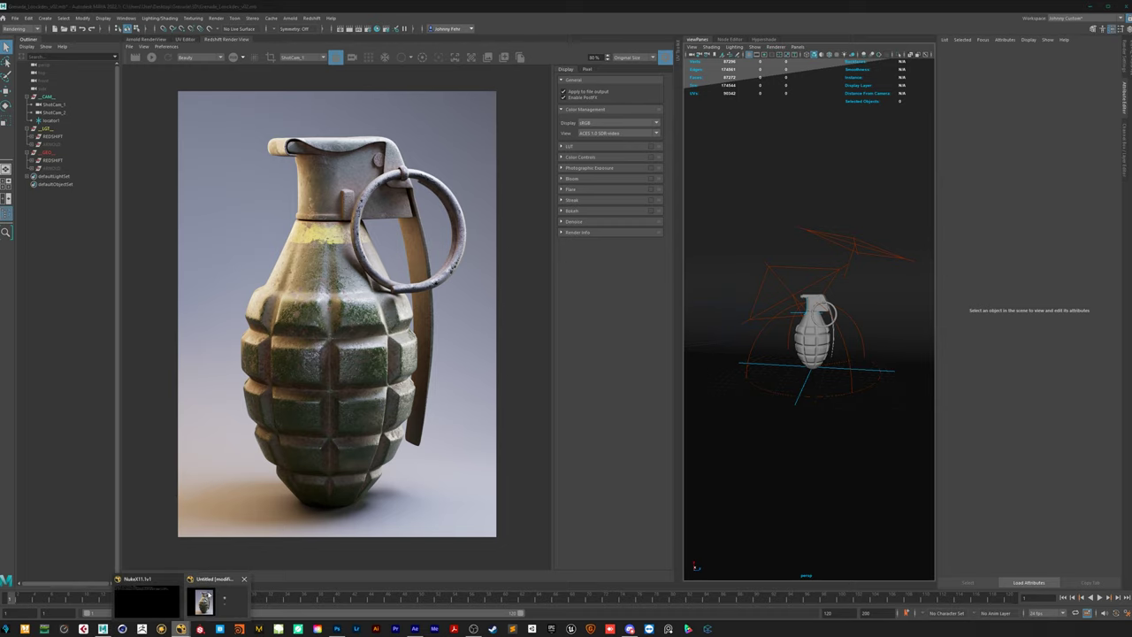
{"action": "left_click", "coordinate": [221, 600]}
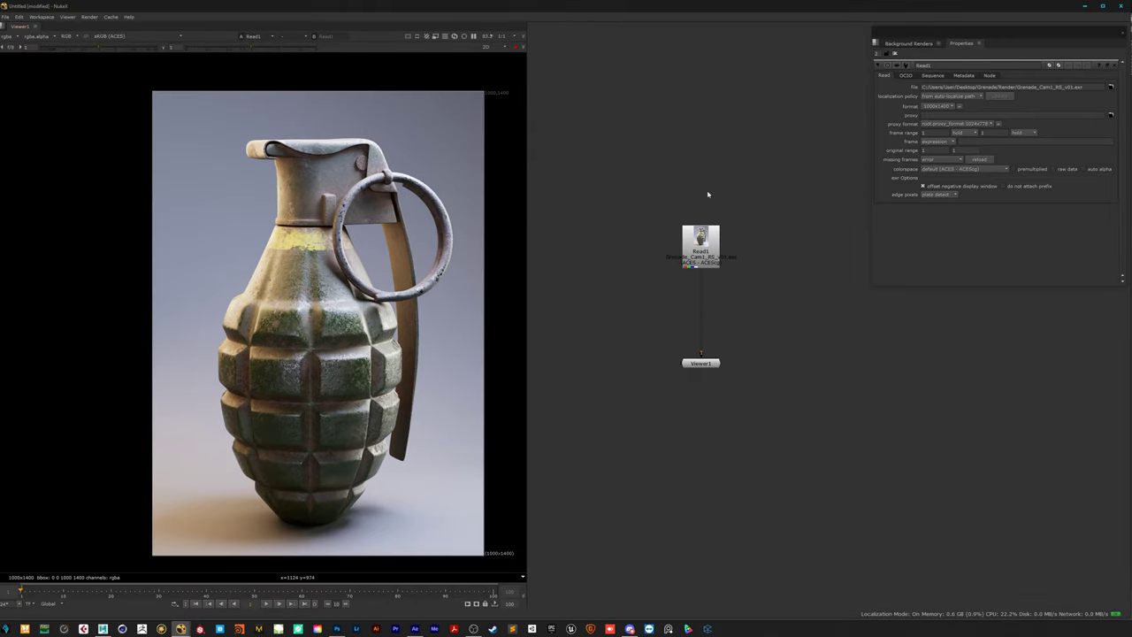
{"action": "left_click_drag", "start_coordinate": [761, 180], "coordinate": [650, 294]}
{"action": "key", "text": "Delete"}
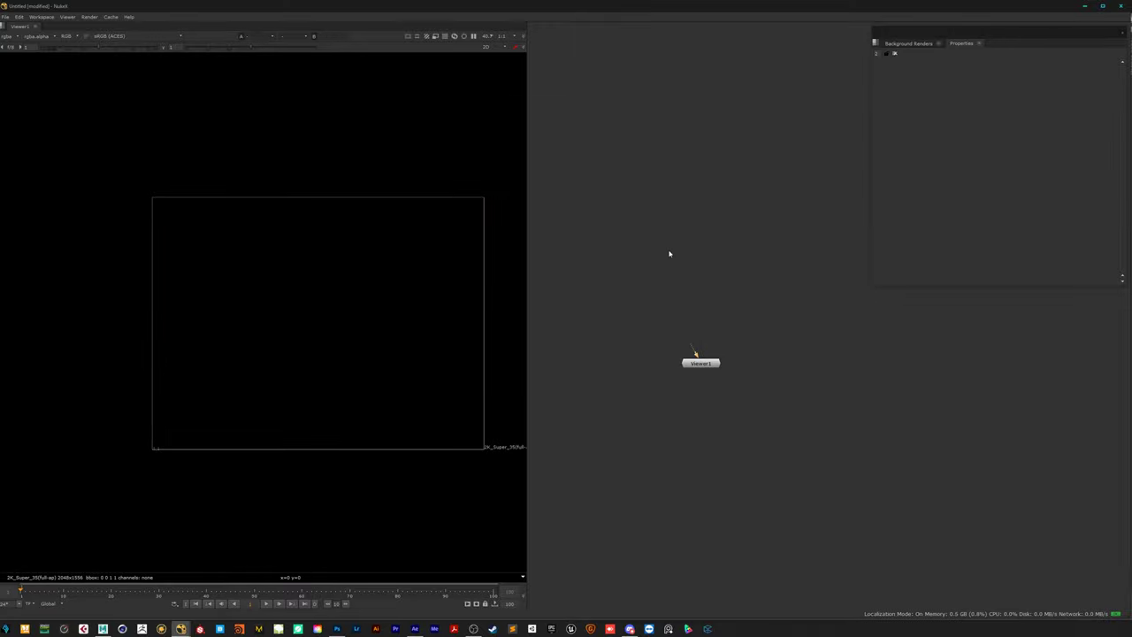
On the Project Settings Color tab, set colour management to OCIO with the aces_1.0.3 config.
{"action": "key", "text": "s"}
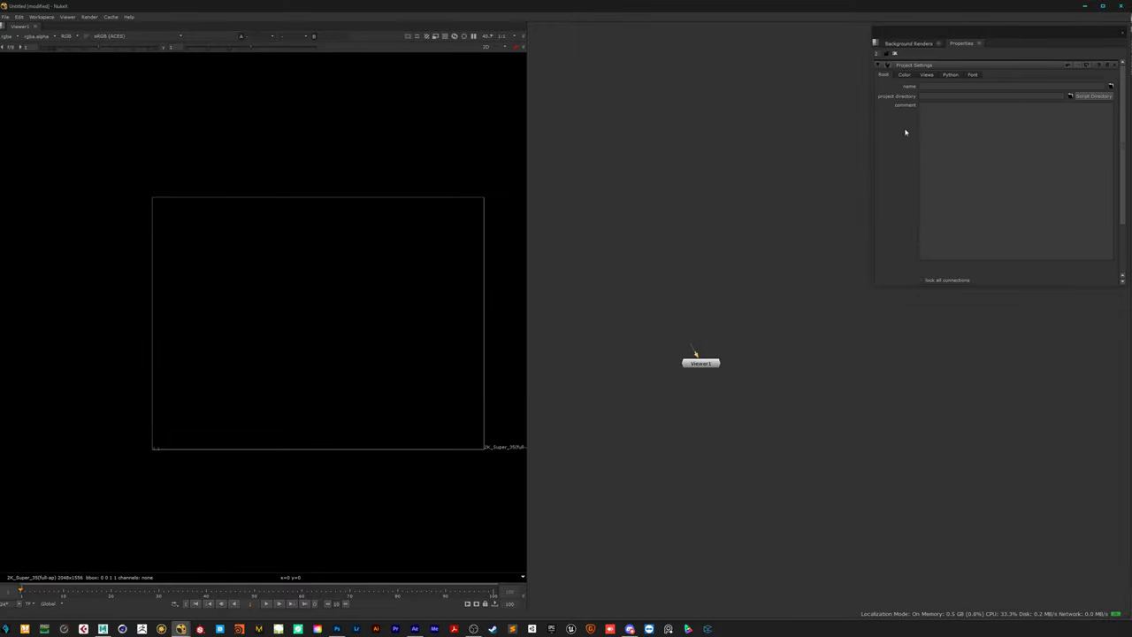
{"action": "left_click", "coordinate": [904, 75]}
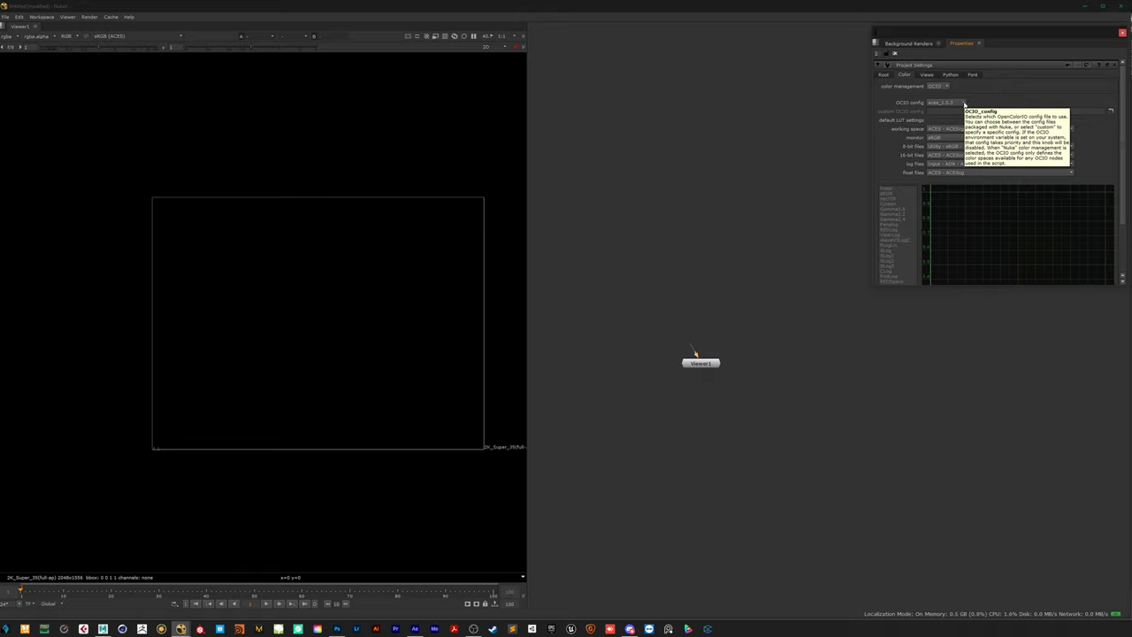
{"action": "left_click", "coordinate": [938, 86]}
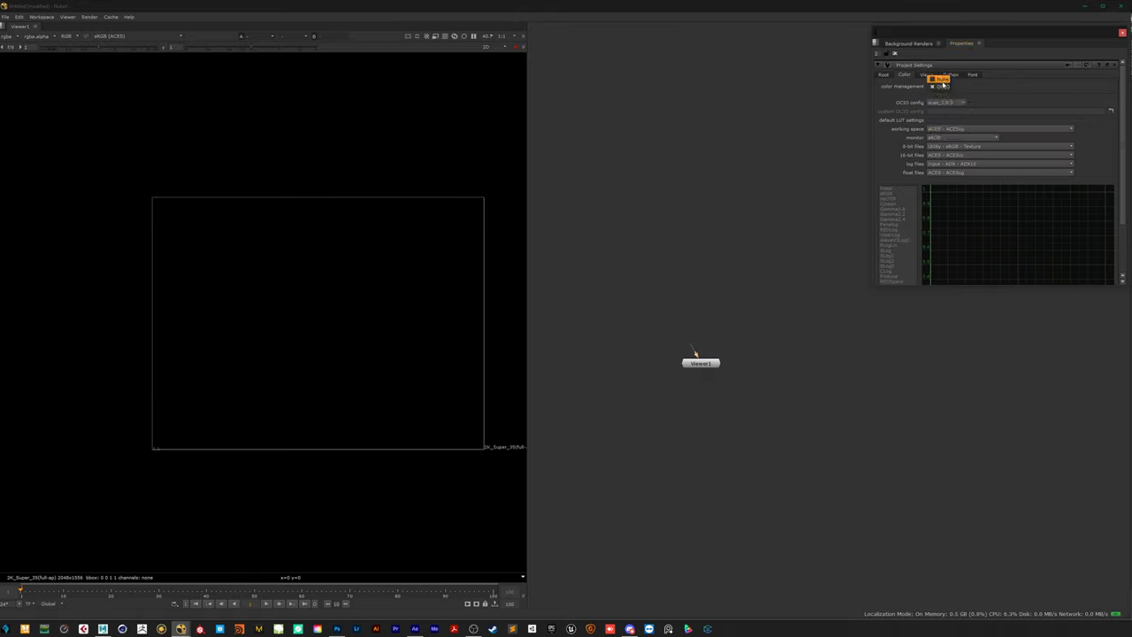
{"action": "left_click", "coordinate": [939, 78]}
{"action": "left_click", "coordinate": [939, 86]}
{"action": "left_click", "coordinate": [940, 95]}
{"action": "left_click", "coordinate": [963, 103]}
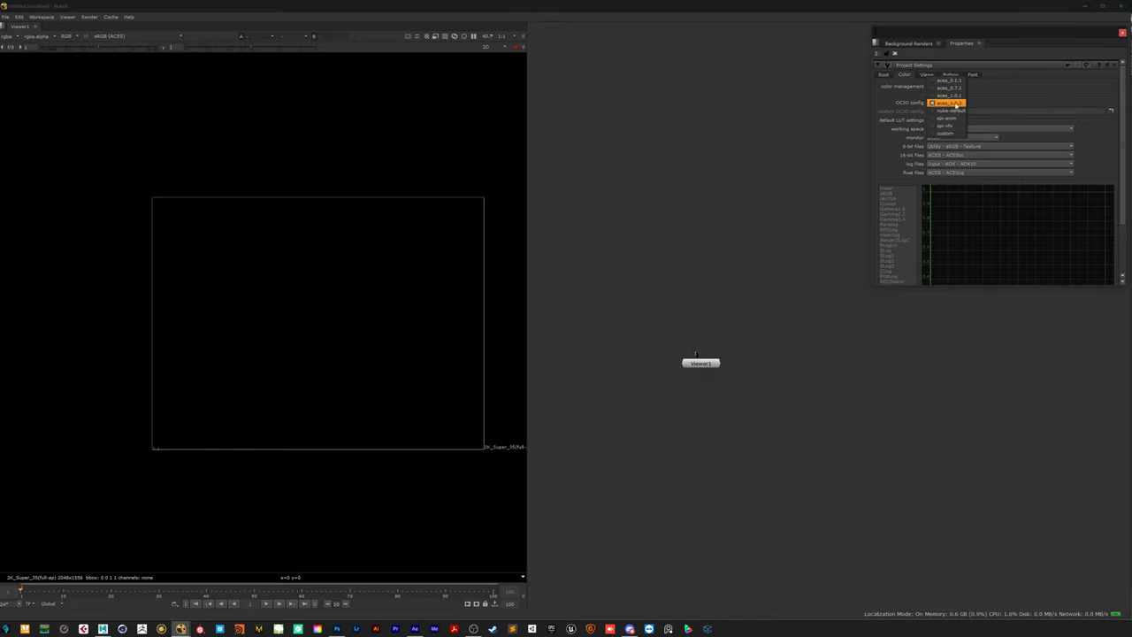
{"action": "left_click", "coordinate": [953, 103]}
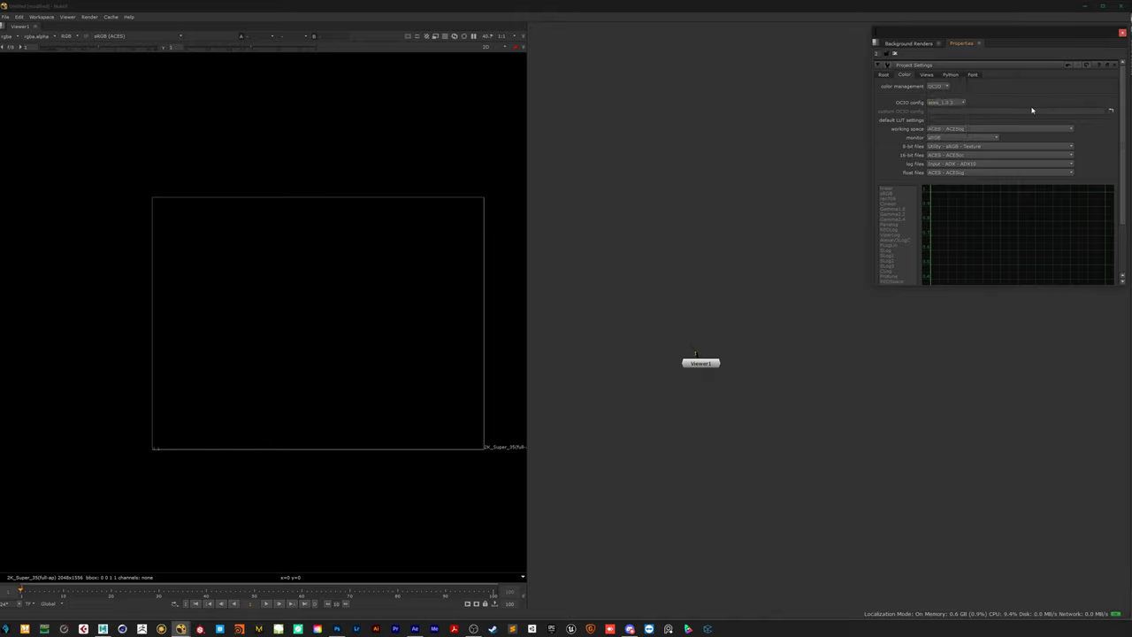
Check Nuke's Color Management preferences, then close the Preferences dialog.
{"action": "left_click", "coordinate": [885, 76]}
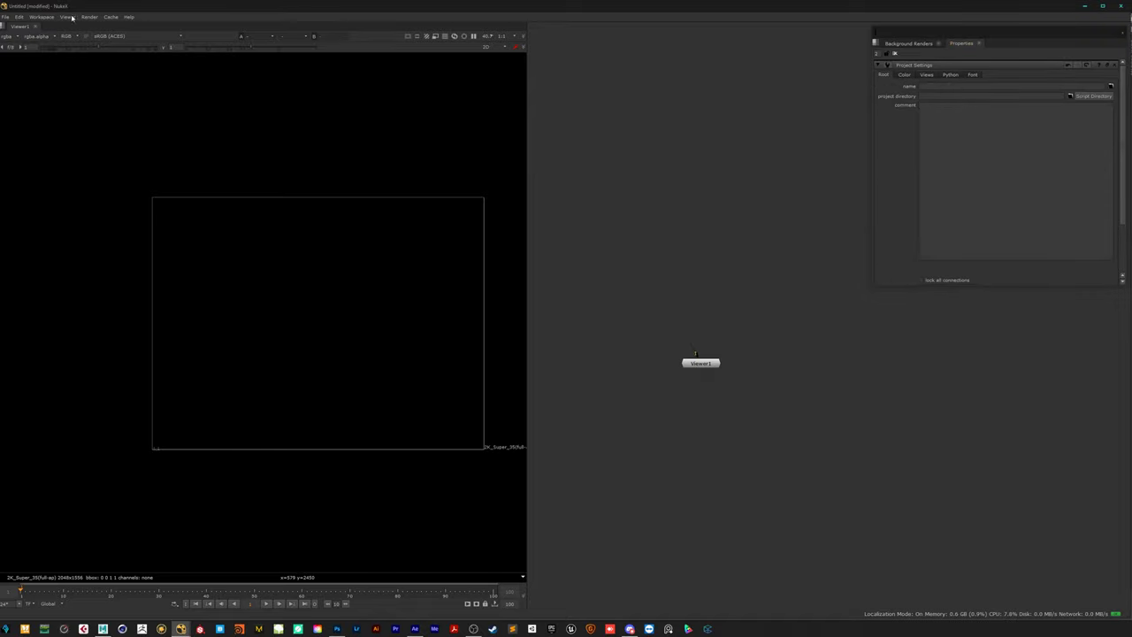
{"action": "left_click", "coordinate": [19, 18]}
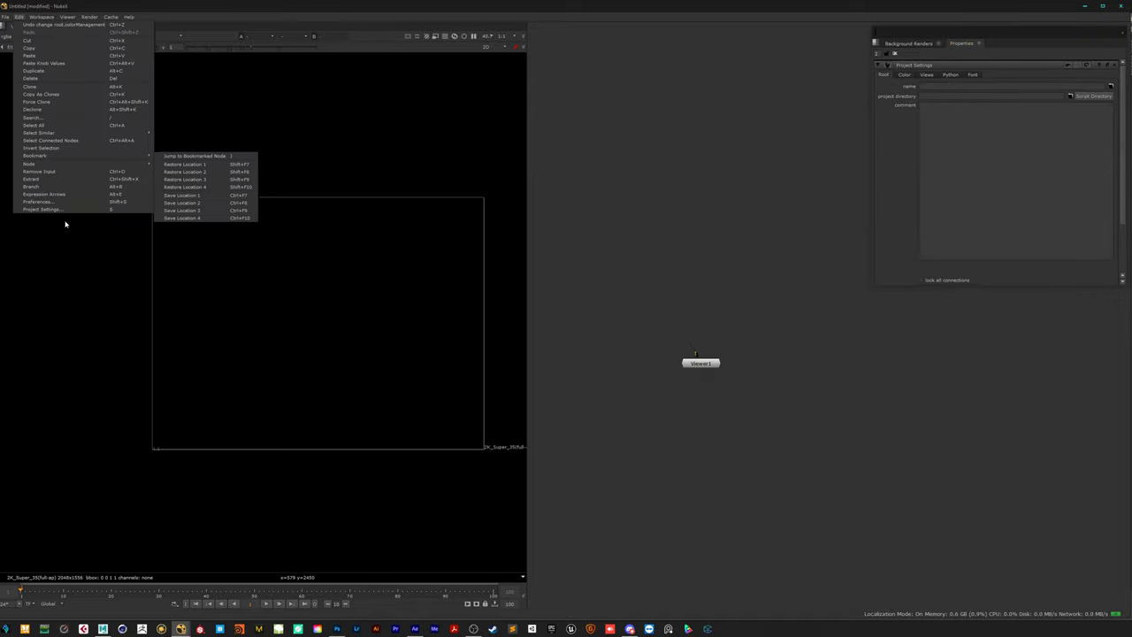
{"action": "left_click", "coordinate": [40, 201]}
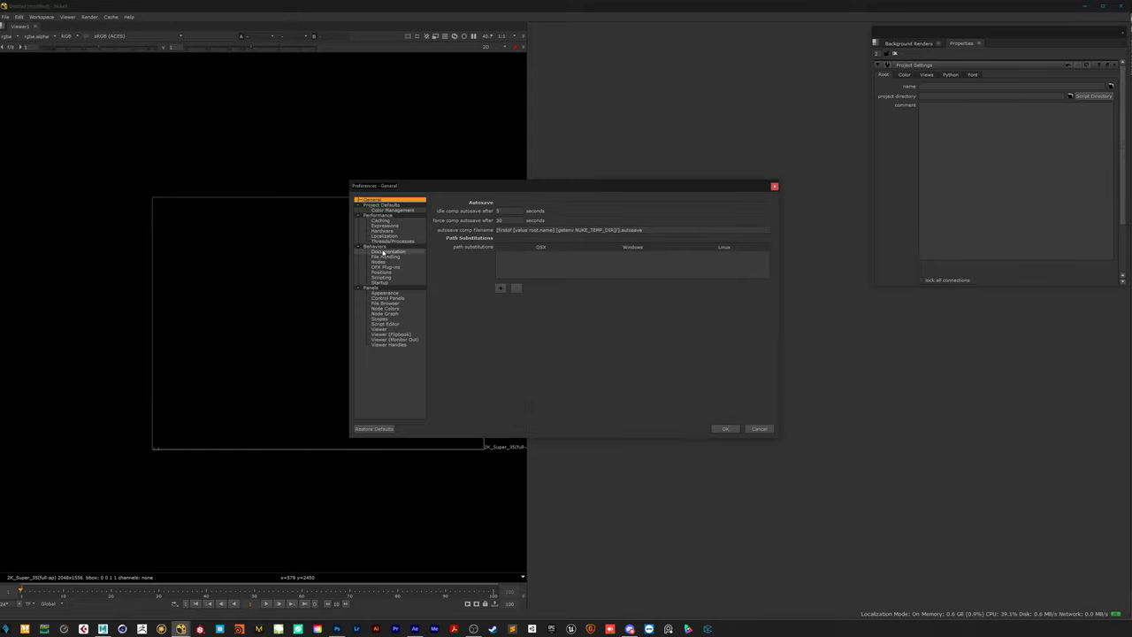
{"action": "left_click", "coordinate": [391, 211]}
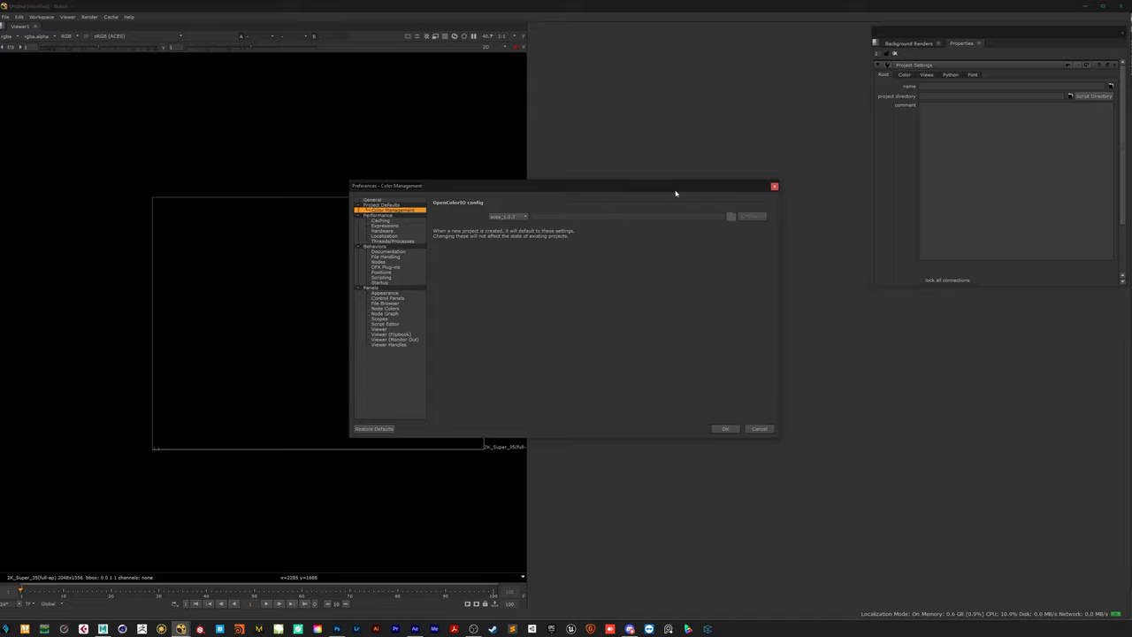
{"action": "left_click", "coordinate": [774, 185]}
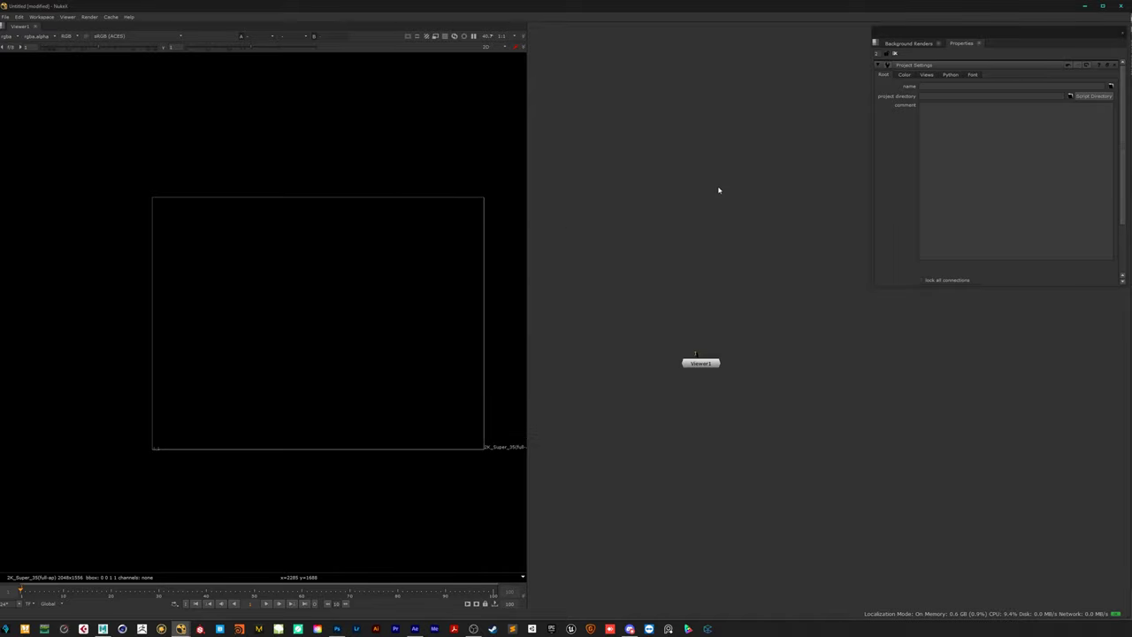
Drag Grenade_Cam1_RS_v02 EXR from the Render folder into Nuke's Node Graph as Read1.
{"action": "key", "text": "alt+Tab"}
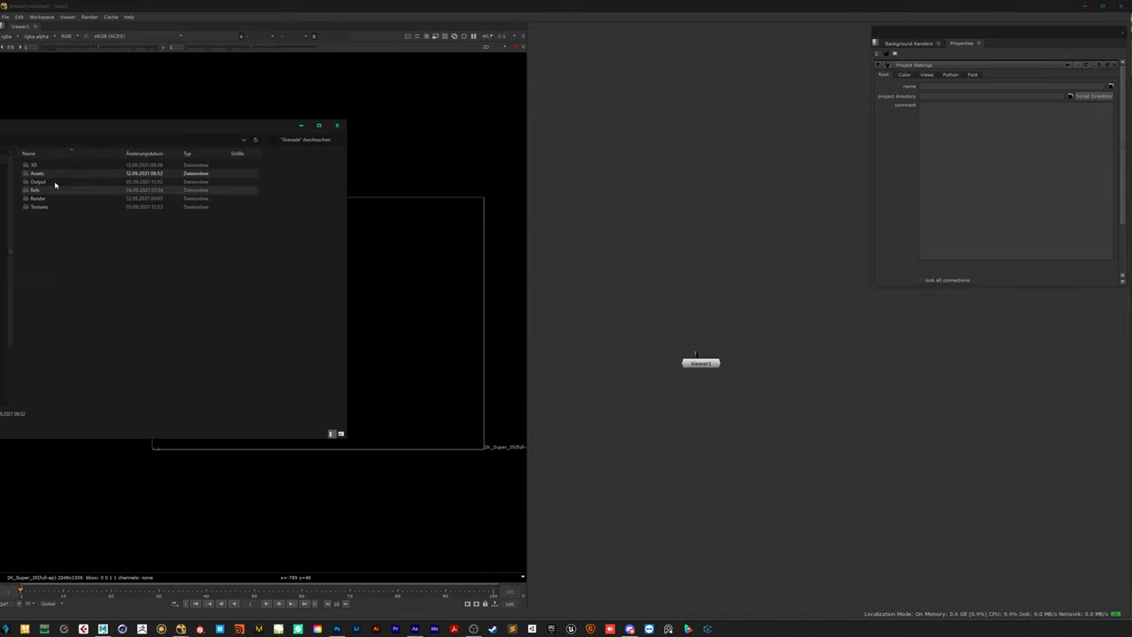
{"action": "left_click_drag", "start_coordinate": [55, 129], "coordinate": [228, 129]}
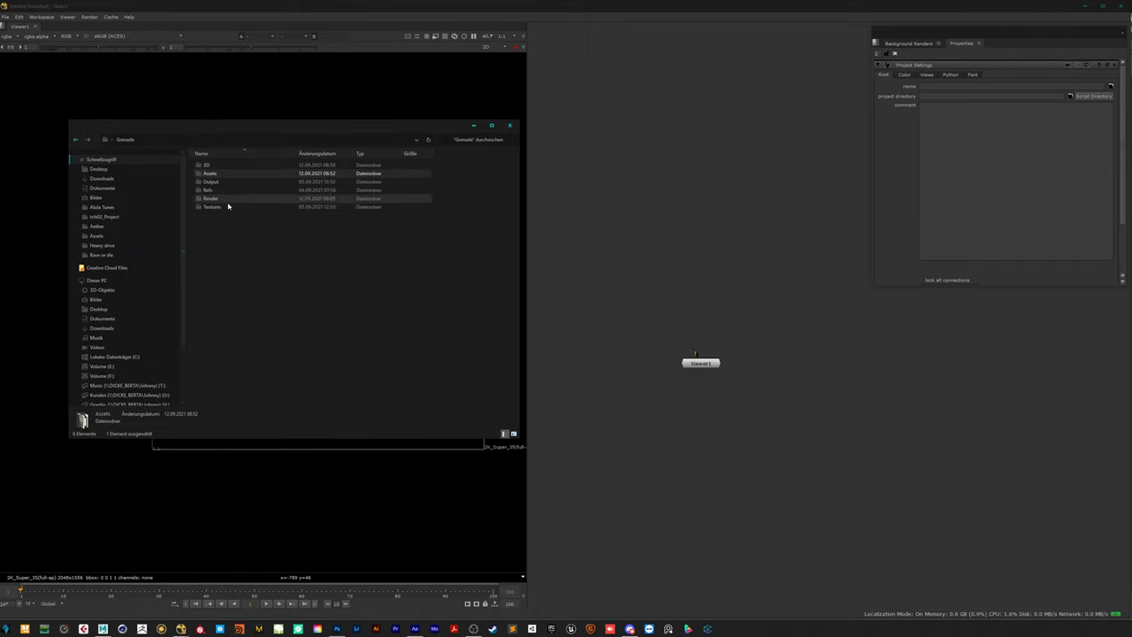
{"action": "left_click", "coordinate": [217, 201]}
{"action": "double_click", "coordinate": [217, 202]}
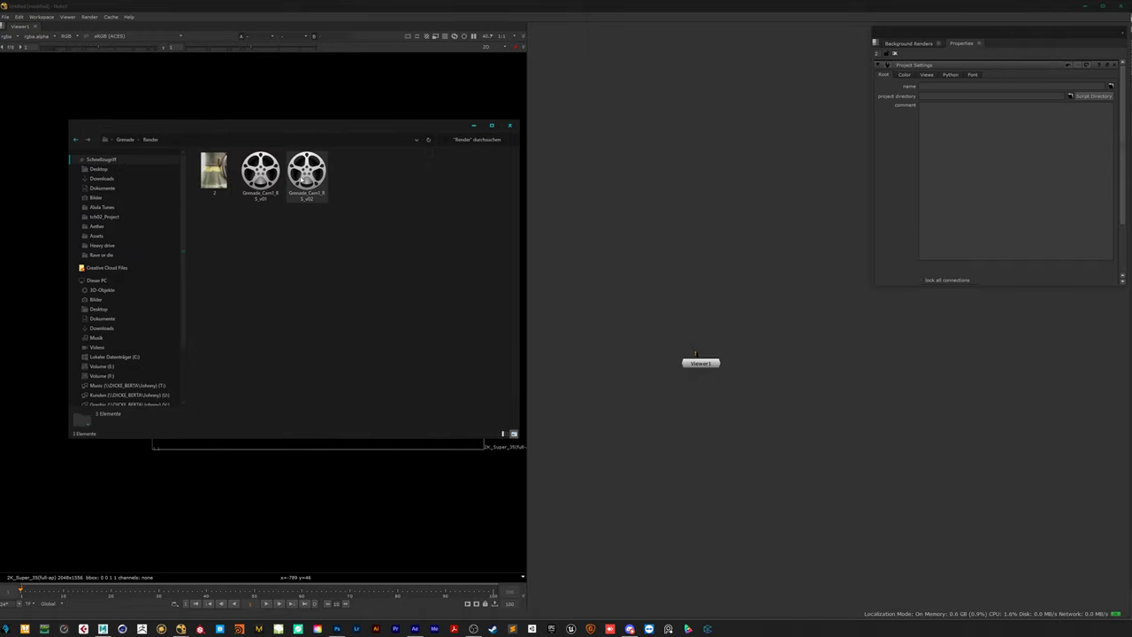
{"action": "left_click_drag", "start_coordinate": [306, 173], "coordinate": [700, 276]}
Connect Read1 to Viewer1, arrange the nodes and check the sRGB (ACES) viewer process.
{"action": "left_click_drag", "start_coordinate": [696, 352], "coordinate": [706, 274]}
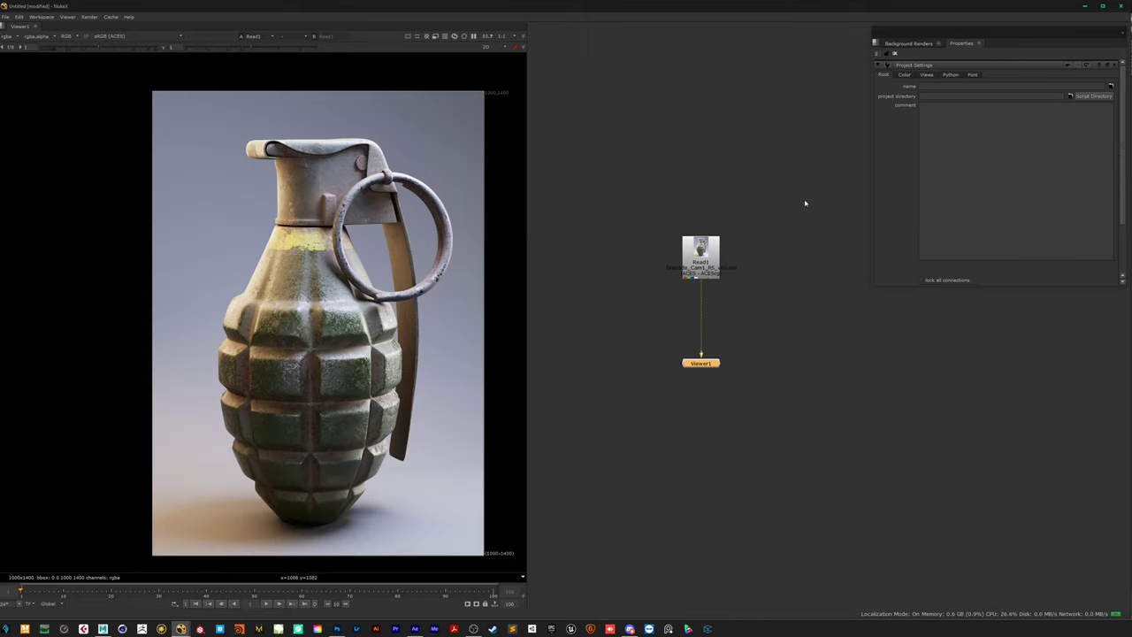
{"action": "left_click_drag", "start_coordinate": [705, 363], "coordinate": [708, 400]}
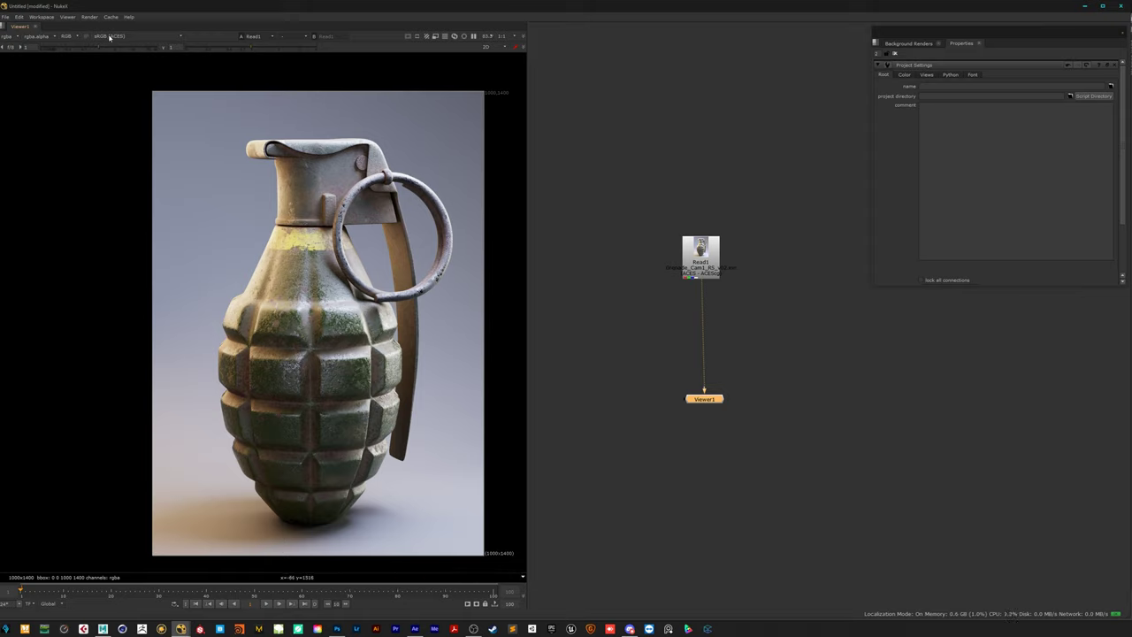
{"action": "left_click", "coordinate": [119, 38]}
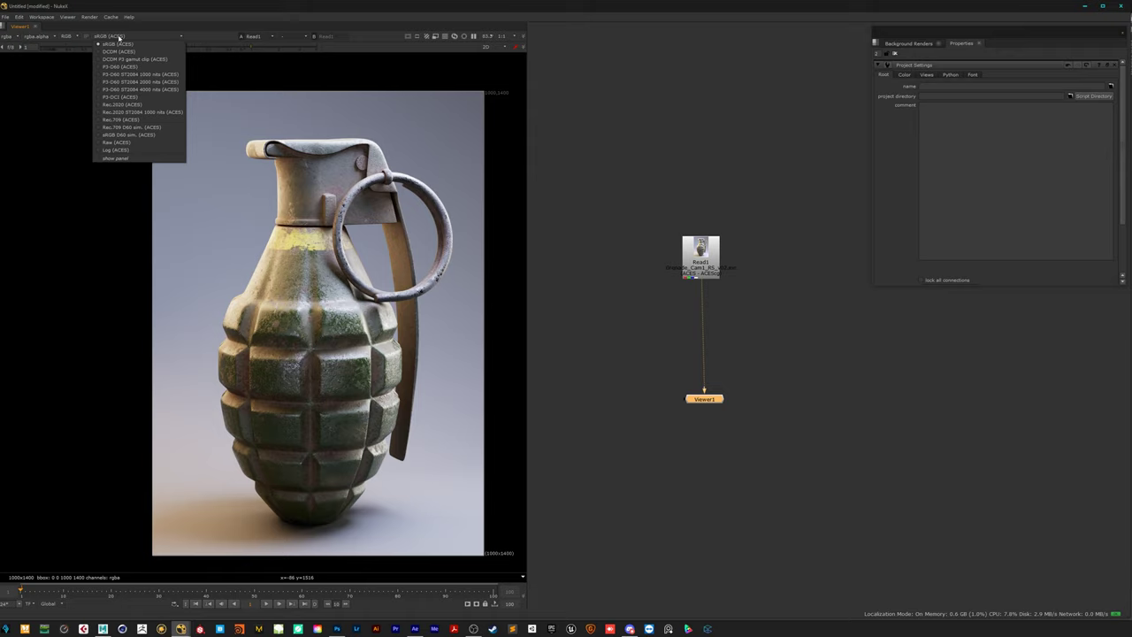
{"action": "left_click", "coordinate": [119, 38]}
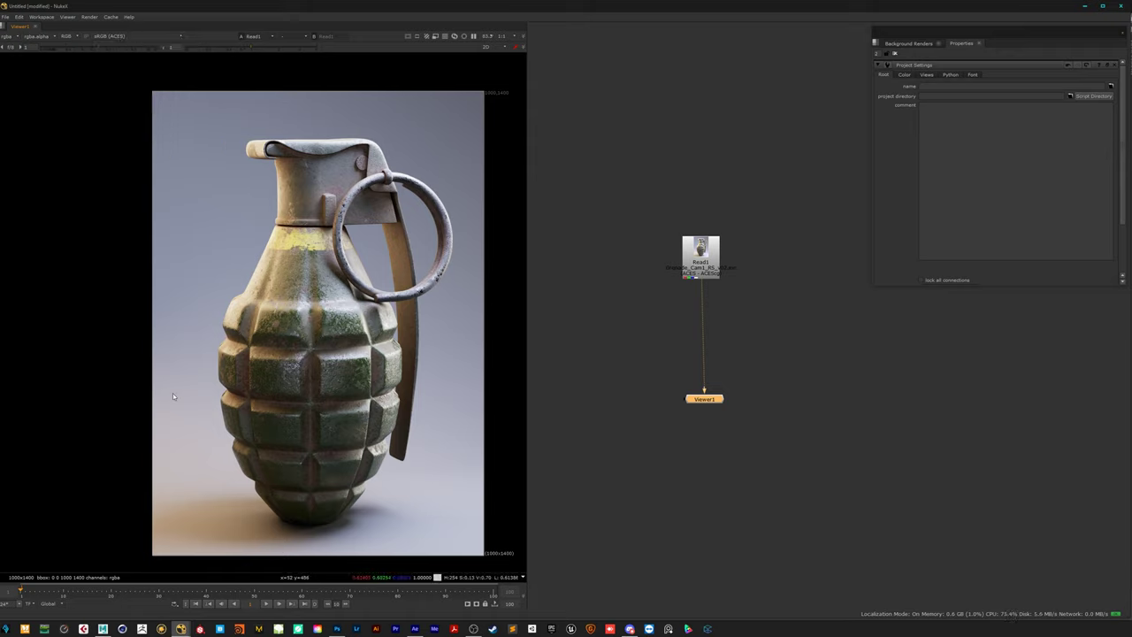
{"action": "left_click_drag", "start_coordinate": [702, 265], "coordinate": [709, 298]}
Add a Write node after Read1 that outputs Grenade_ACES.png on the Desktop.
{"action": "key", "text": "w"}
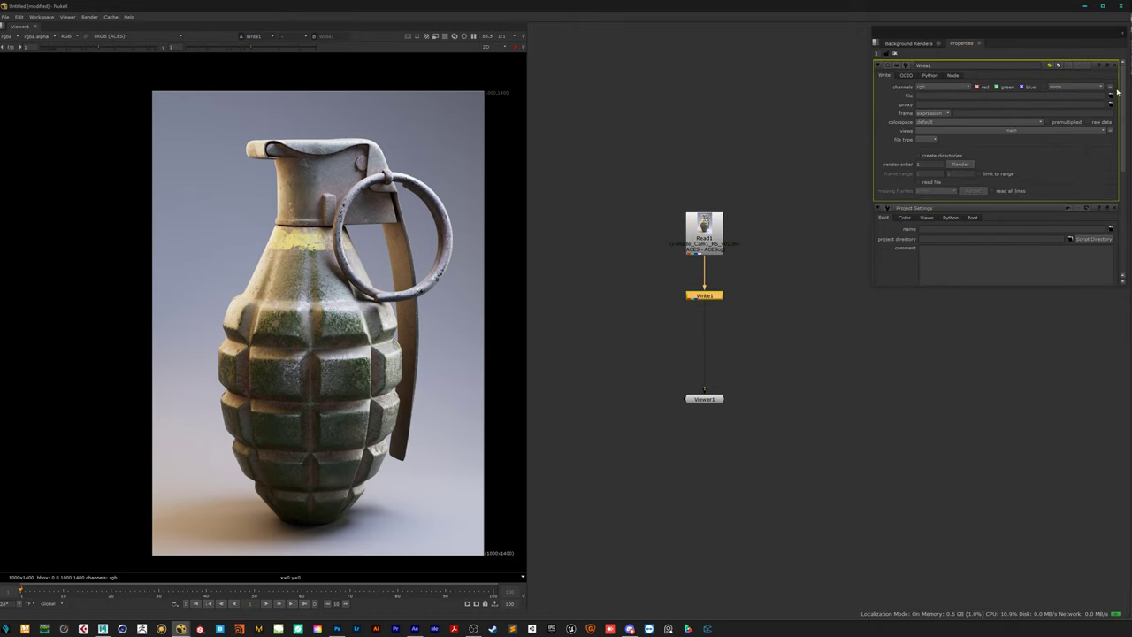
{"action": "left_click", "coordinate": [1111, 94]}
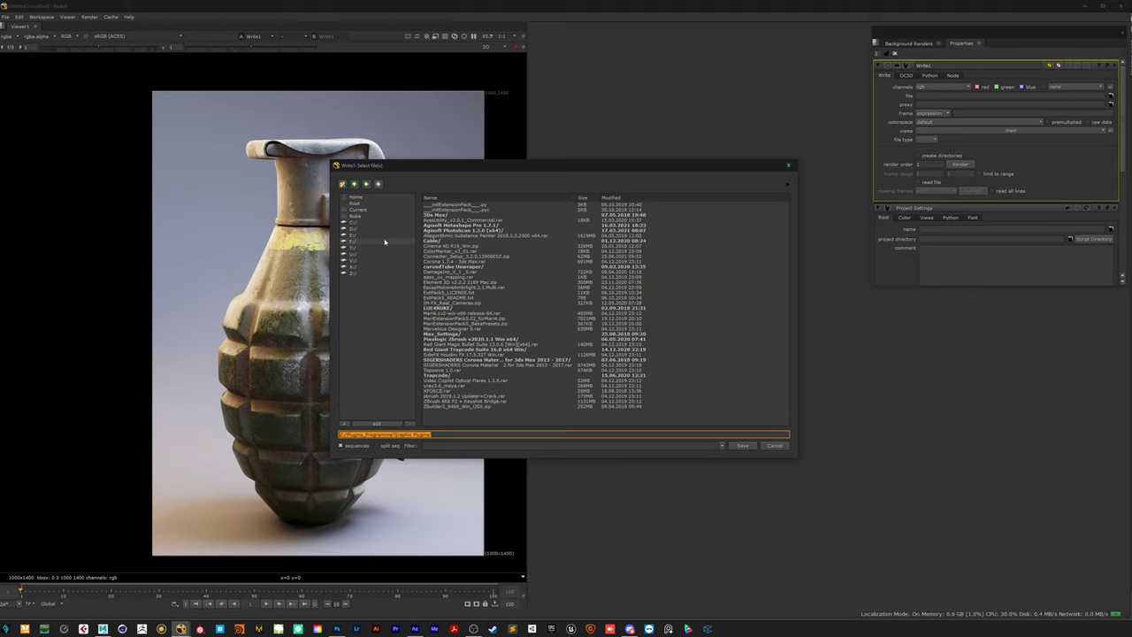
{"action": "left_click", "coordinate": [370, 196]}
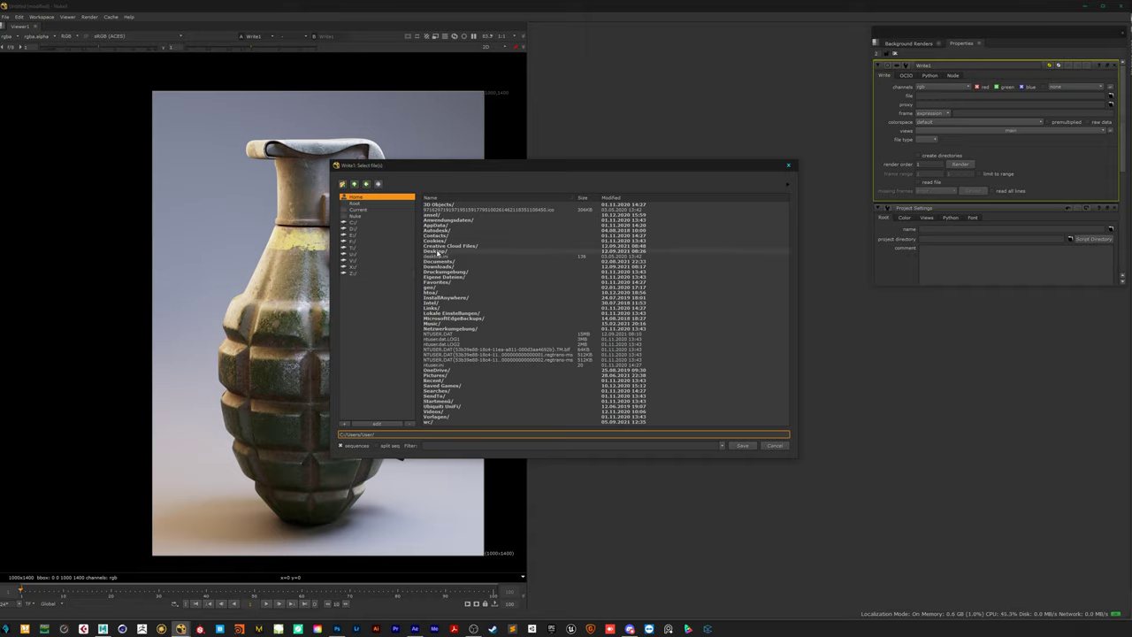
{"action": "left_click", "coordinate": [436, 252]}
{"action": "left_click", "coordinate": [421, 434]}
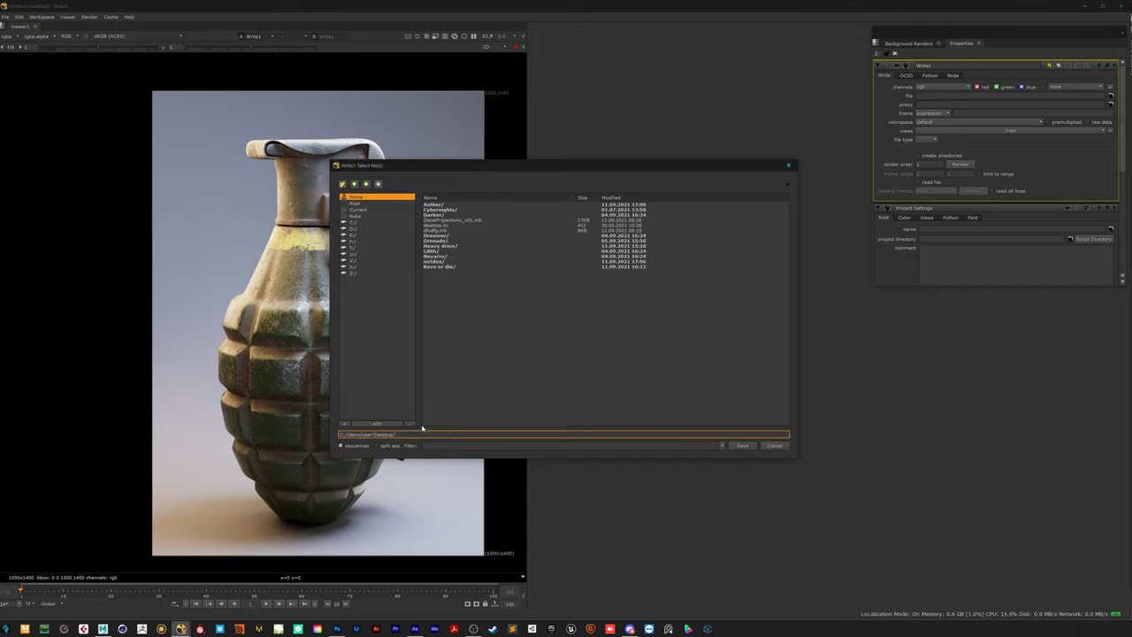
{"action": "type", "text": "Grenad"}
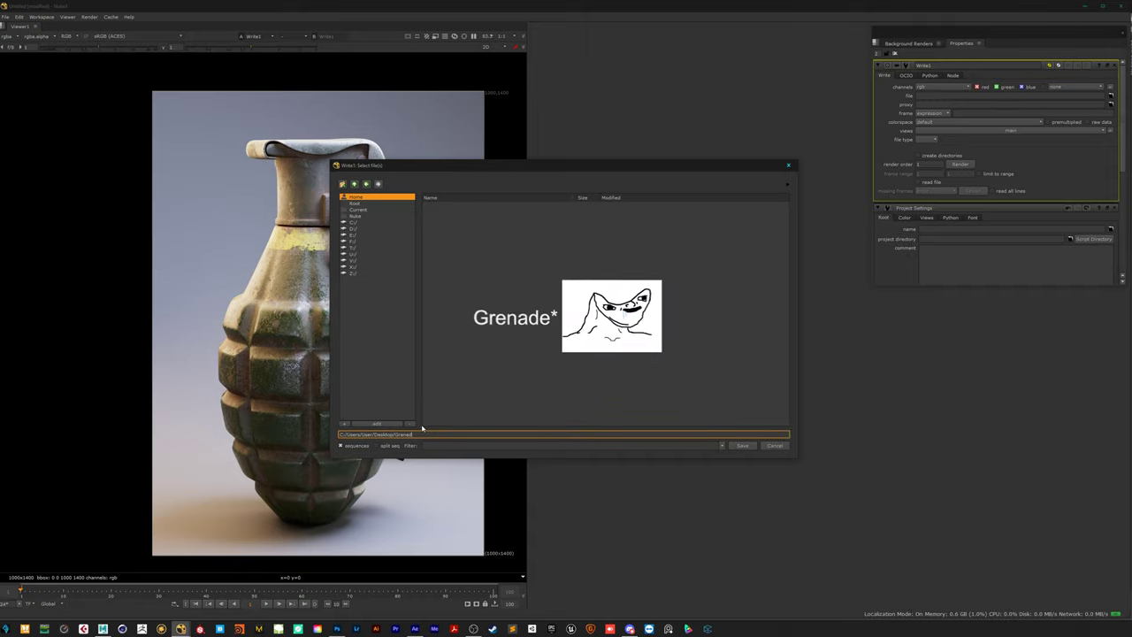
{"action": "type", "text": "e_AC"}
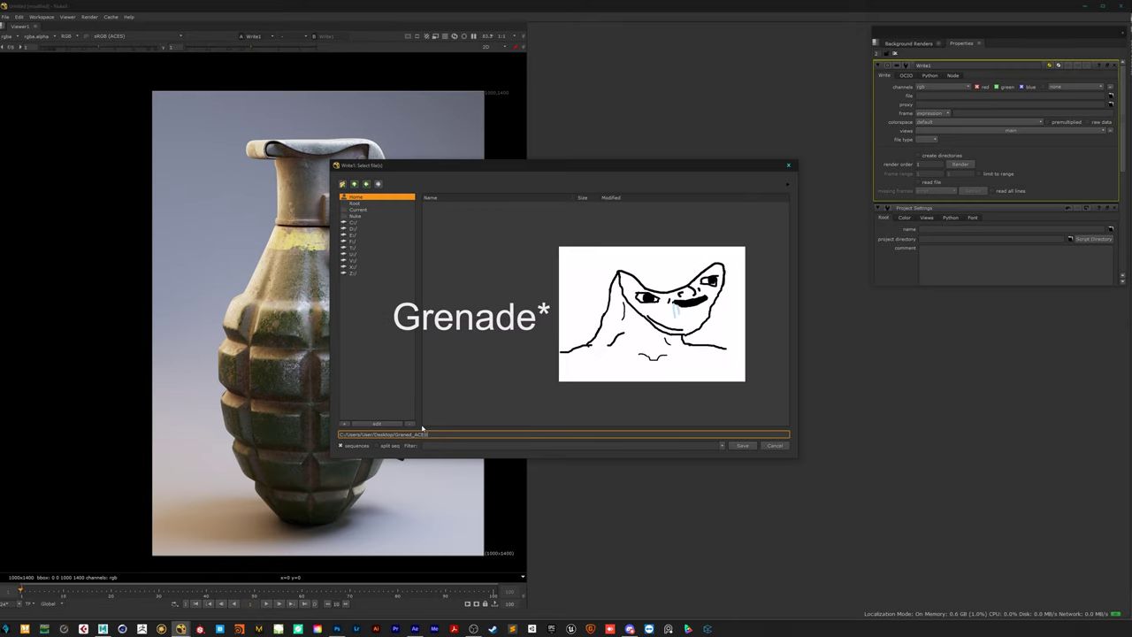
{"action": "type", "text": "ES.png"}
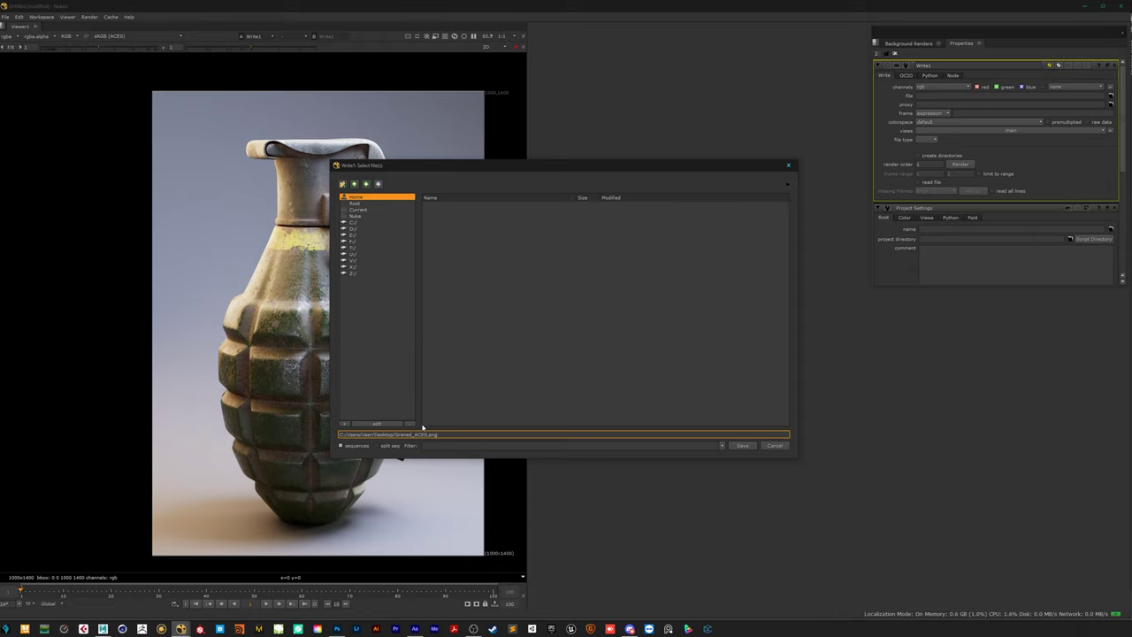
{"action": "left_click", "coordinate": [744, 444]}
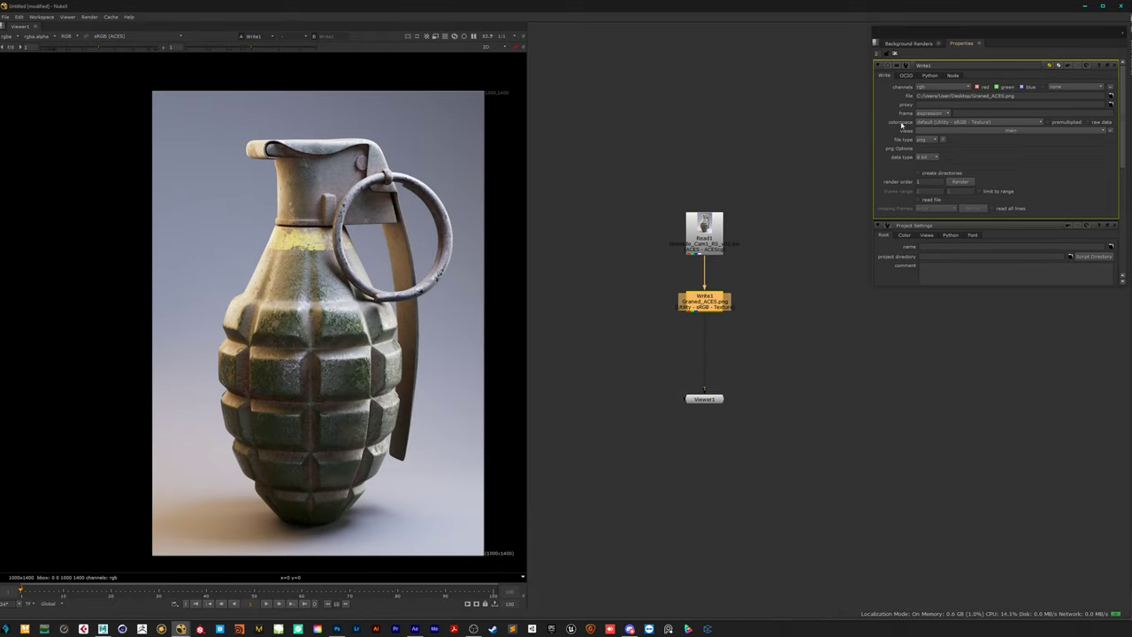
Set Write1's colorspace to Output - sRGB and move the node lower.
{"action": "left_click", "coordinate": [938, 122]}
{"action": "mouse_move", "coordinate": [957, 154]}
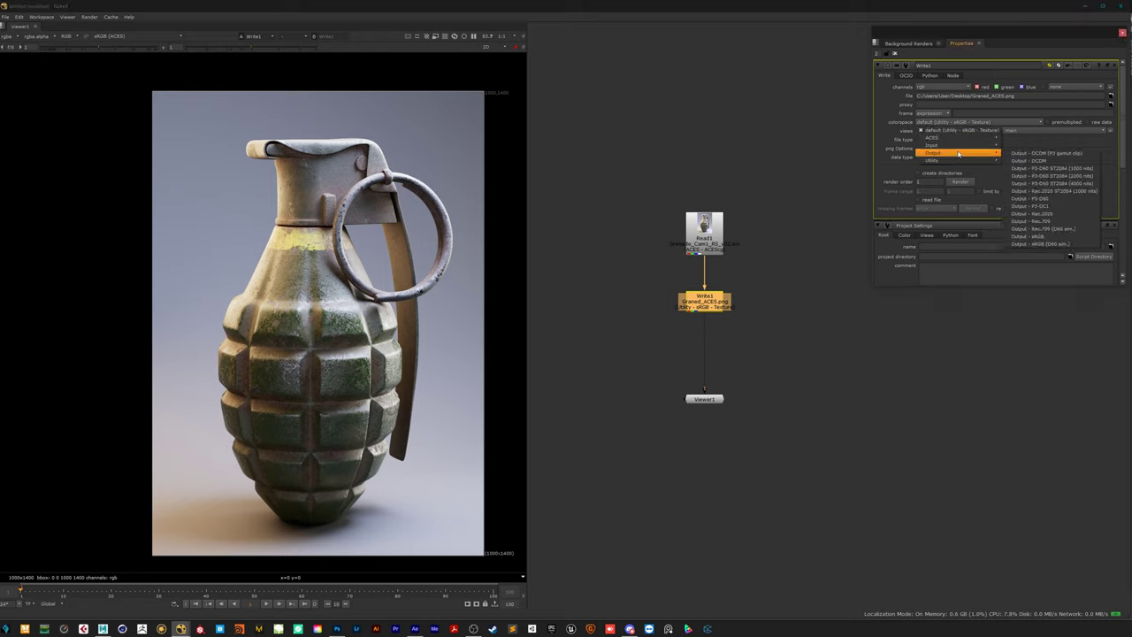
{"action": "left_click", "coordinate": [1039, 236]}
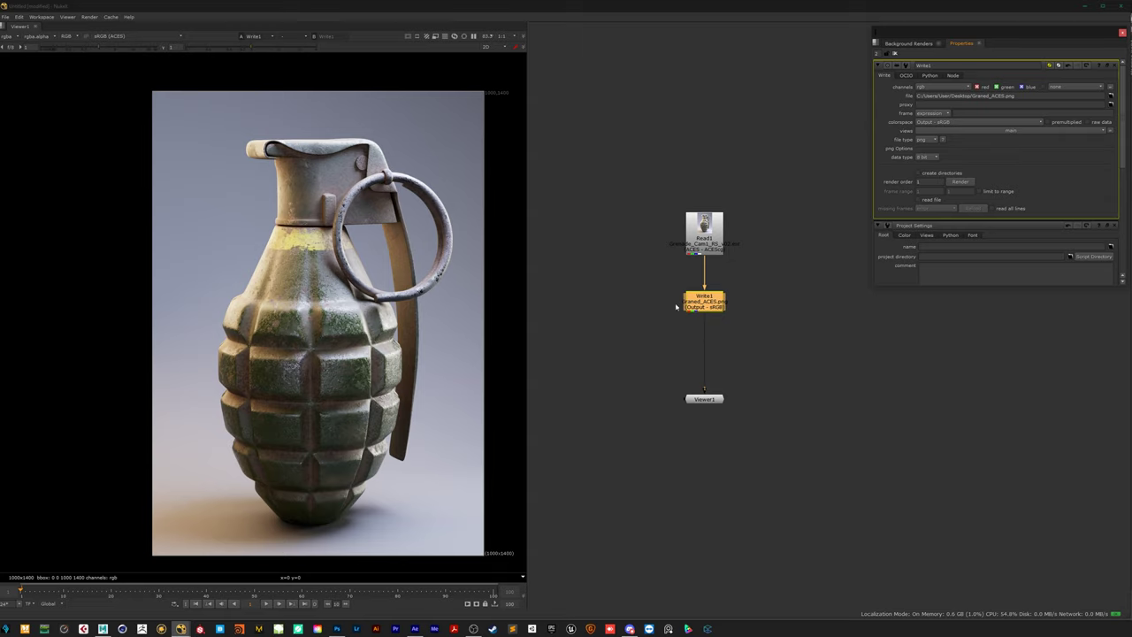
{"action": "left_click_drag", "start_coordinate": [703, 309], "coordinate": [703, 342]}
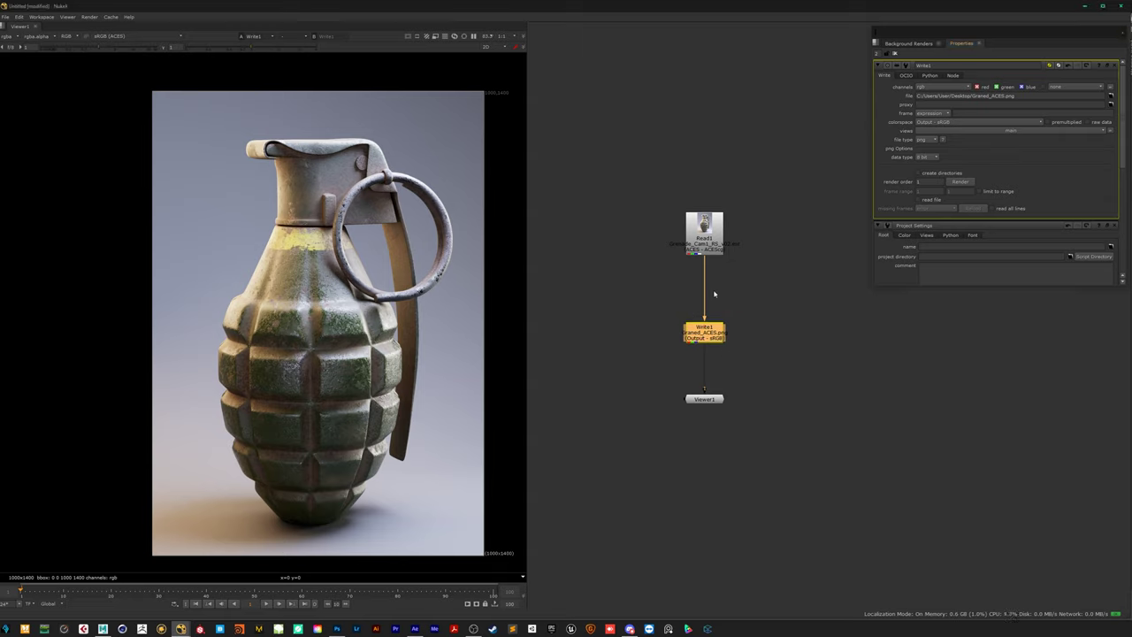
Render Write1 to the Desktop PNG and compare it in Photos against Nuke's viewer.
{"action": "left_click", "coordinate": [962, 182]}
{"action": "left_click", "coordinate": [551, 328]}
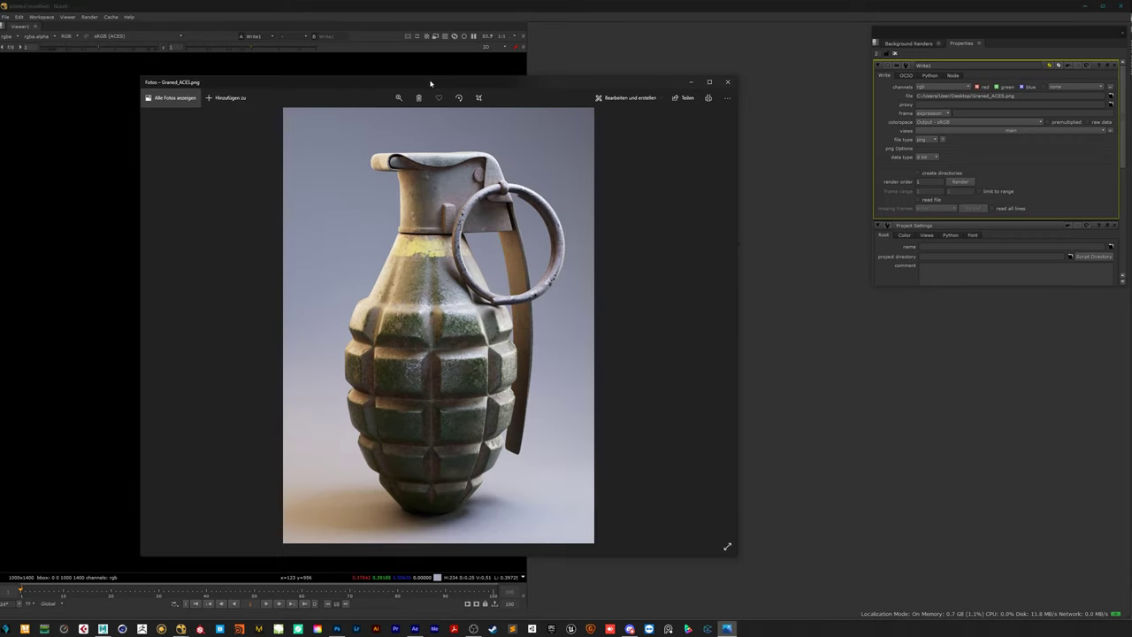
{"action": "left_click_drag", "start_coordinate": [431, 87], "coordinate": [674, 70]}
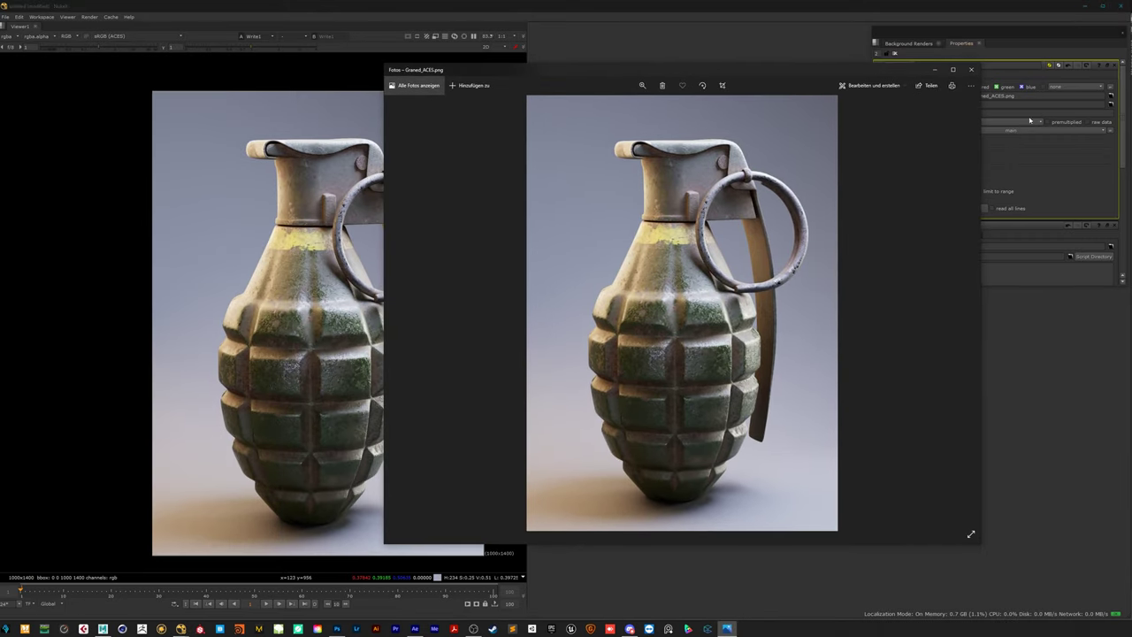
{"action": "left_click", "coordinate": [971, 69]}
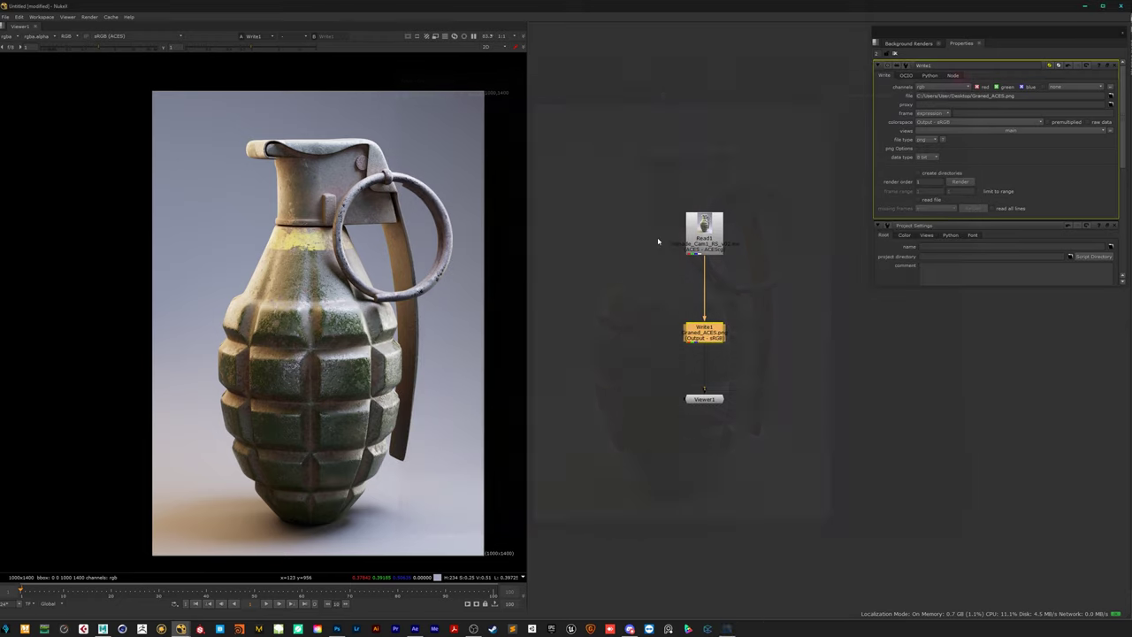
Replace After Effects' project items with Grenade_Cam1_RS_v02.exr and build a composition from it.
{"action": "left_click", "coordinate": [415, 629]}
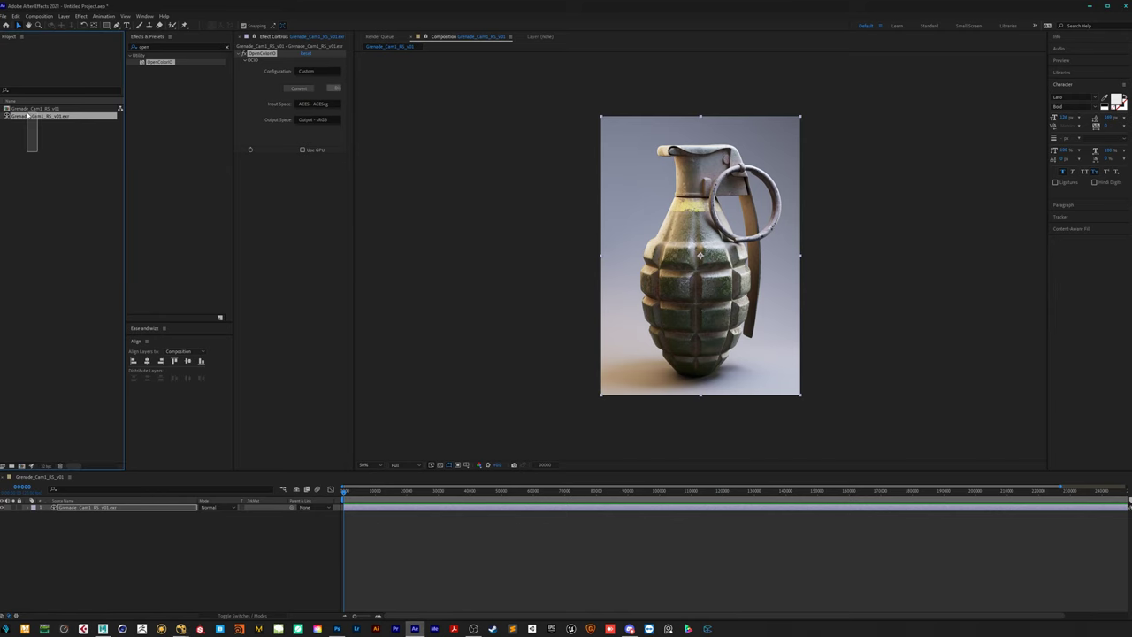
{"action": "left_click", "coordinate": [29, 109], "text": "shift"}
{"action": "key", "text": "Delete"}
{"action": "key", "text": "Return"}
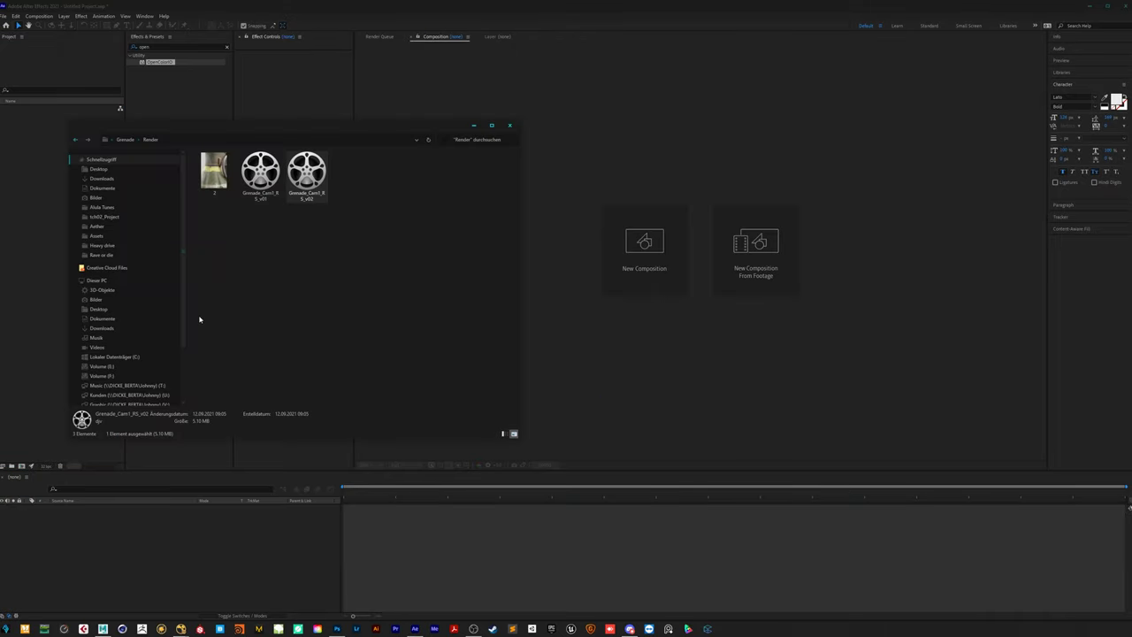
{"action": "left_click_drag", "start_coordinate": [306, 173], "coordinate": [63, 190]}
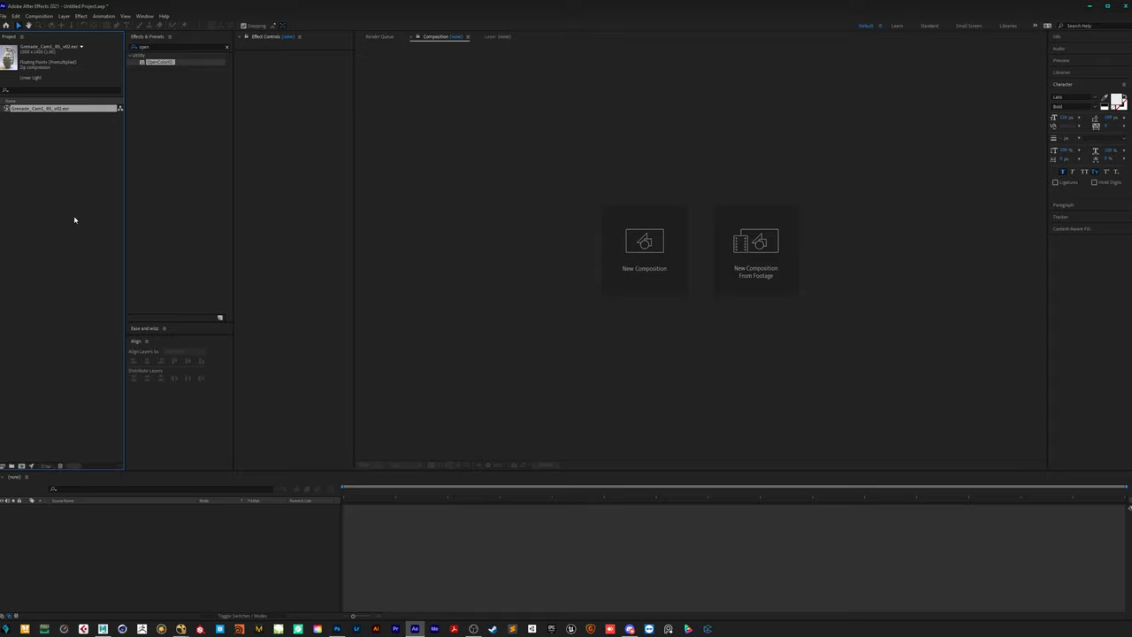
{"action": "left_click_drag", "start_coordinate": [46, 111], "coordinate": [152, 563]}
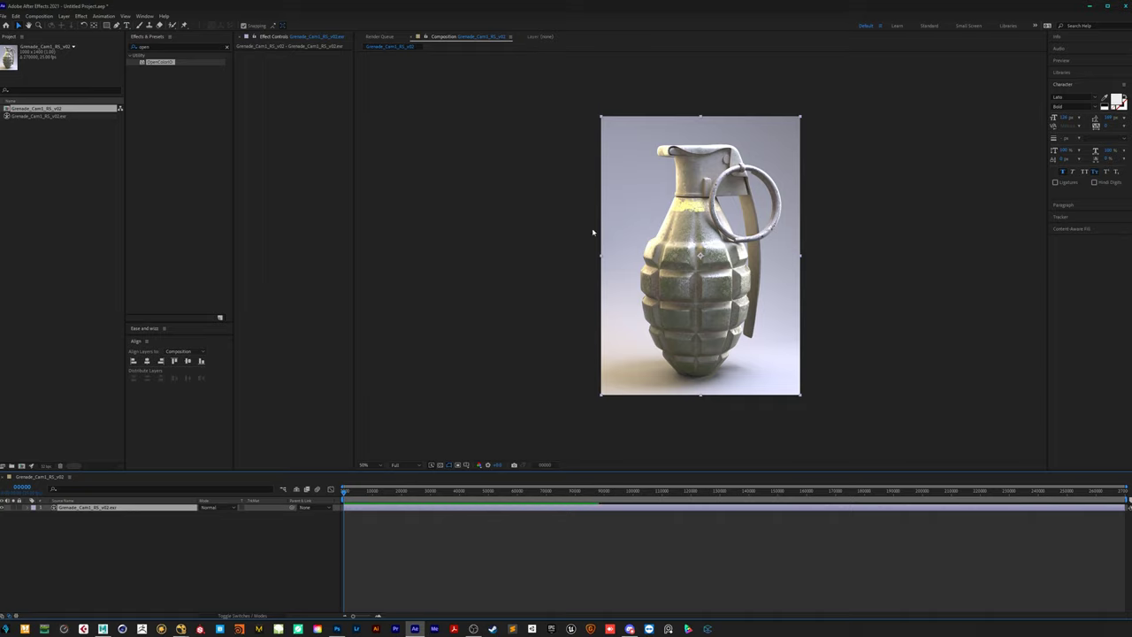
Apply OpenColorIO to the grenade layer and load the aces_1.2 config as its custom configuration.
{"action": "left_click", "coordinate": [177, 120]}
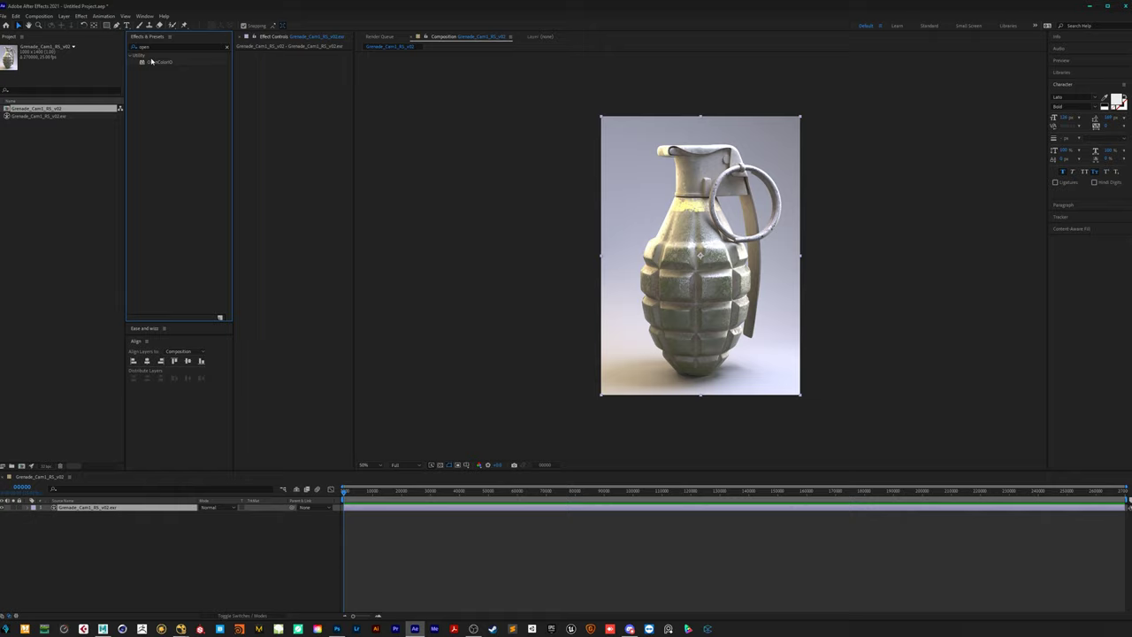
{"action": "left_click_drag", "start_coordinate": [160, 64], "coordinate": [297, 135]}
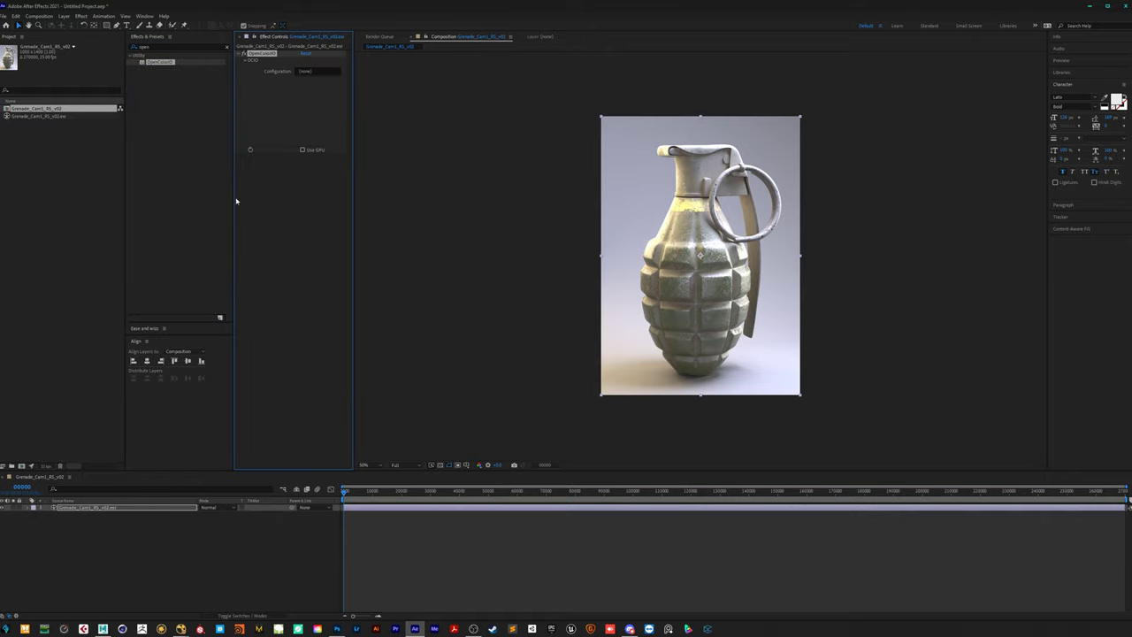
{"action": "left_click", "coordinate": [320, 72]}
{"action": "left_click", "coordinate": [339, 94]}
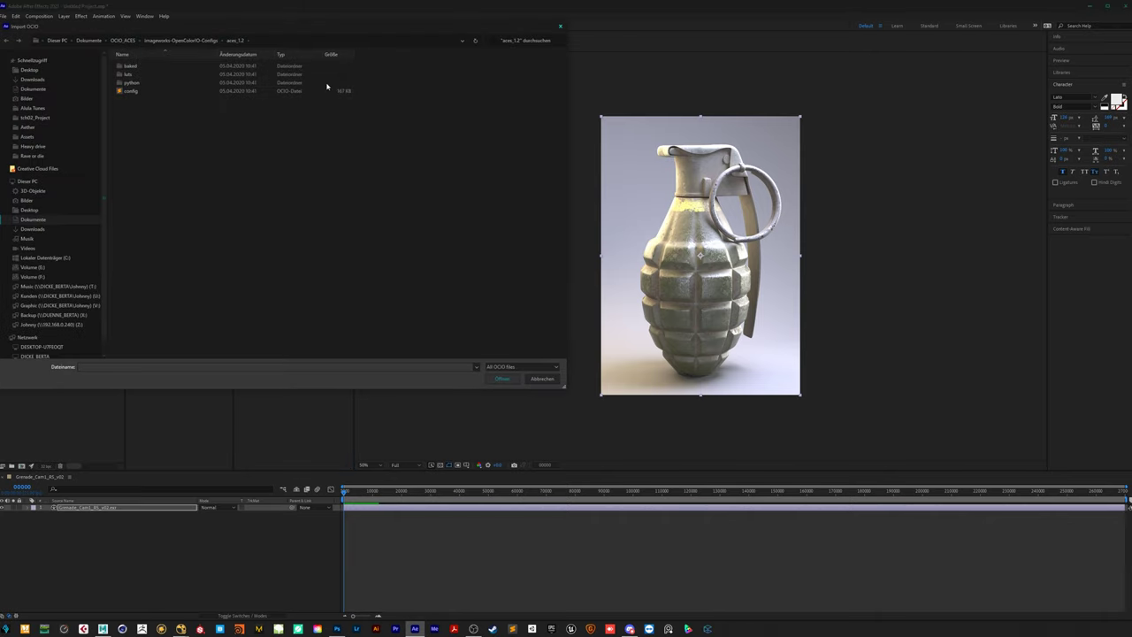
{"action": "left_click_drag", "start_coordinate": [319, 31], "coordinate": [528, 98]}
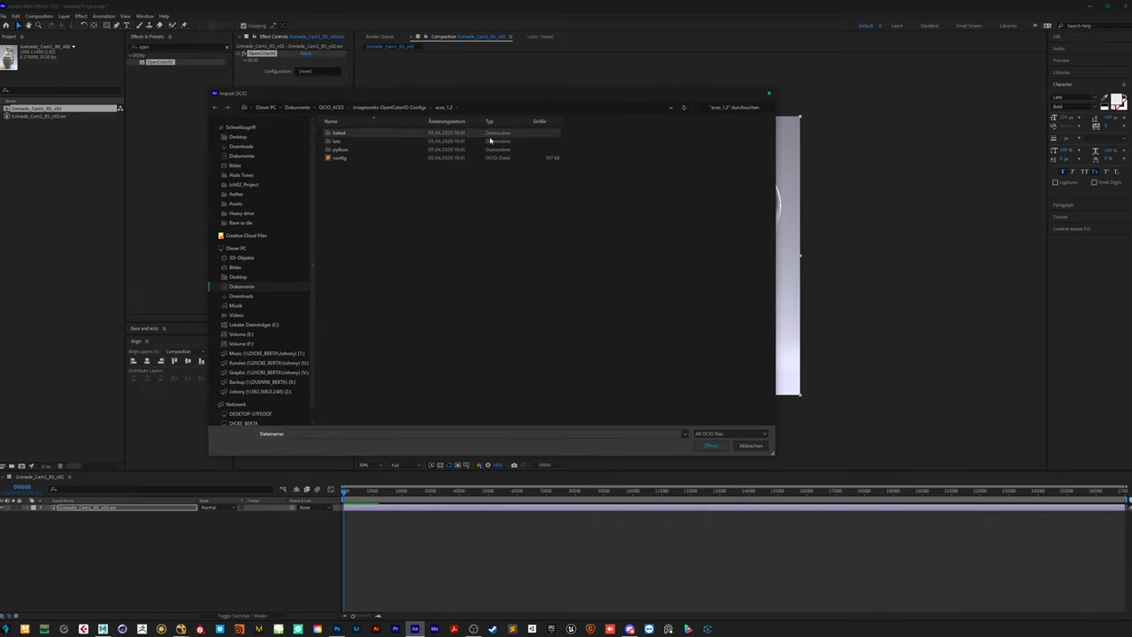
{"action": "left_click", "coordinate": [345, 158]}
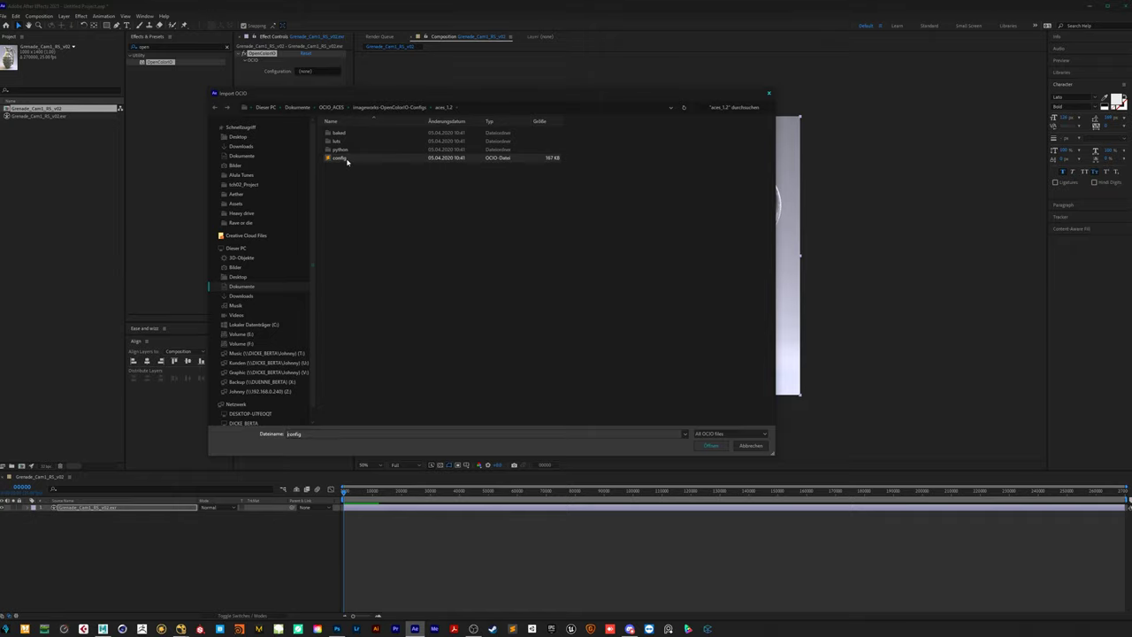
{"action": "left_click", "coordinate": [713, 444]}
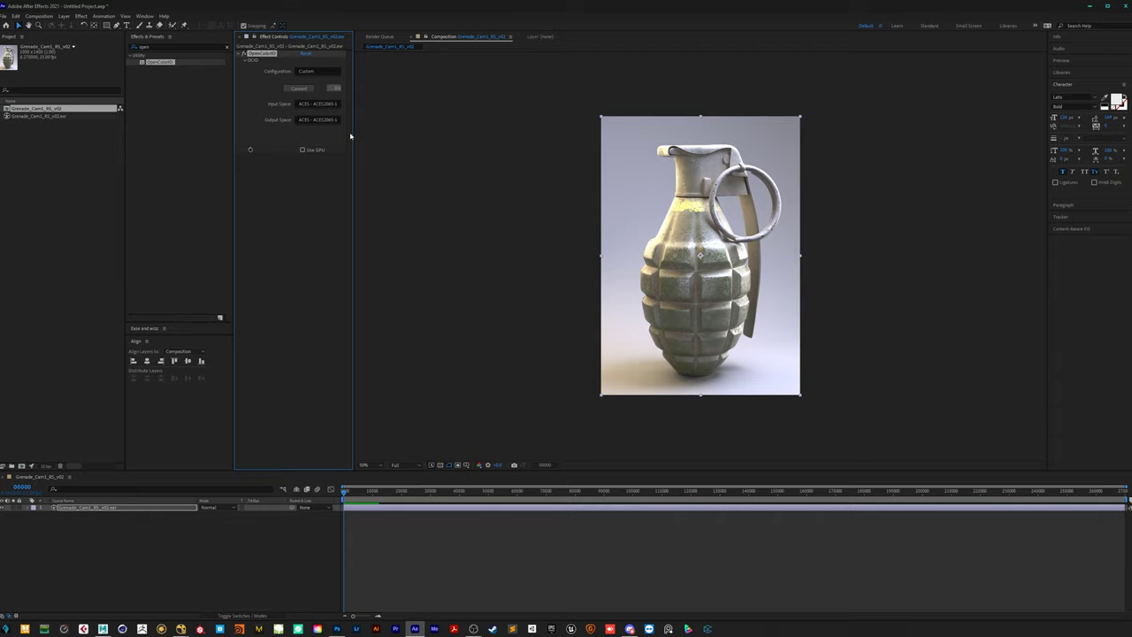
Set the OpenColorIO Input Space to ACES - ACEScg and Output Space to Output - sRGB.
{"action": "left_click_drag", "start_coordinate": [354, 134], "coordinate": [475, 134]}
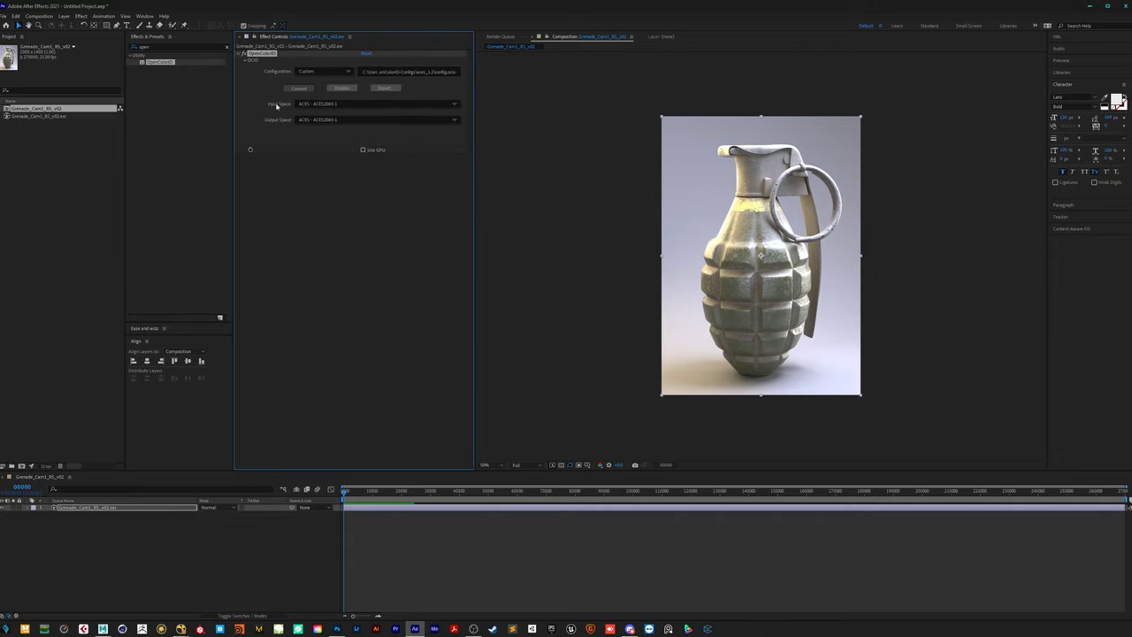
{"action": "left_click", "coordinate": [411, 106]}
{"action": "mouse_move", "coordinate": [437, 123]}
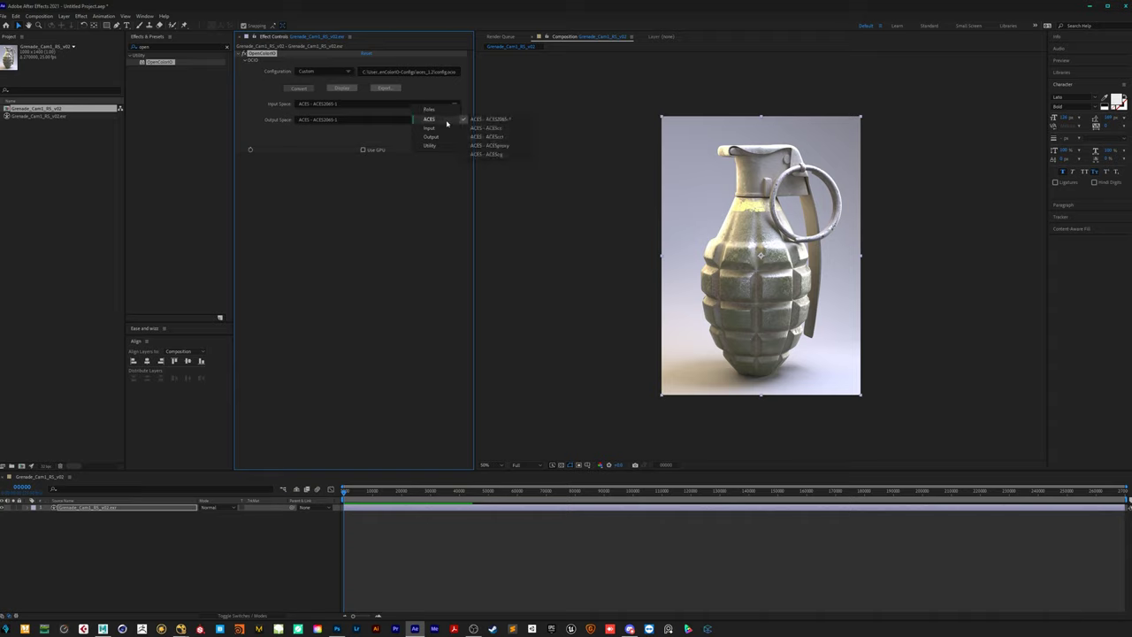
{"action": "left_click", "coordinate": [501, 157]}
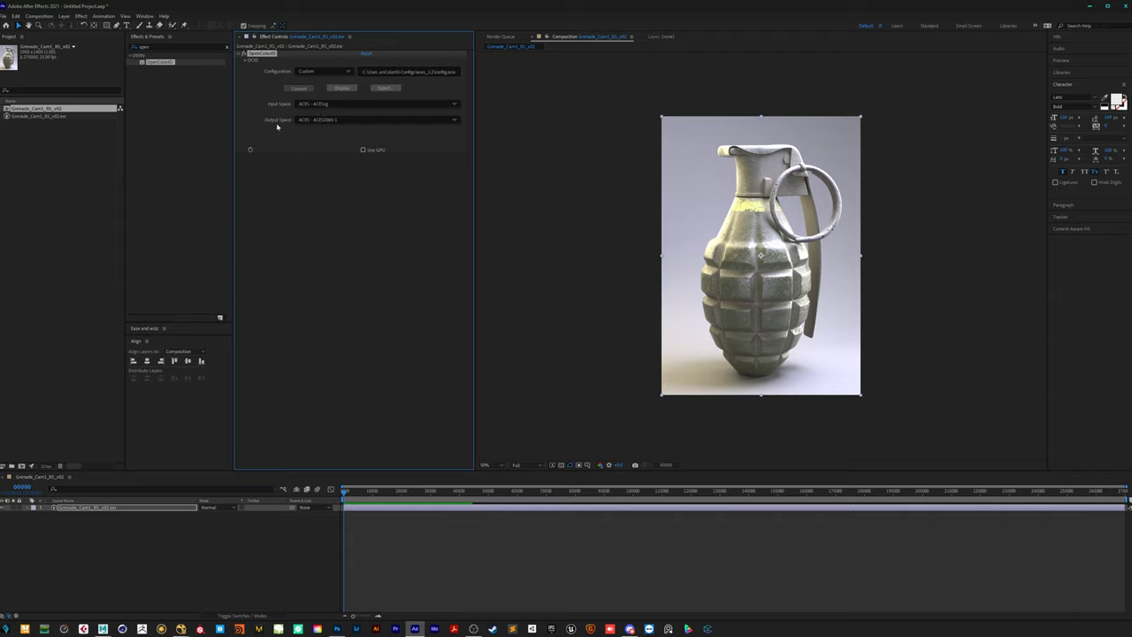
{"action": "left_click", "coordinate": [356, 120]}
{"action": "mouse_move", "coordinate": [376, 151]}
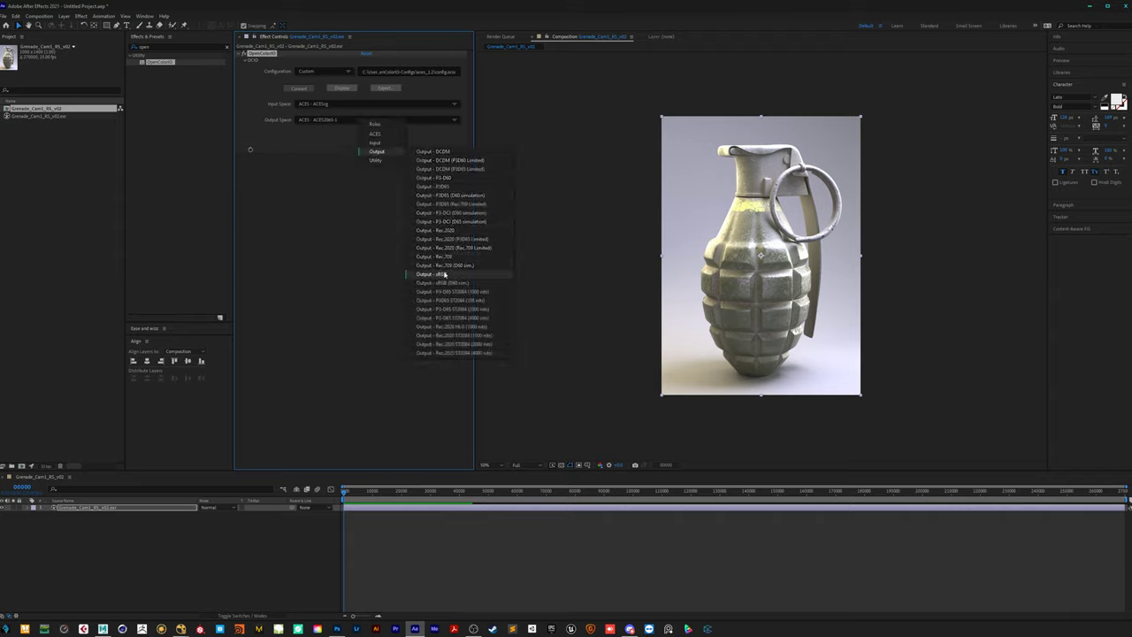
{"action": "left_click", "coordinate": [429, 274]}
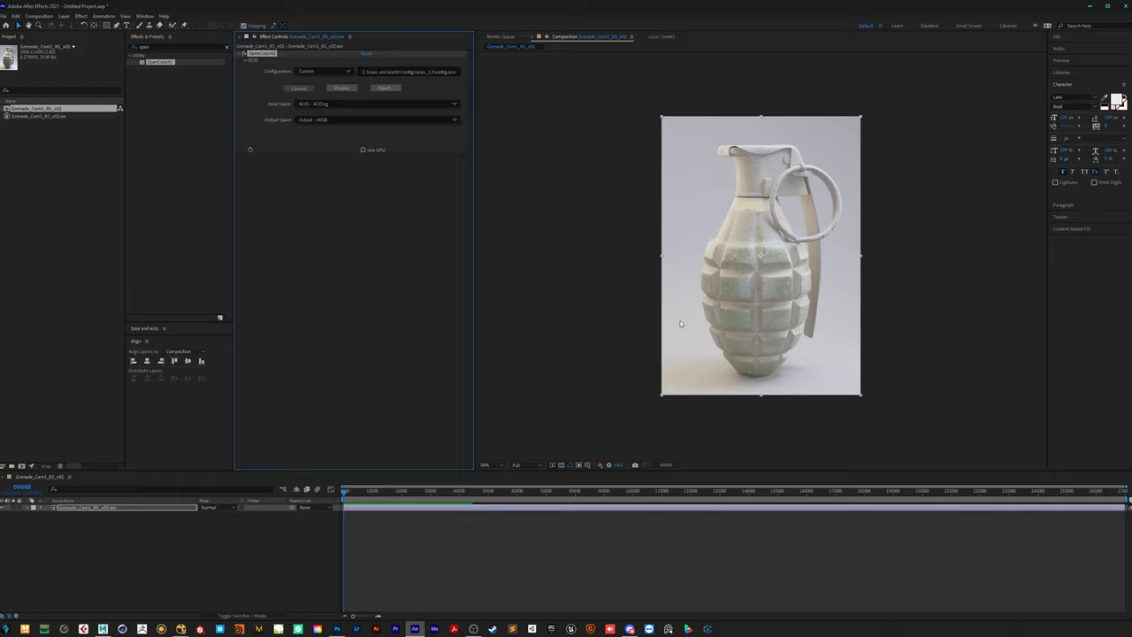
{"action": "left_click", "coordinate": [40, 116]}
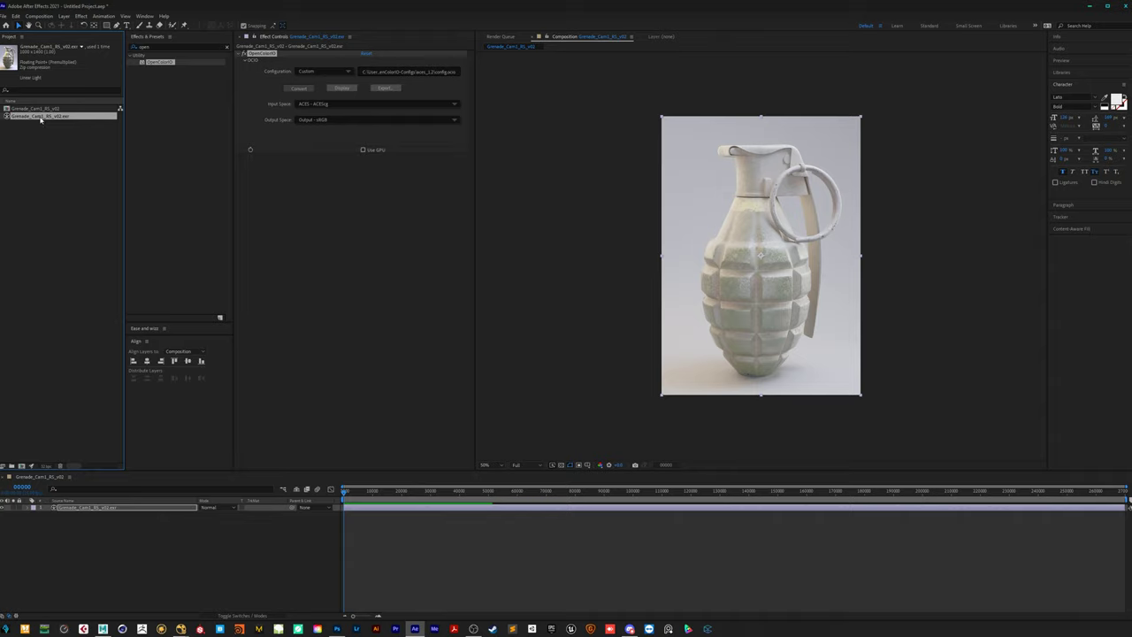
Enable Preserve RGB in the grenade EXR's Interpret Footage colour management settings.
{"action": "right_click", "coordinate": [41, 119]}
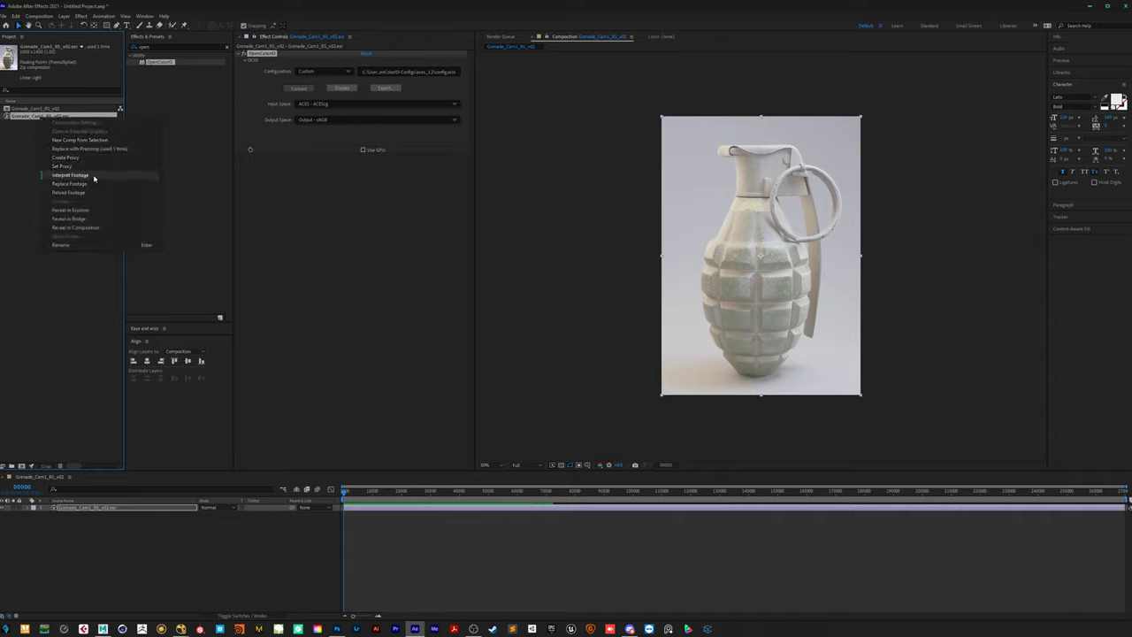
{"action": "mouse_move", "coordinate": [94, 177]}
{"action": "left_click", "coordinate": [182, 176]}
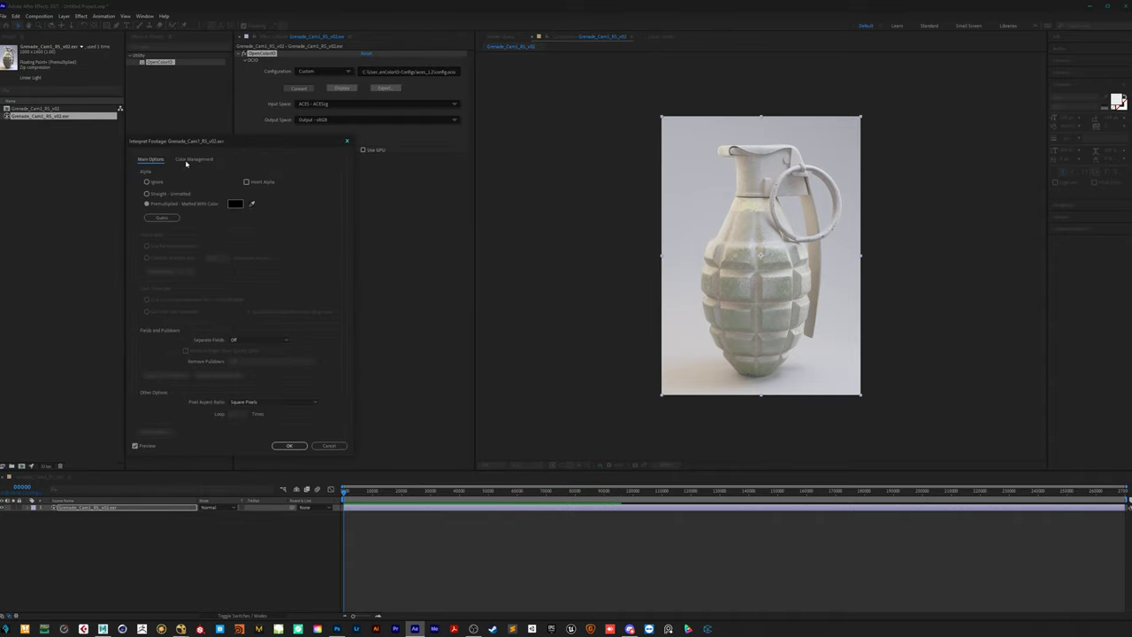
{"action": "left_click_drag", "start_coordinate": [190, 144], "coordinate": [434, 177]}
{"action": "left_click", "coordinate": [442, 194]}
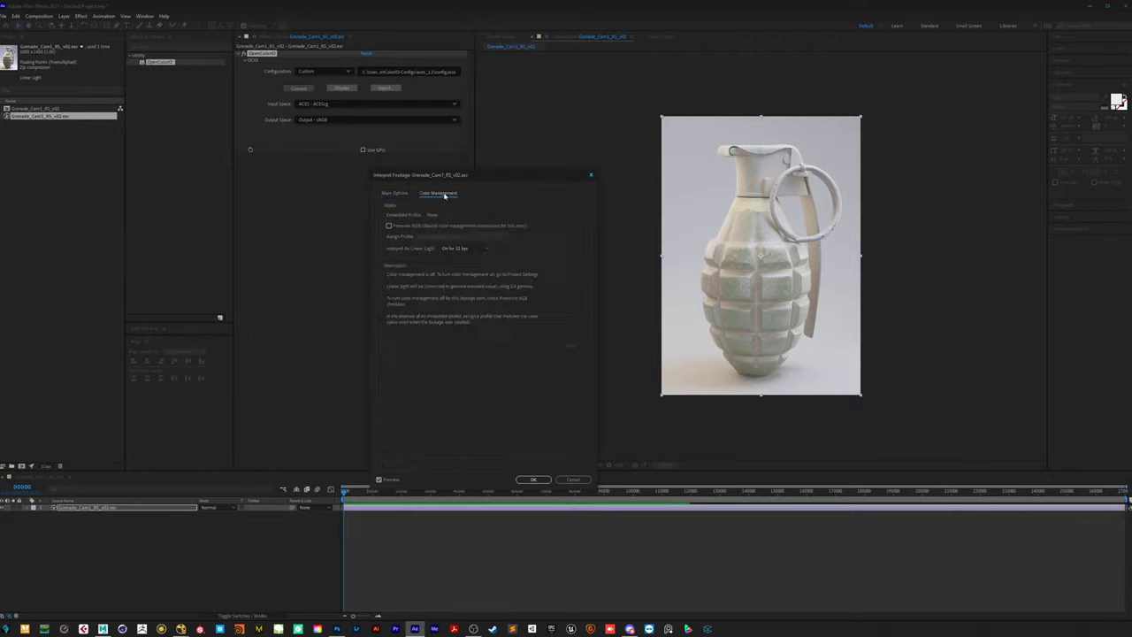
{"action": "left_click", "coordinate": [389, 226]}
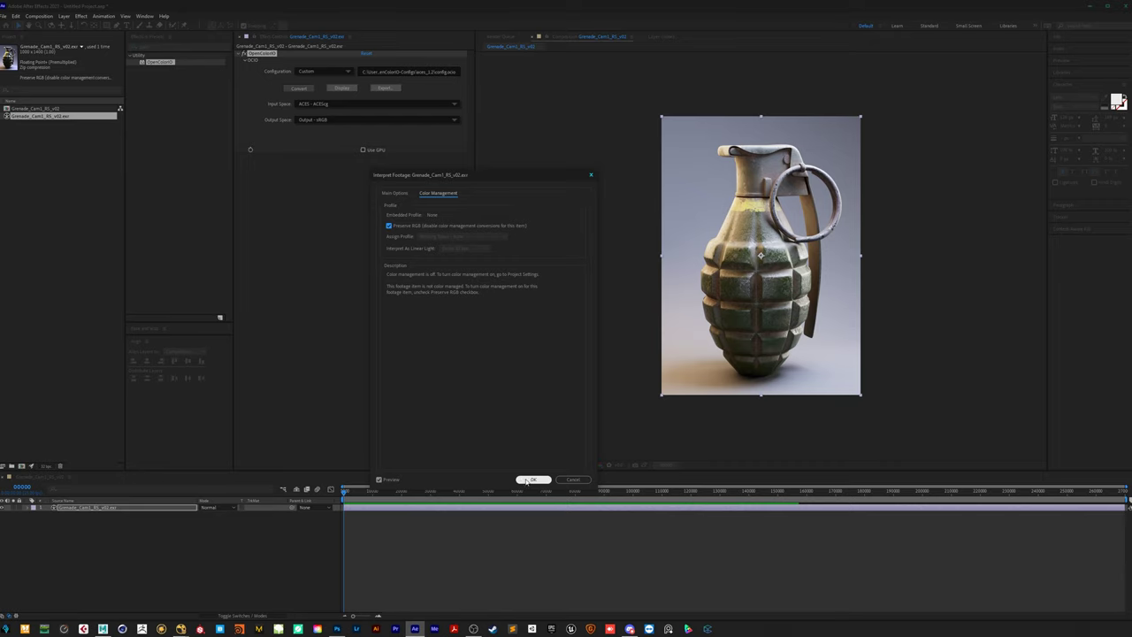
{"action": "left_click", "coordinate": [533, 479]}
{"action": "scroll", "coordinate": [766, 318], "scroll_direction": "up", "scroll_amount": 2}
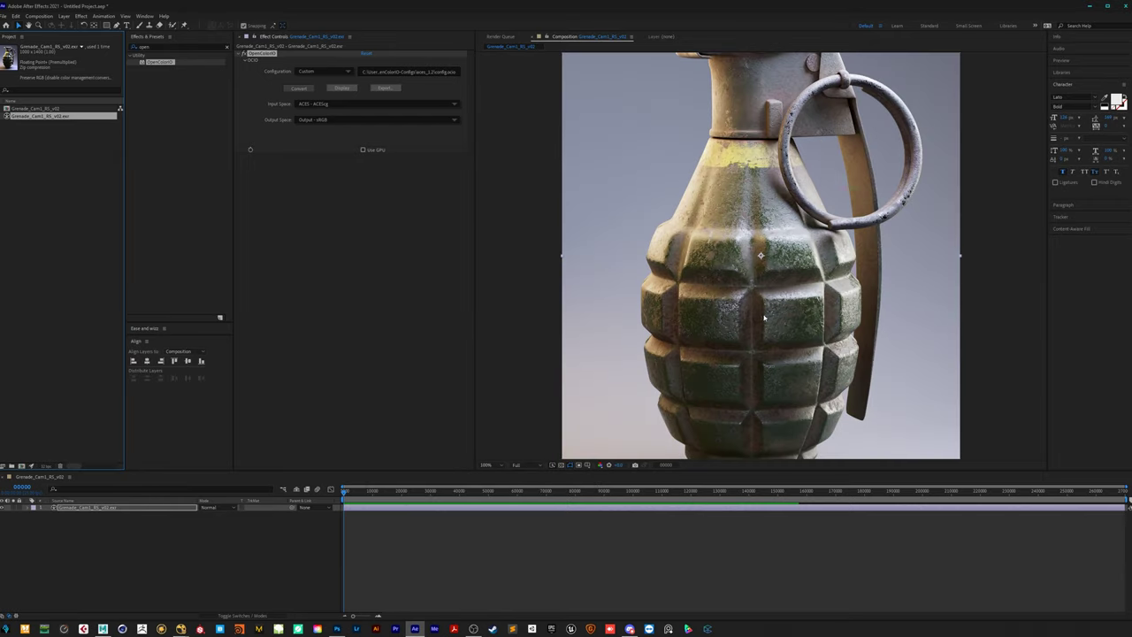
{"action": "scroll", "coordinate": [761, 316], "scroll_direction": "down", "scroll_amount": 2}
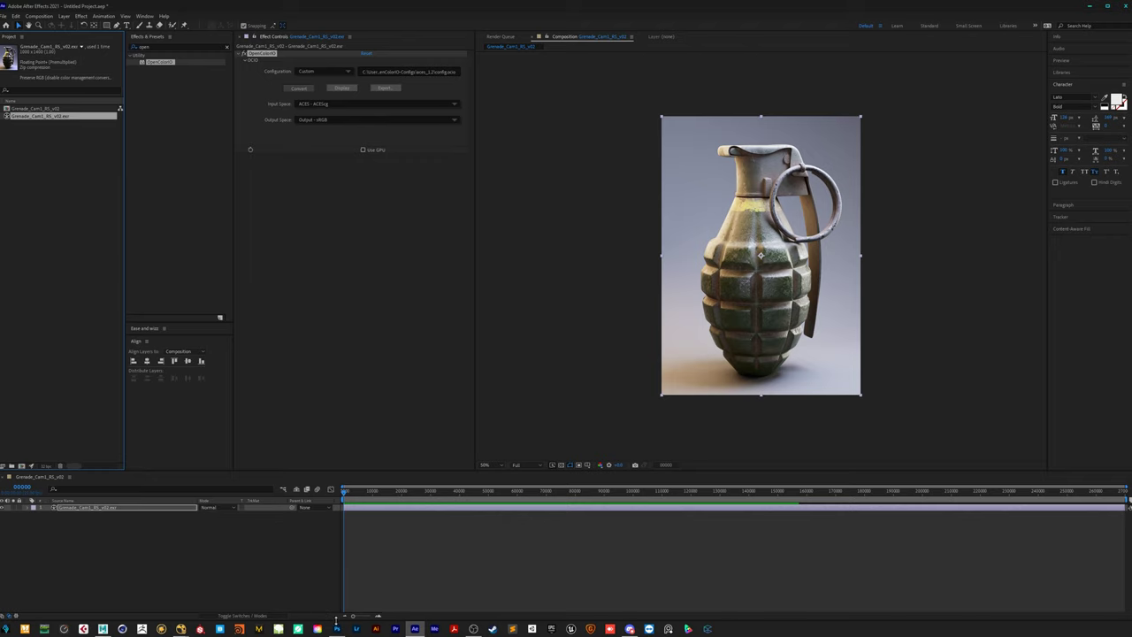
In Photoshop, close the current grenade document without saving.
{"action": "left_click", "coordinate": [337, 628]}
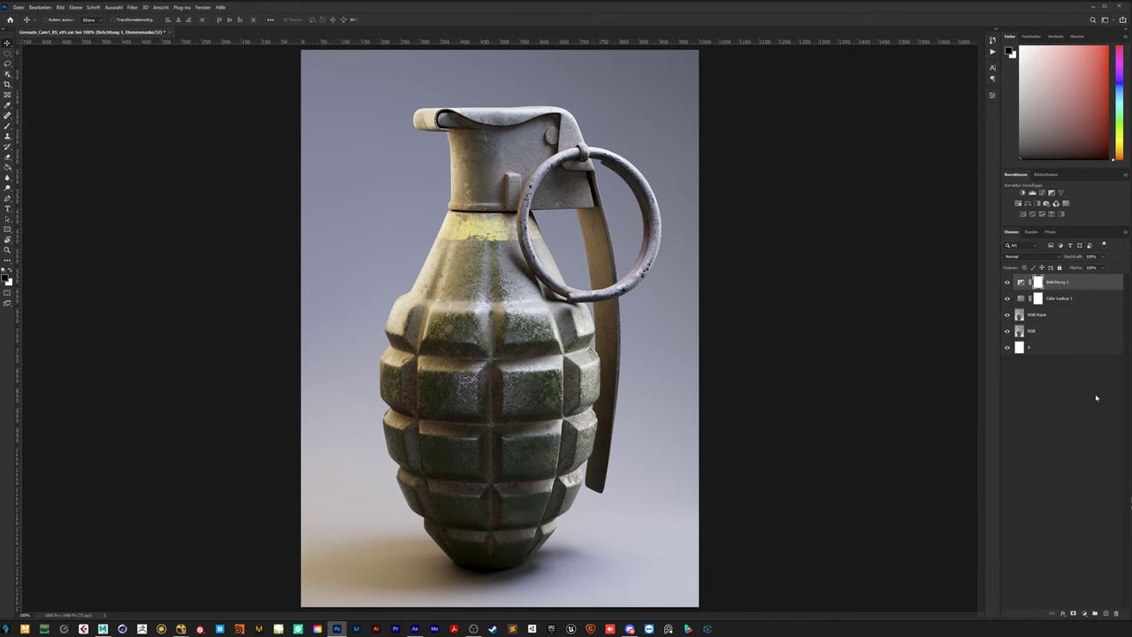
{"action": "left_click", "coordinate": [1055, 349], "text": "shift"}
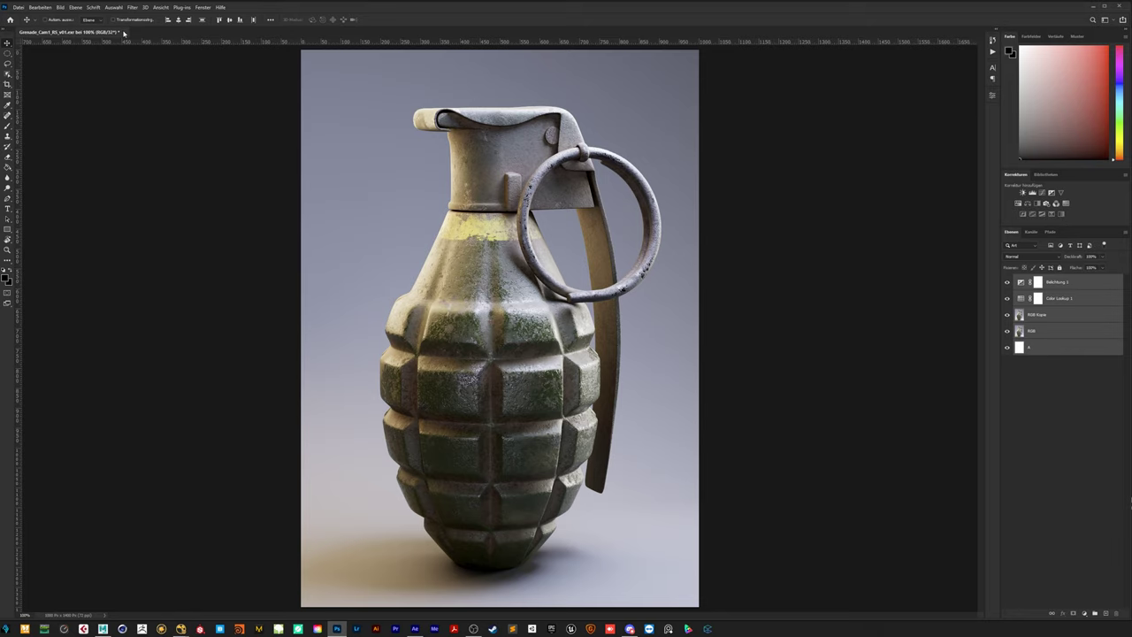
{"action": "left_click", "coordinate": [125, 32]}
{"action": "left_click", "coordinate": [573, 237]}
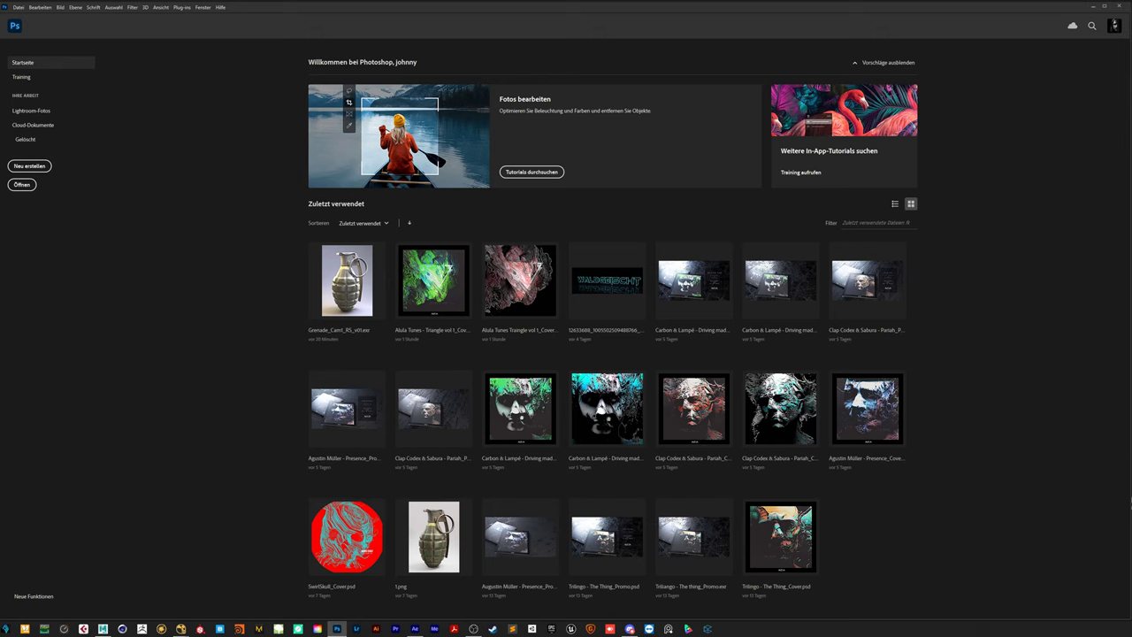
Open the grenade EXR again and delete its A layer, leaving only RGB.
{"action": "key", "text": "ctrl+o"}
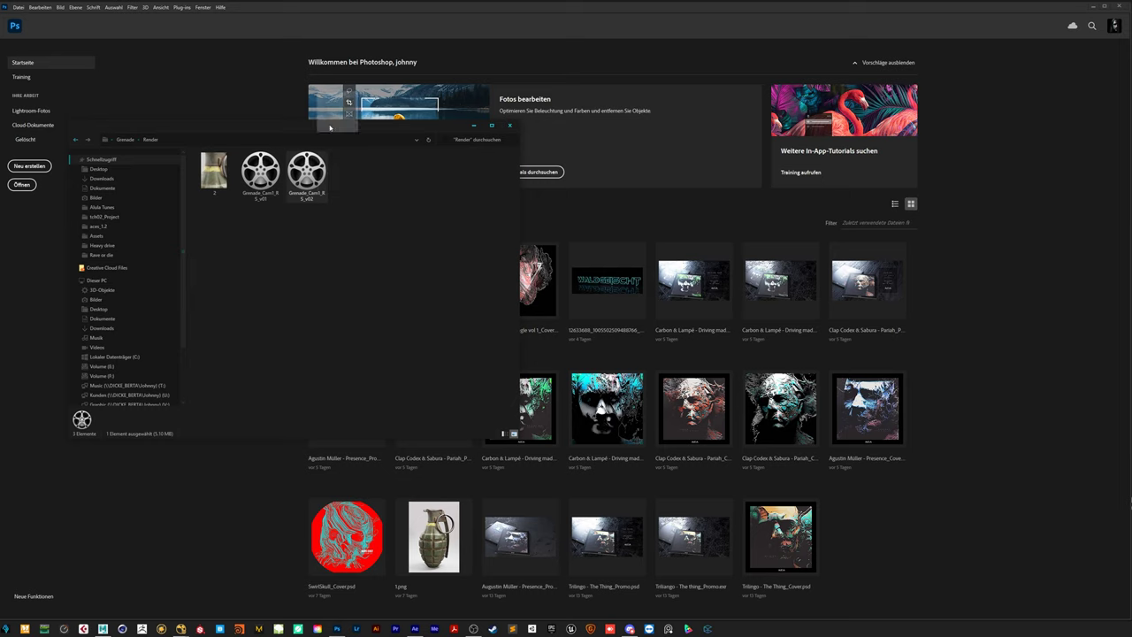
{"action": "key", "text": "Escape"}
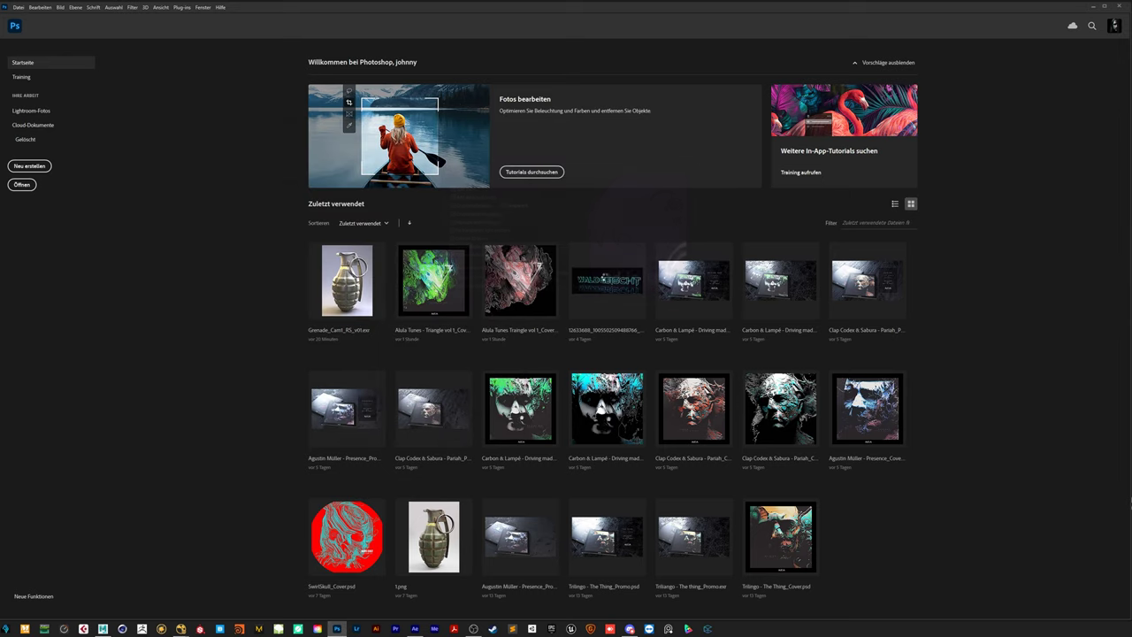
{"action": "left_click", "coordinate": [685, 310]}
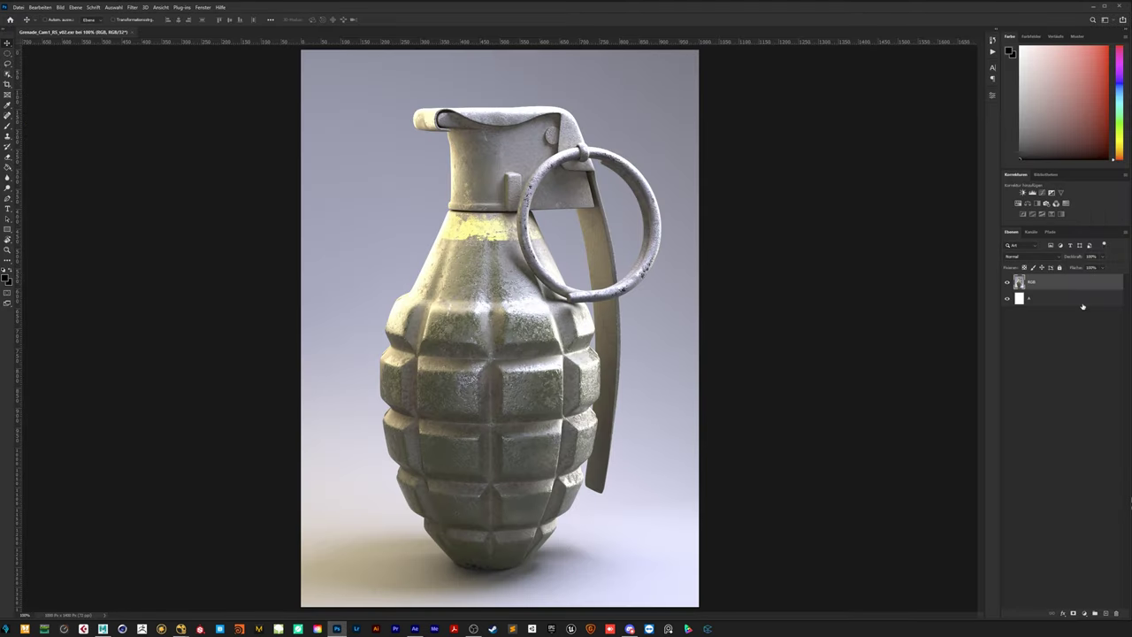
{"action": "left_click", "coordinate": [1080, 303]}
{"action": "key", "text": "Delete"}
{"action": "scroll", "coordinate": [608, 329], "scroll_direction": "down", "scroll_amount": 1, "text": "alt"}
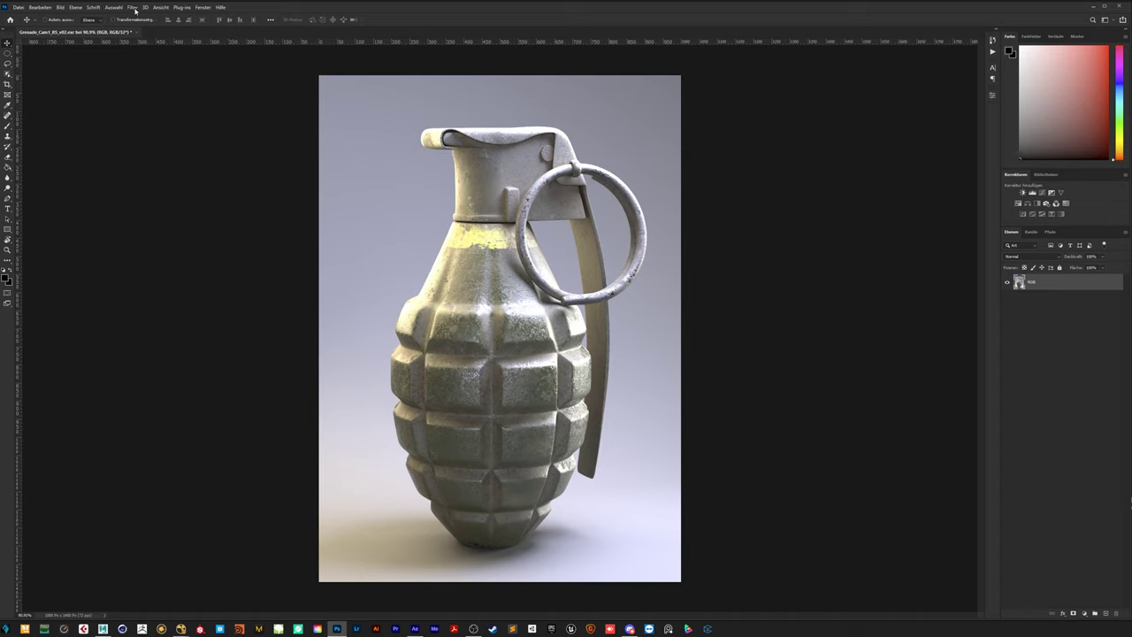
Open the Filter > OpenColorIO dialog and move it to the left of the grenade.
{"action": "left_click", "coordinate": [135, 8]}
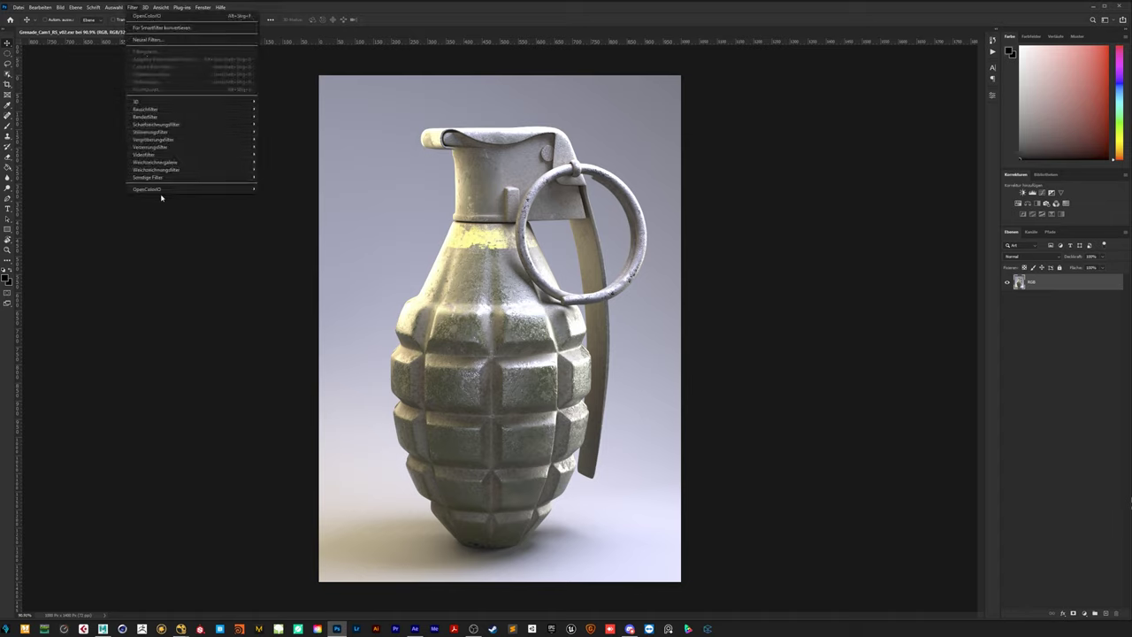
{"action": "mouse_move", "coordinate": [198, 192]}
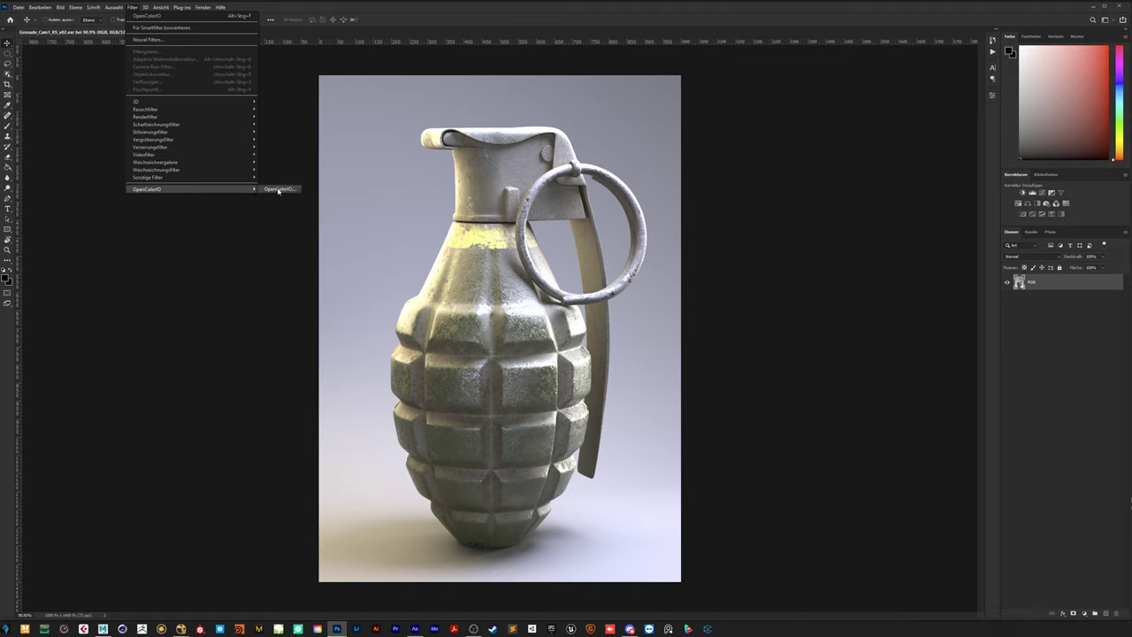
{"action": "left_click", "coordinate": [279, 189]}
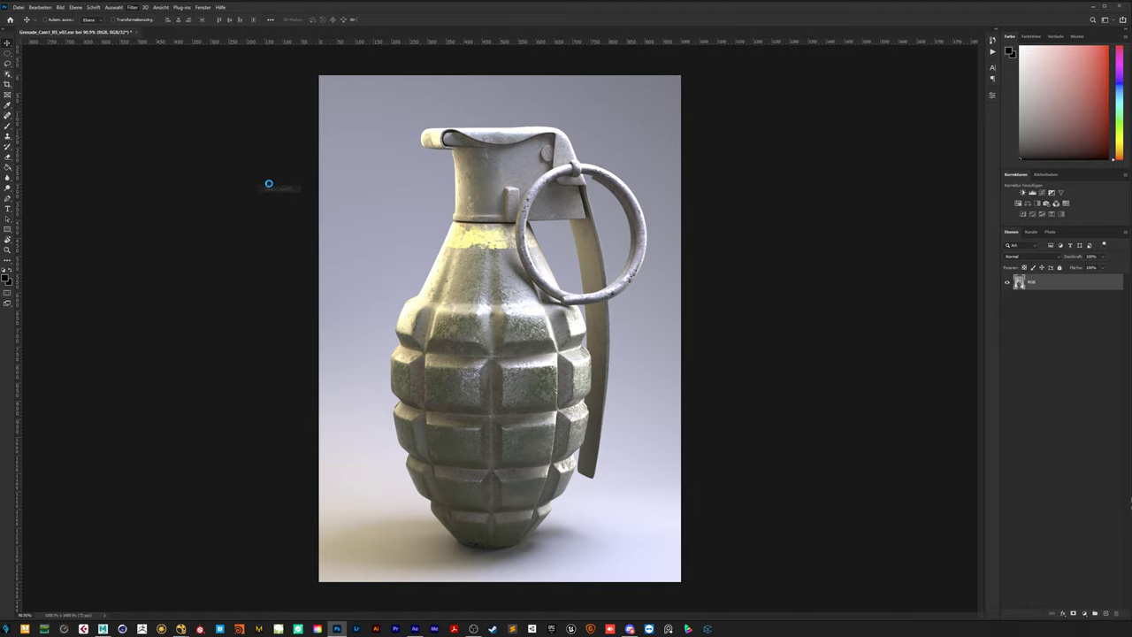
{"action": "left_click_drag", "start_coordinate": [567, 254], "coordinate": [235, 216]}
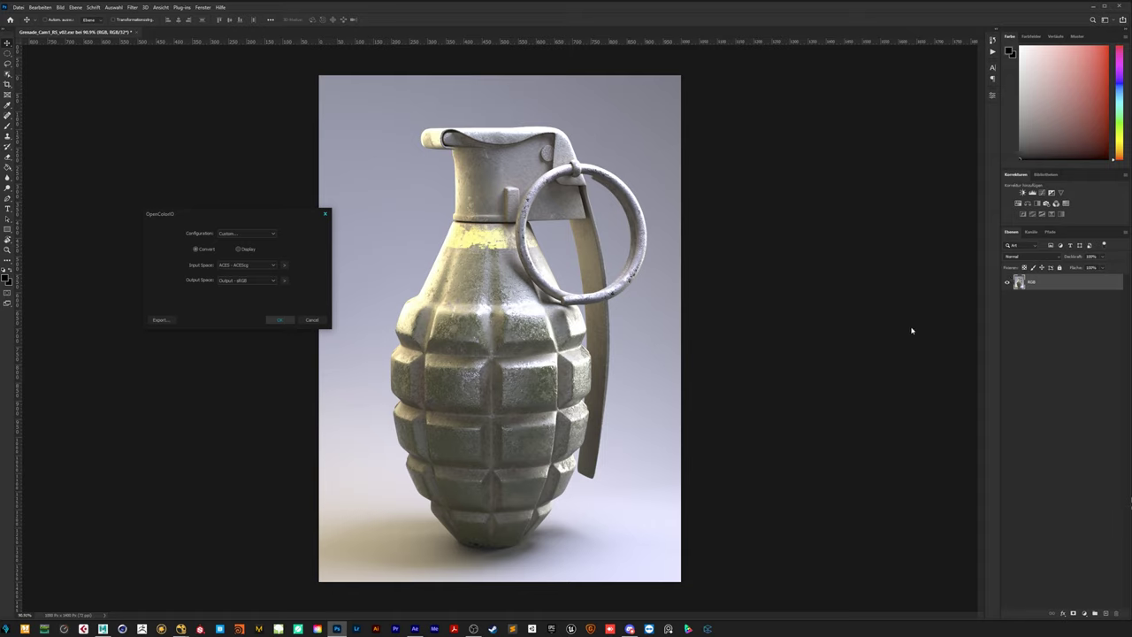
{"action": "left_click_drag", "start_coordinate": [211, 216], "coordinate": [228, 207]}
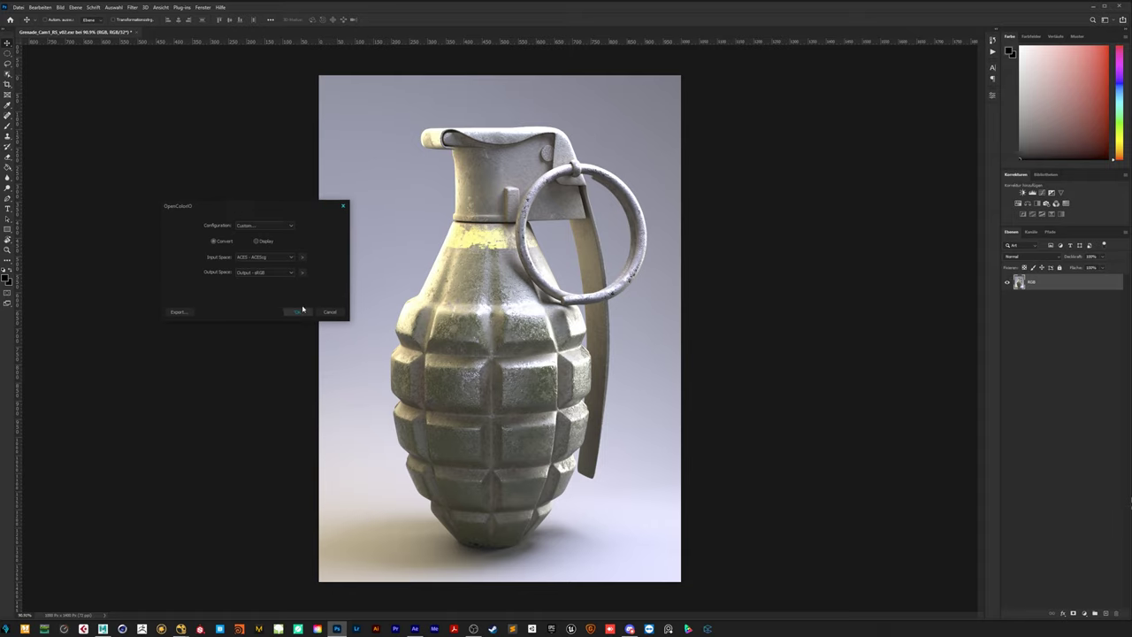
Load the custom aces_1.2 config from Dokumente/OCIO_ACES and apply the ACEScg-to-sRGB conversion.
{"action": "left_click", "coordinate": [251, 226]}
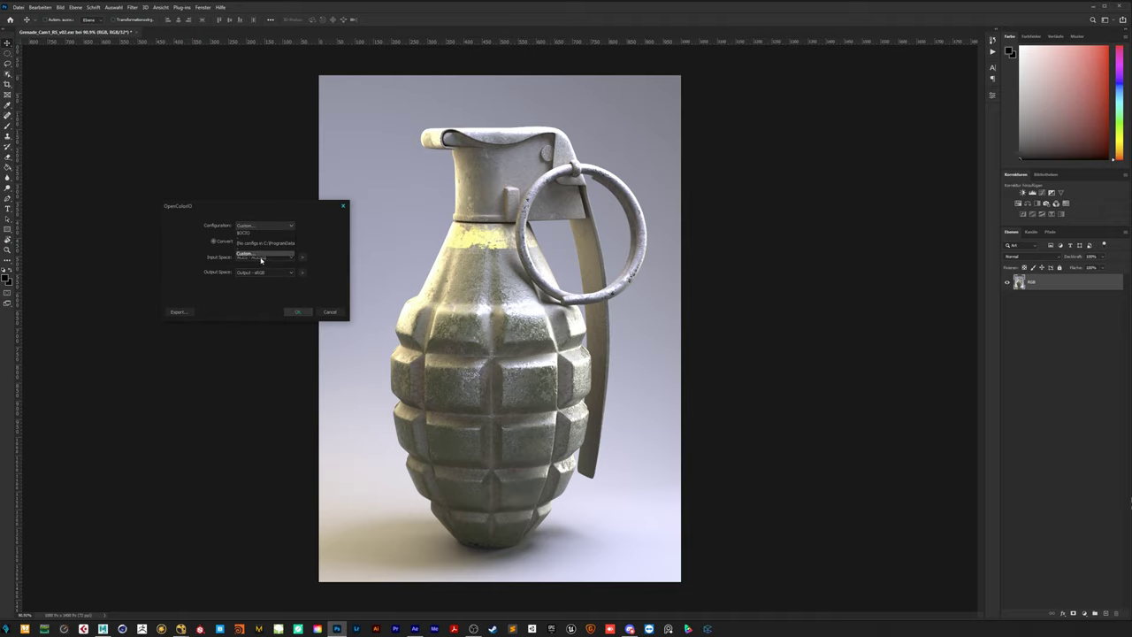
{"action": "left_click", "coordinate": [261, 258]}
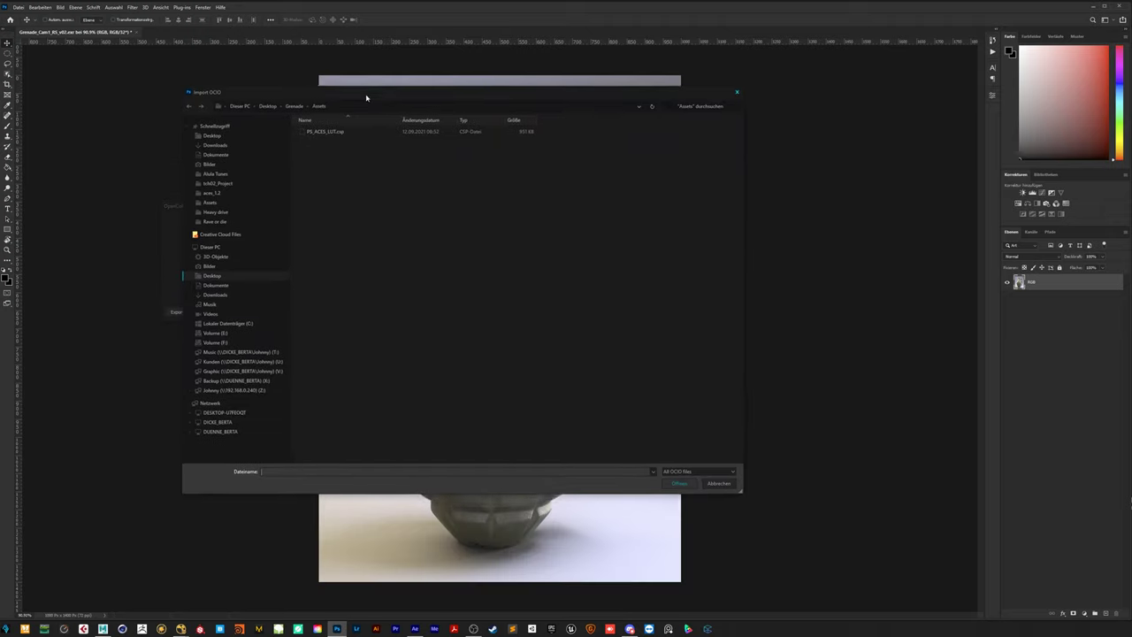
{"action": "left_click_drag", "start_coordinate": [366, 98], "coordinate": [387, 116]}
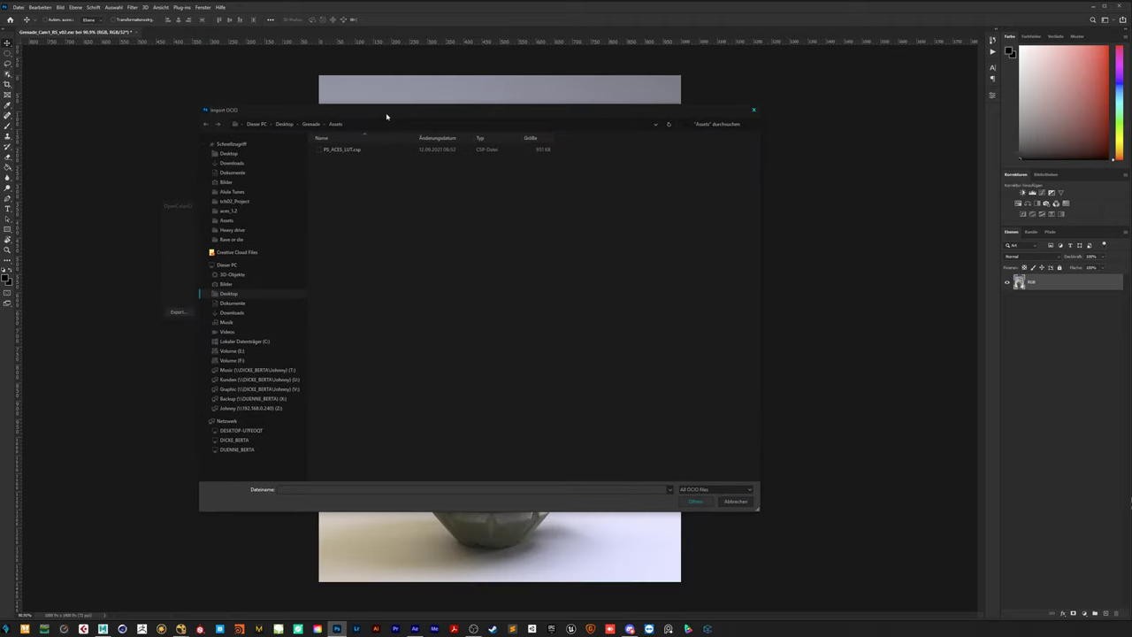
{"action": "left_click", "coordinate": [232, 303]}
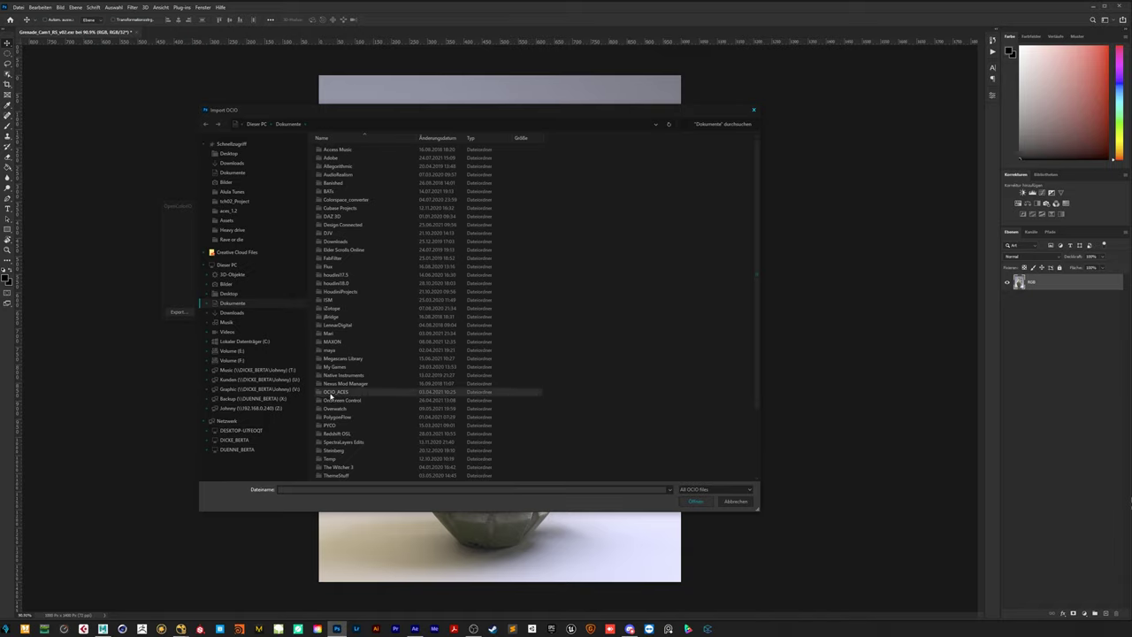
{"action": "double_click", "coordinate": [331, 391]}
{"action": "double_click", "coordinate": [344, 151]}
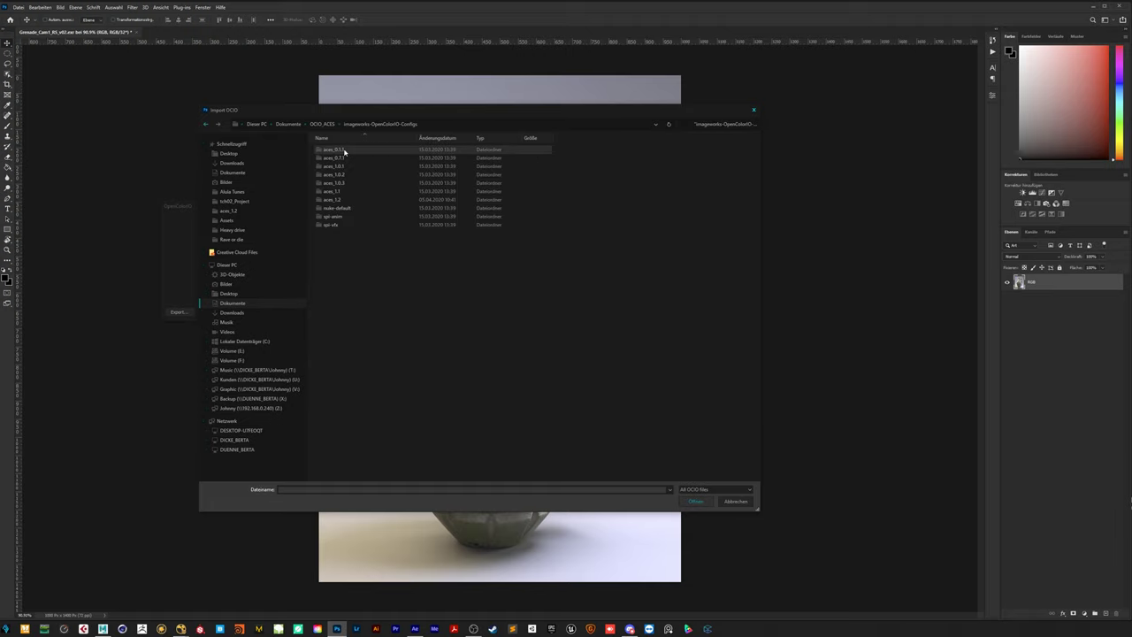
{"action": "double_click", "coordinate": [346, 199]}
{"action": "double_click", "coordinate": [340, 175]}
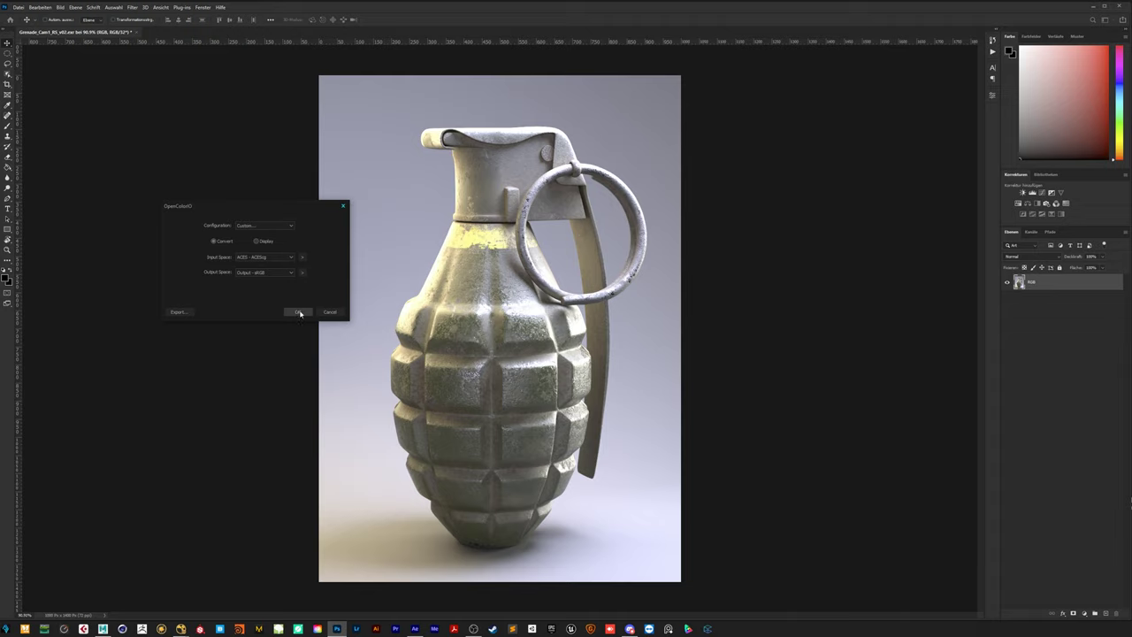
{"action": "left_click", "coordinate": [300, 312]}
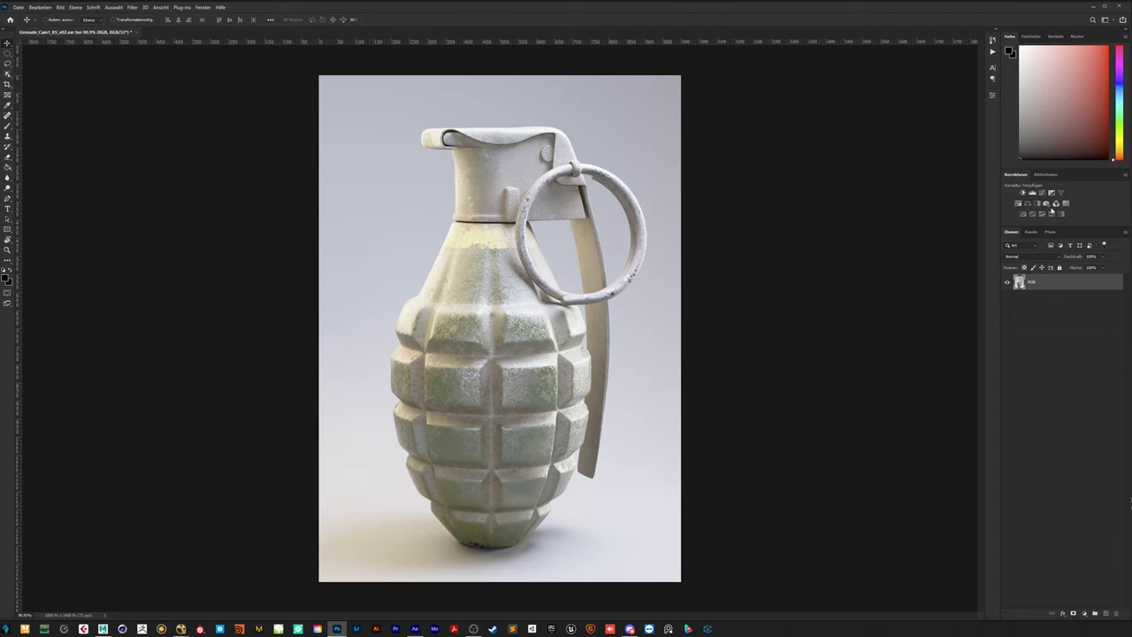
Add an Exposure adjustment layer with Gammakorrektur set to 0,4.
{"action": "left_click", "coordinate": [1050, 193]}
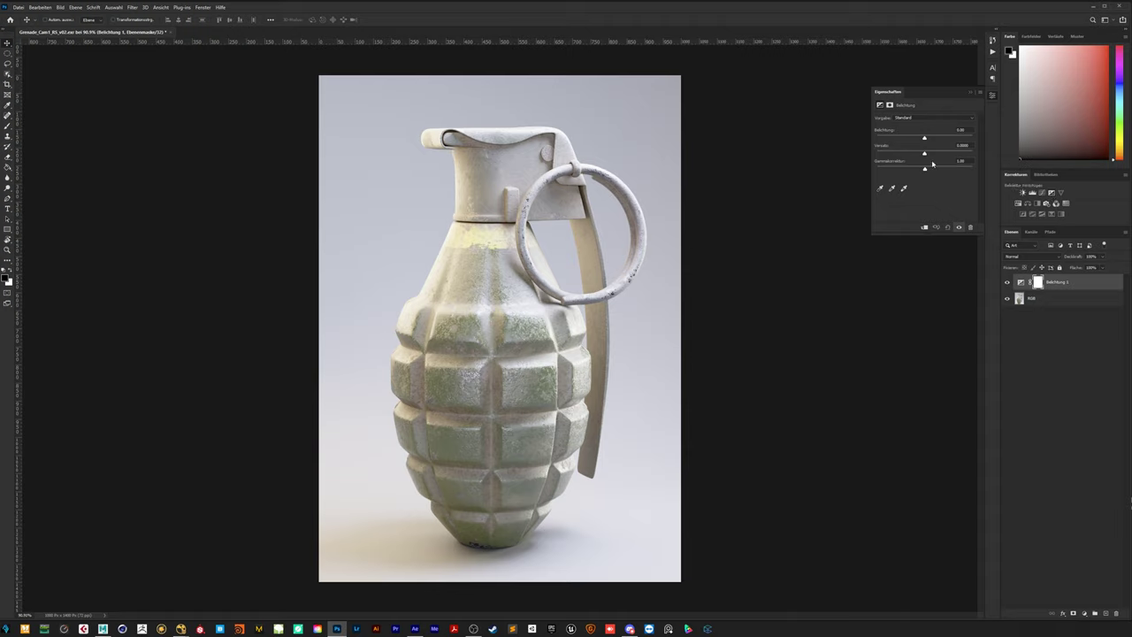
{"action": "left_click", "coordinate": [960, 161]}
{"action": "type", "text": "0,45"}
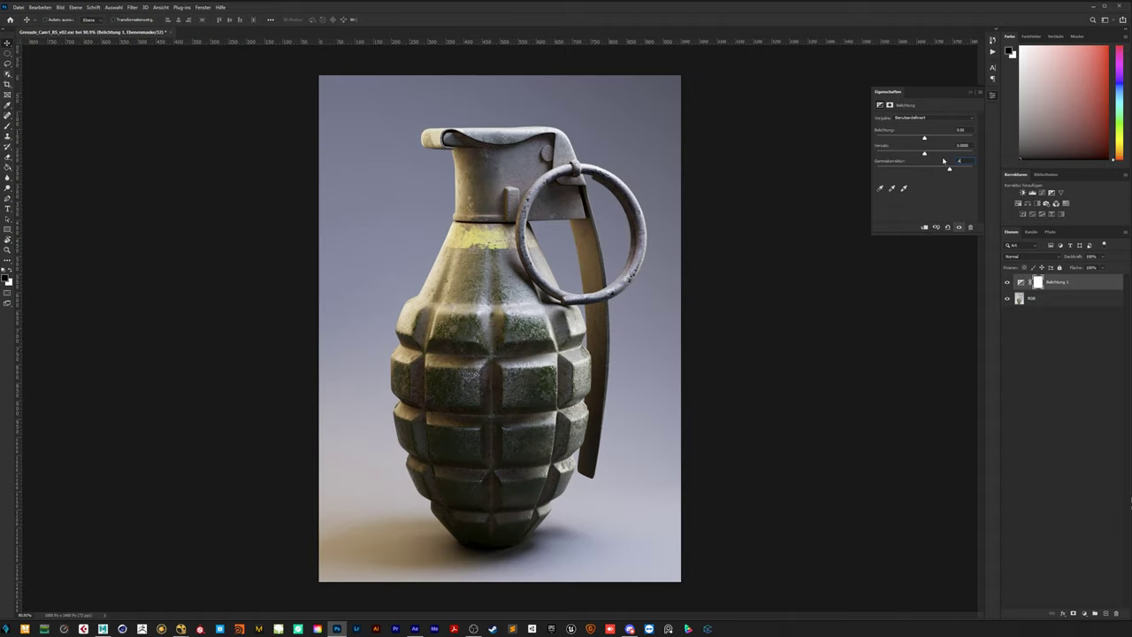
{"action": "left_click", "coordinate": [971, 93]}
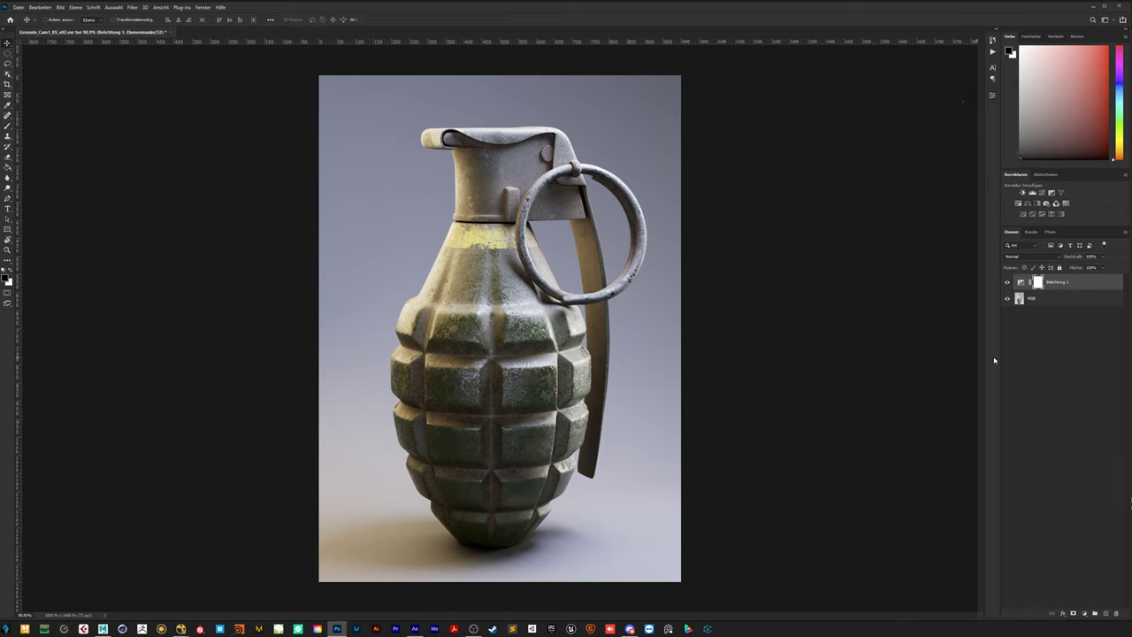
Revert to the unconverted image and reopen the OpenColorIO conversion dialog.
{"action": "key", "text": "ctrl+e"}
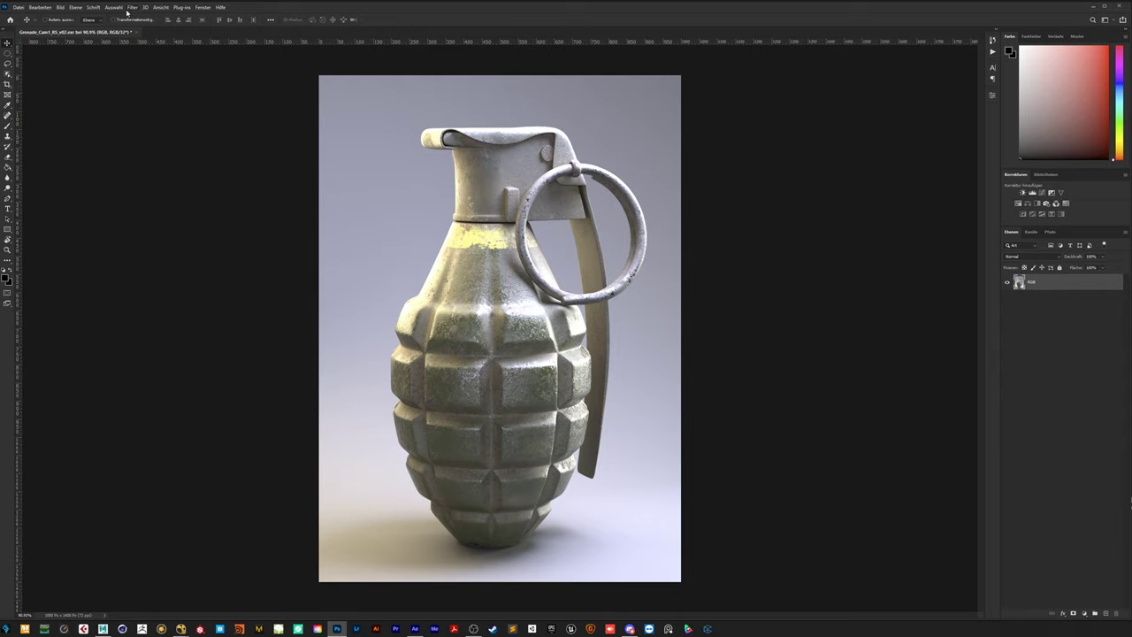
{"action": "left_click", "coordinate": [132, 8]}
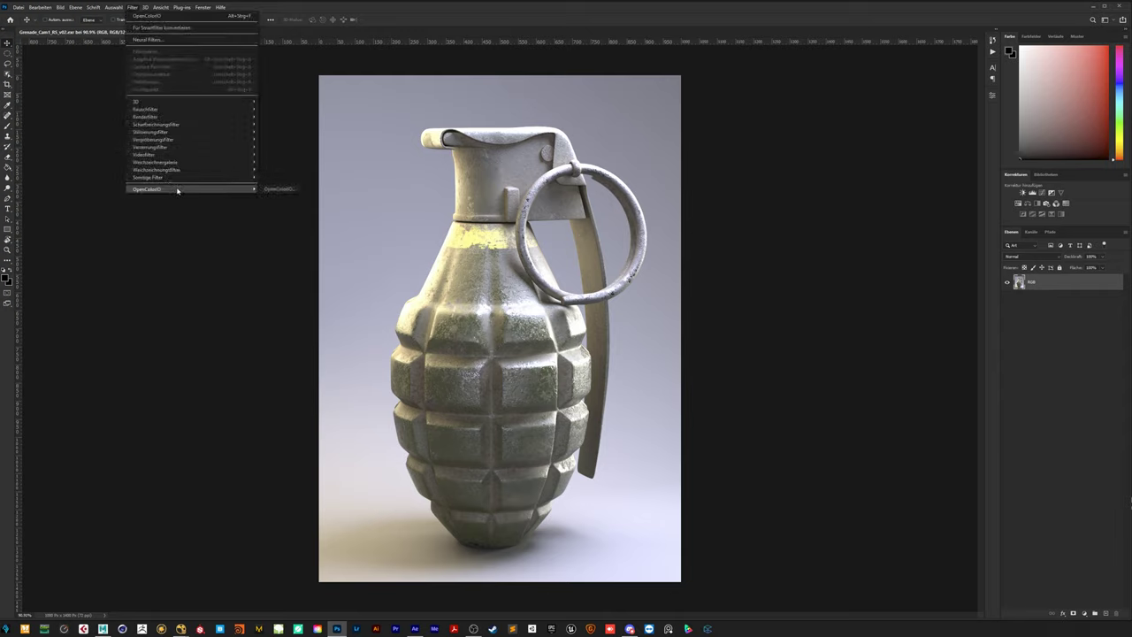
{"action": "left_click", "coordinate": [253, 188]}
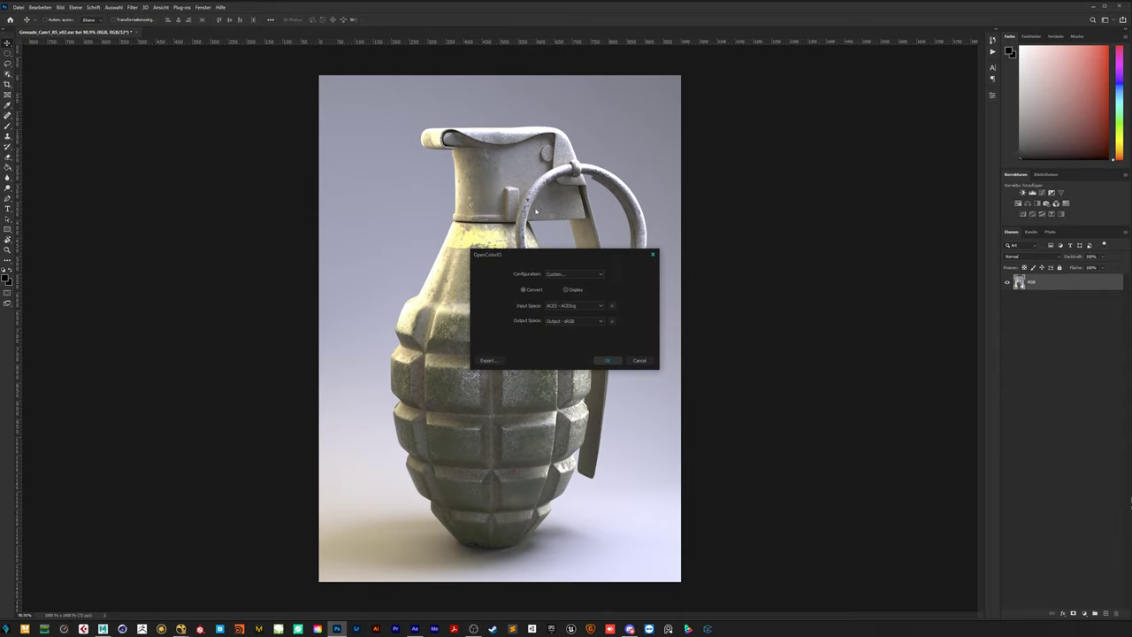
{"action": "left_click_drag", "start_coordinate": [559, 262], "coordinate": [482, 210]}
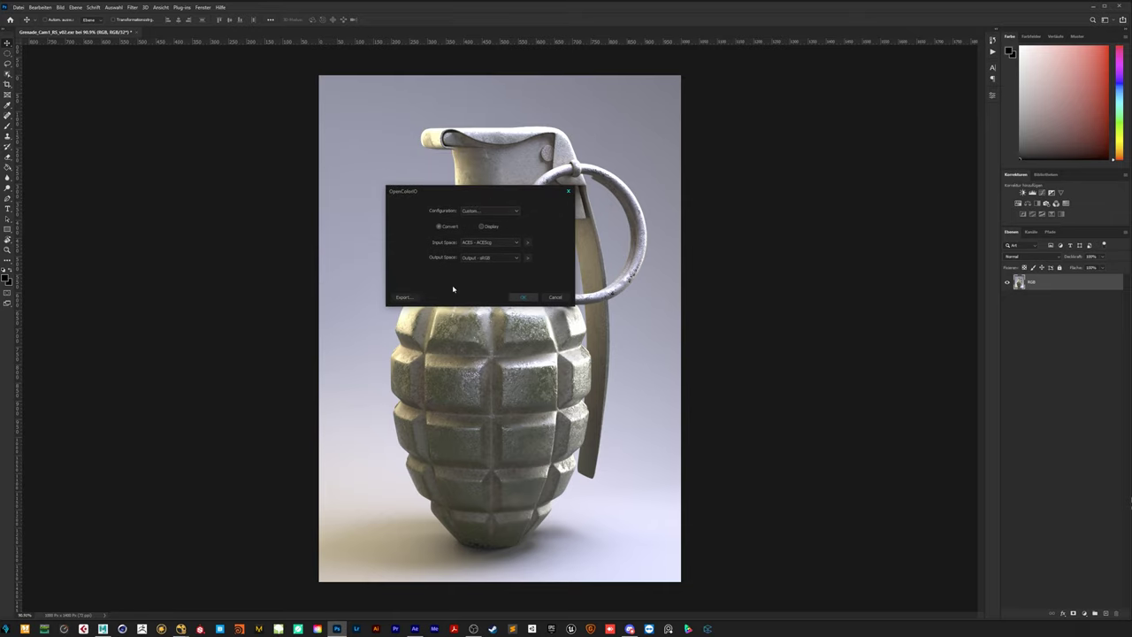
Export the conversion as cinespace LUT PS_ACES_LUT.csp to Desktop/Grenade/Assets, overwriting the old file, then cancel.
{"action": "left_click", "coordinate": [402, 298]}
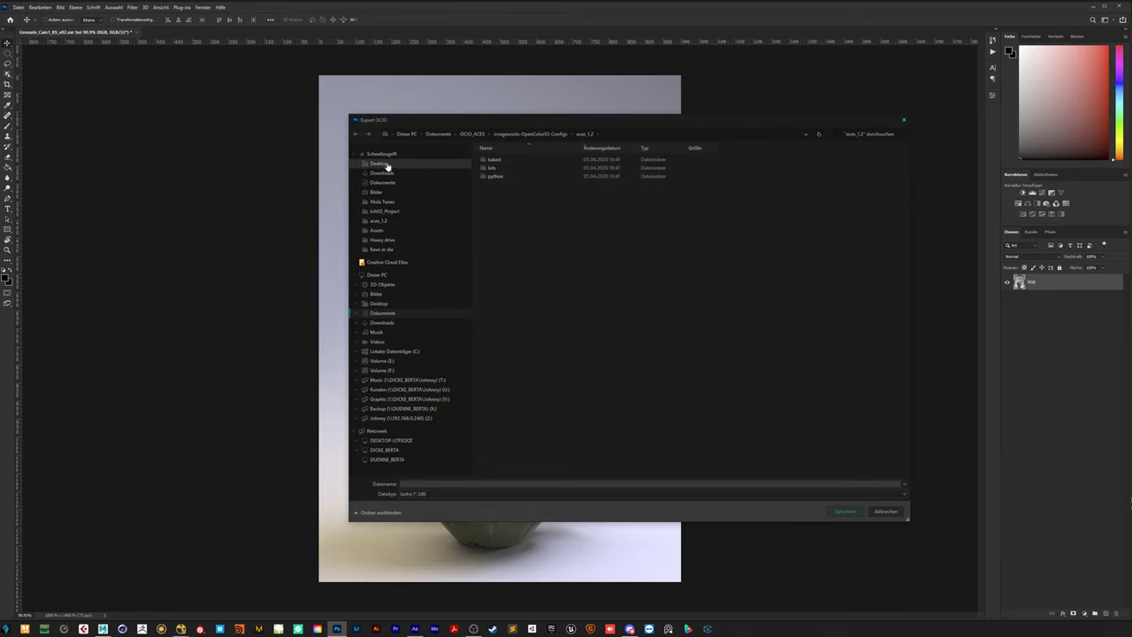
{"action": "left_click", "coordinate": [380, 163]}
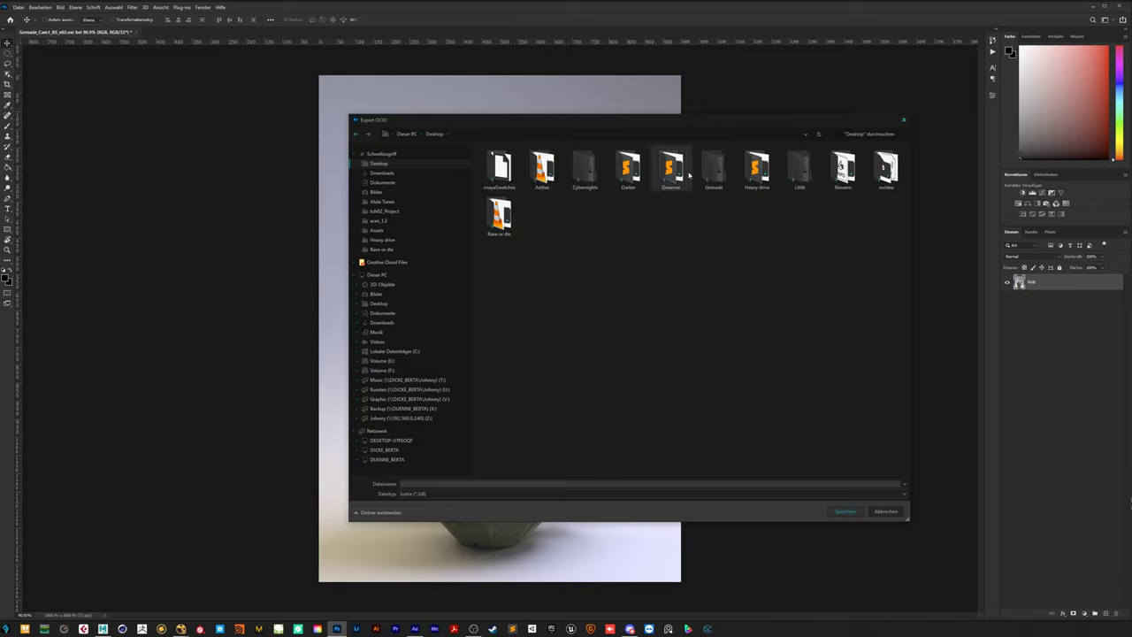
{"action": "double_click", "coordinate": [714, 173]}
{"action": "double_click", "coordinate": [513, 167]}
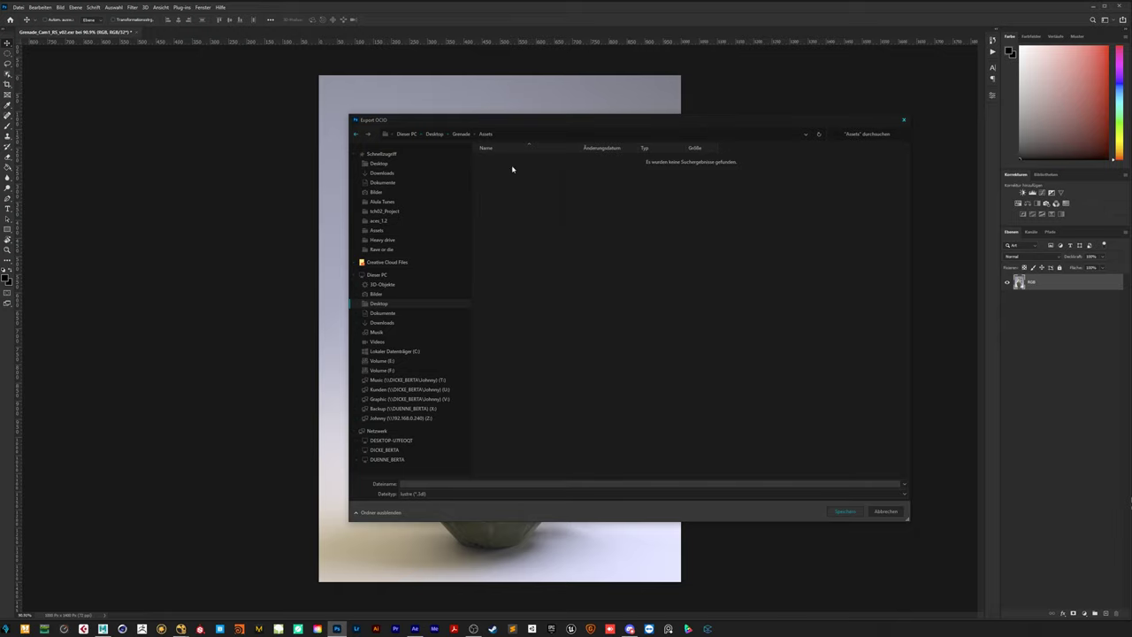
{"action": "left_click", "coordinate": [496, 497]}
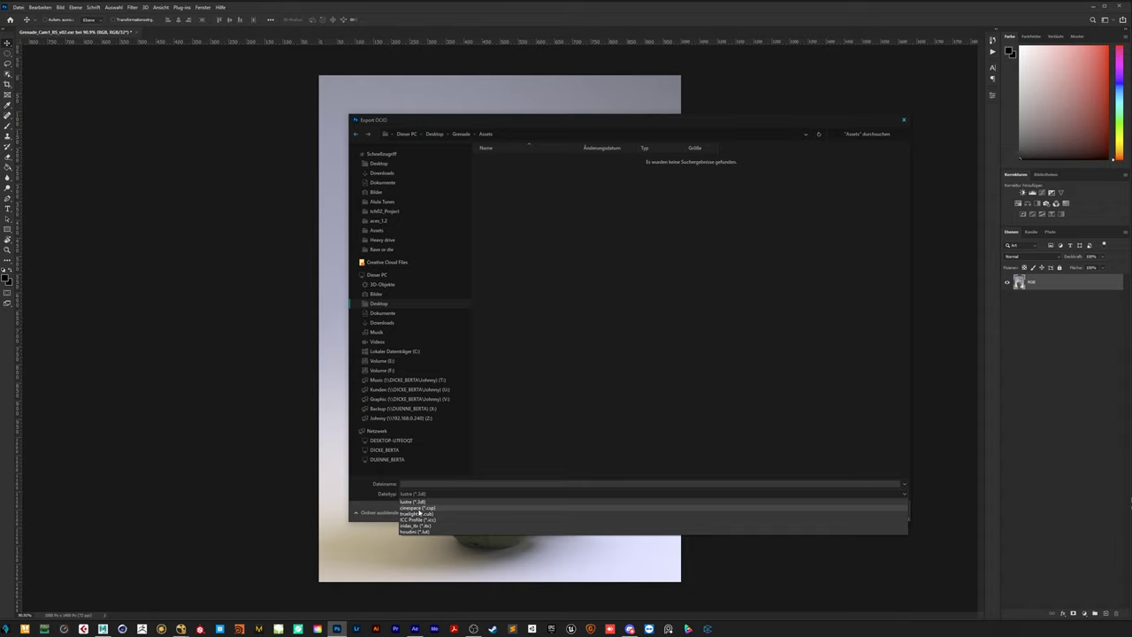
{"action": "left_click", "coordinate": [419, 509]}
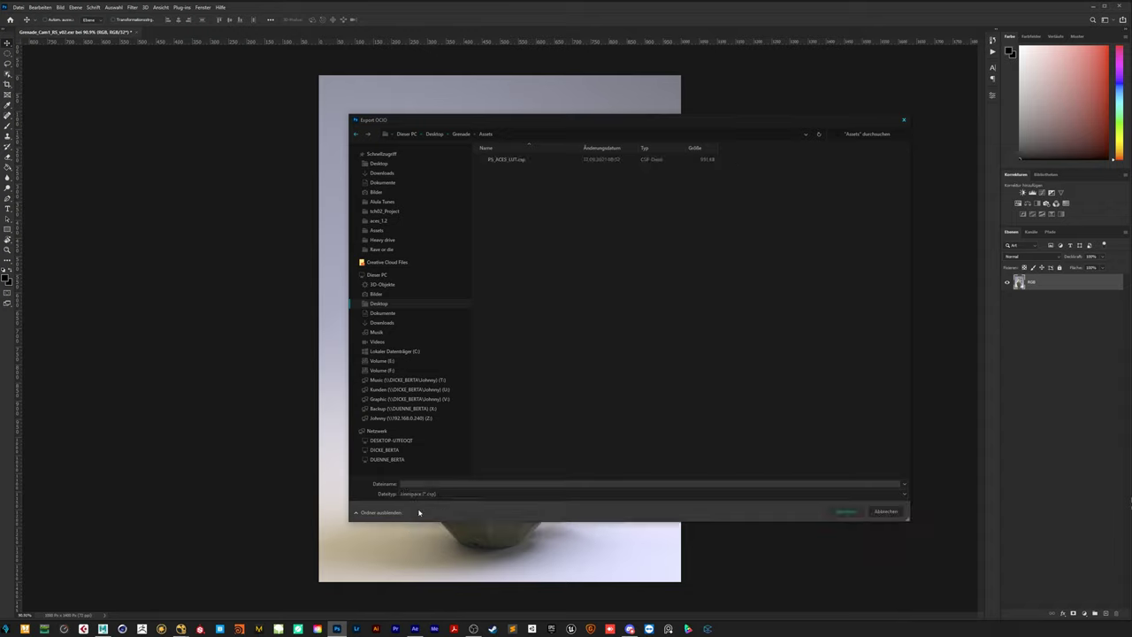
{"action": "left_click", "coordinate": [502, 160]}
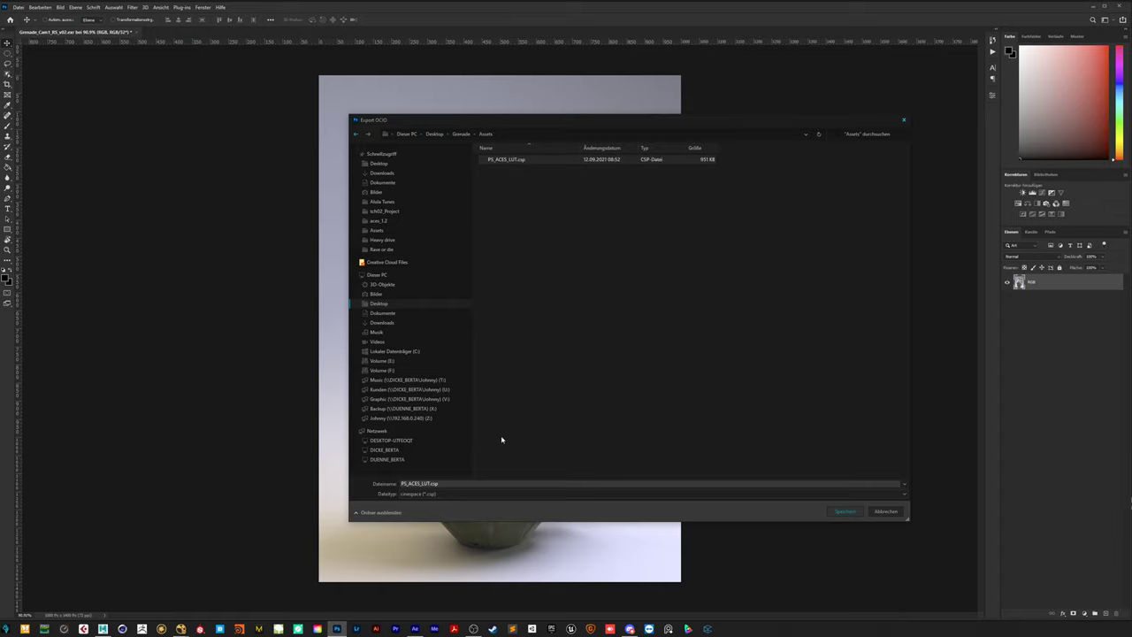
{"action": "left_click", "coordinate": [845, 511]}
{"action": "left_click", "coordinate": [585, 315]}
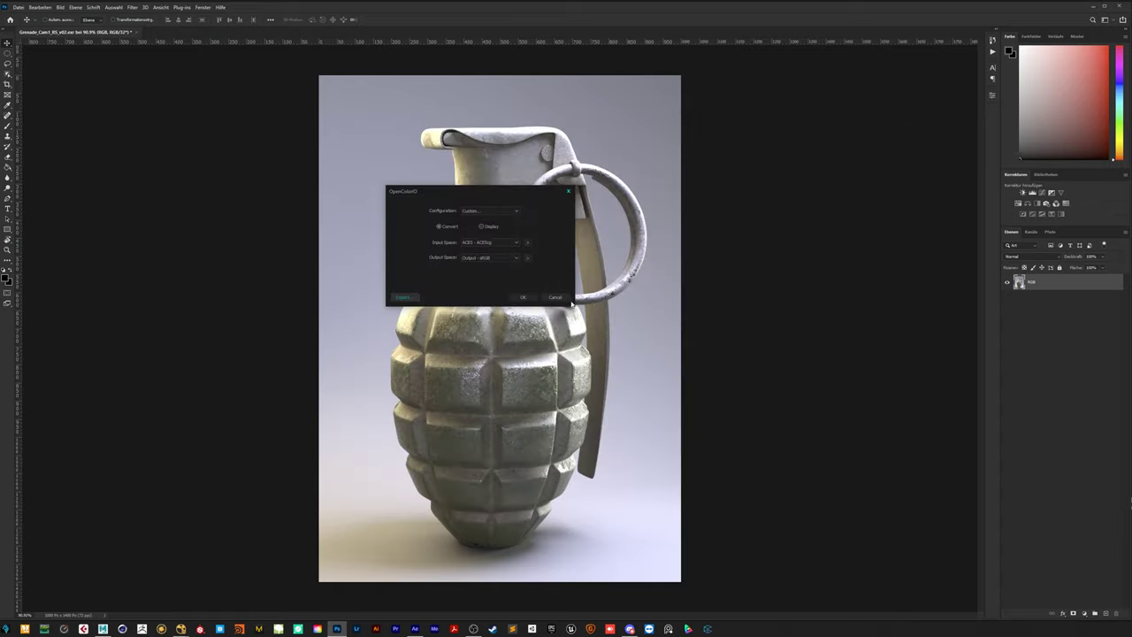
{"action": "left_click", "coordinate": [568, 191]}
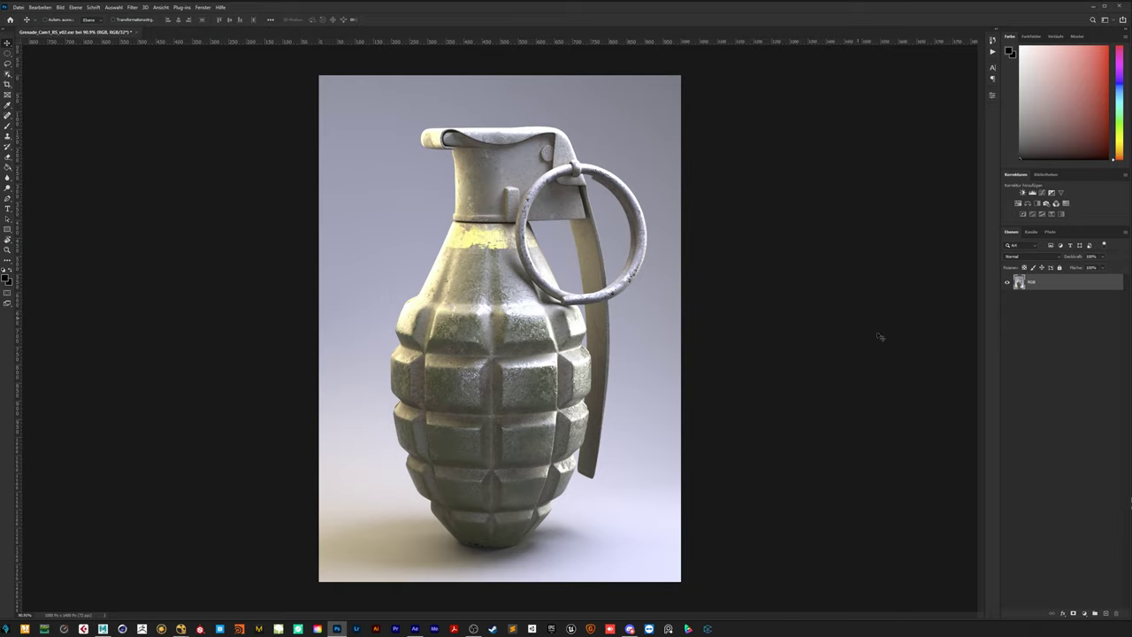
Add a Color Lookup adjustment layer that loads the Cinespace LUT PS_ACES_LUT.csp.
{"action": "left_click", "coordinate": [1066, 204]}
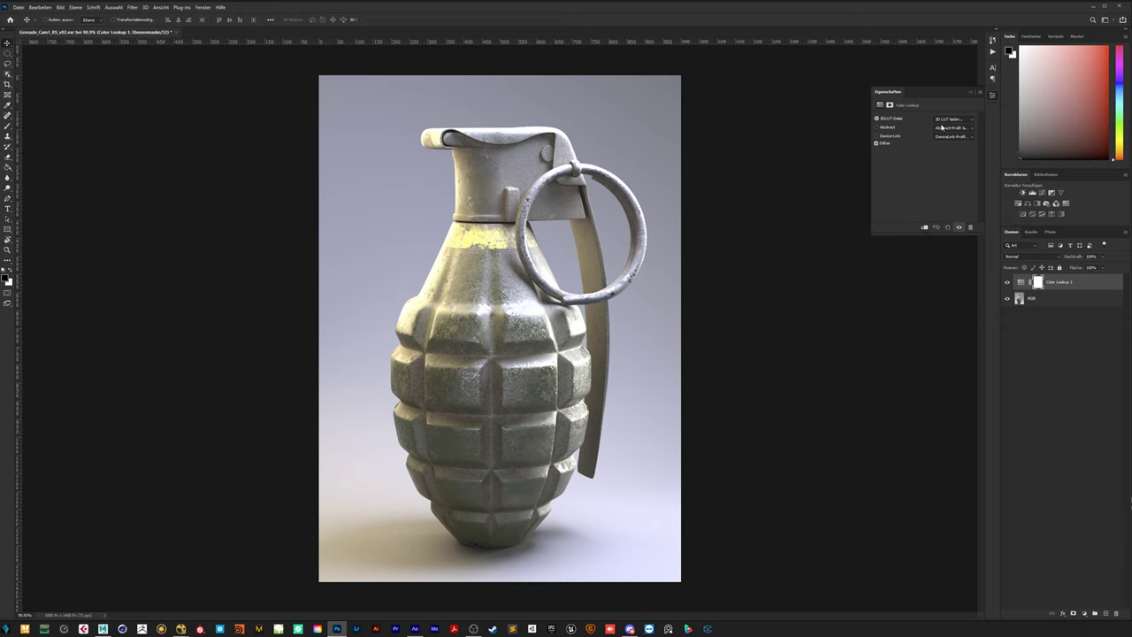
{"action": "left_click", "coordinate": [949, 123]}
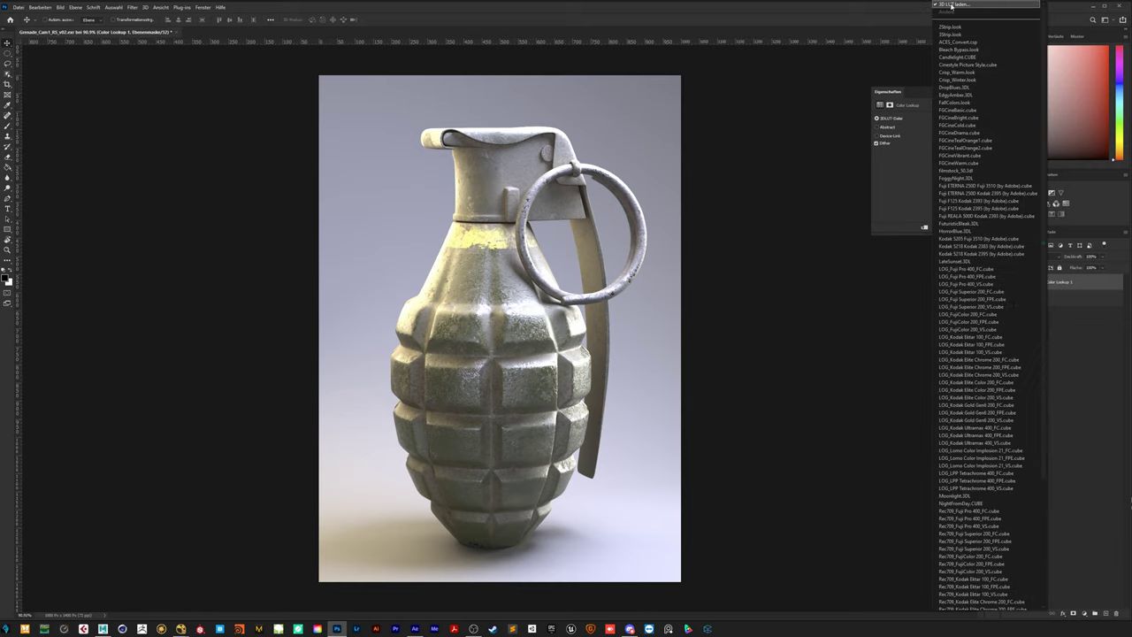
{"action": "left_click", "coordinate": [952, 7]}
{"action": "left_click_drag", "start_coordinate": [881, 96], "coordinate": [519, 90]}
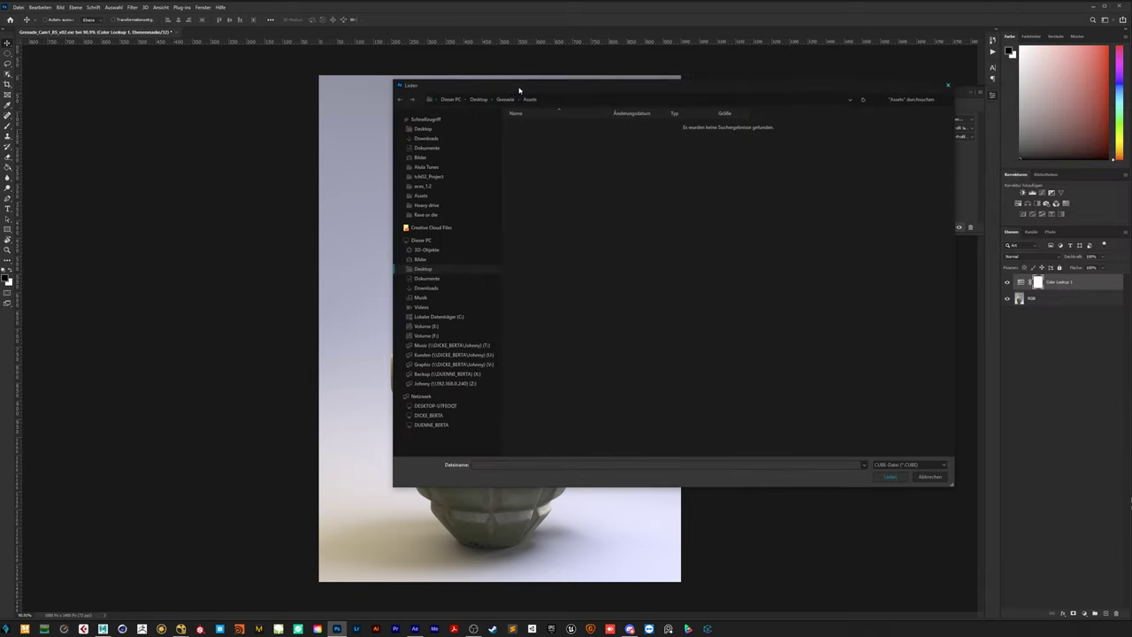
{"action": "left_click", "coordinate": [923, 467]}
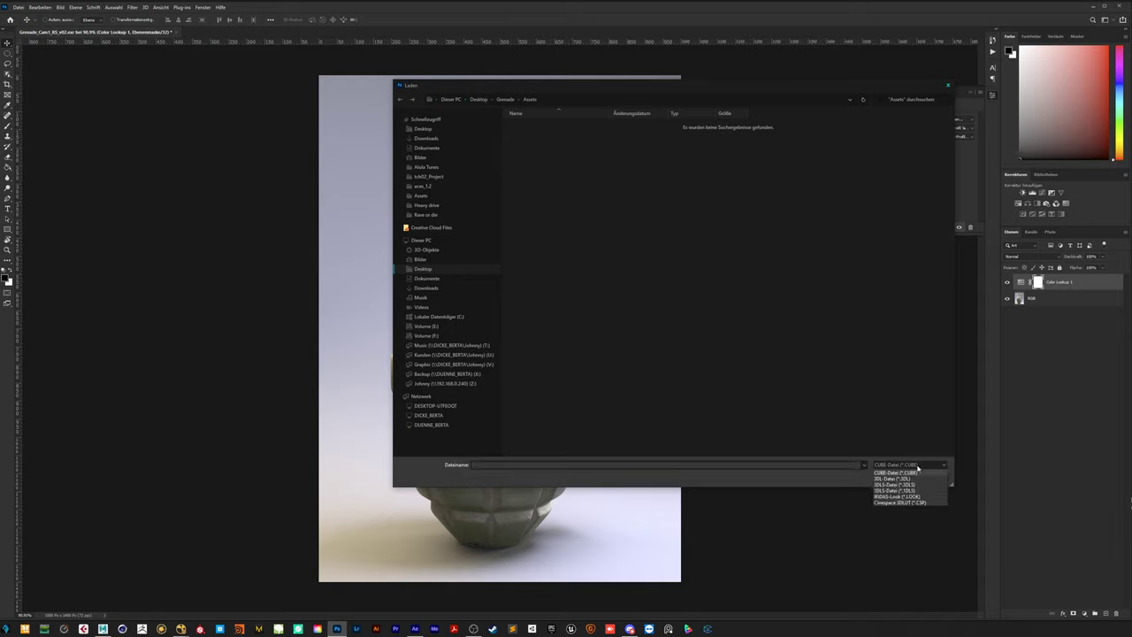
{"action": "left_click", "coordinate": [906, 503]}
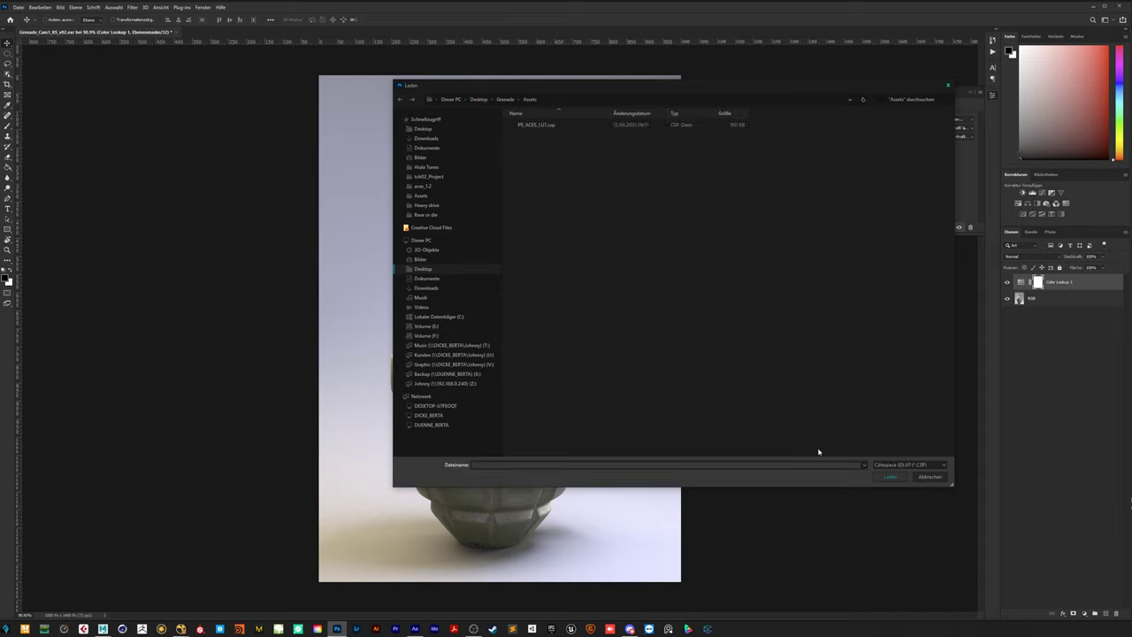
{"action": "left_click", "coordinate": [546, 128]}
{"action": "left_click", "coordinate": [892, 478]}
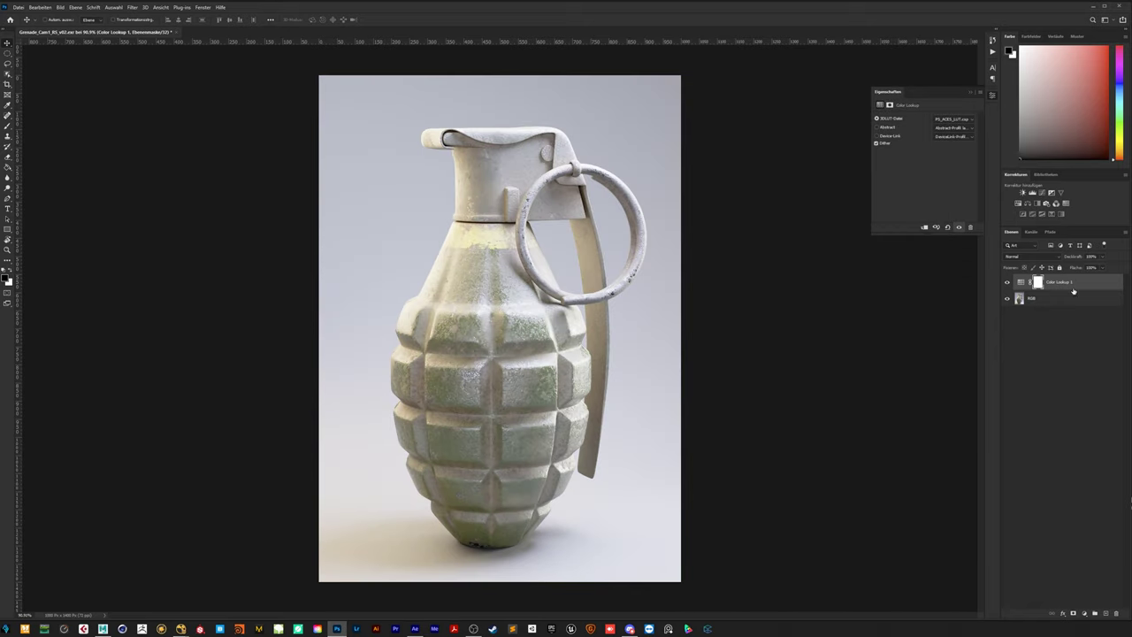
Add an Exposure adjustment layer with Gammakorrektur set to 1.
{"action": "left_click", "coordinate": [1051, 191]}
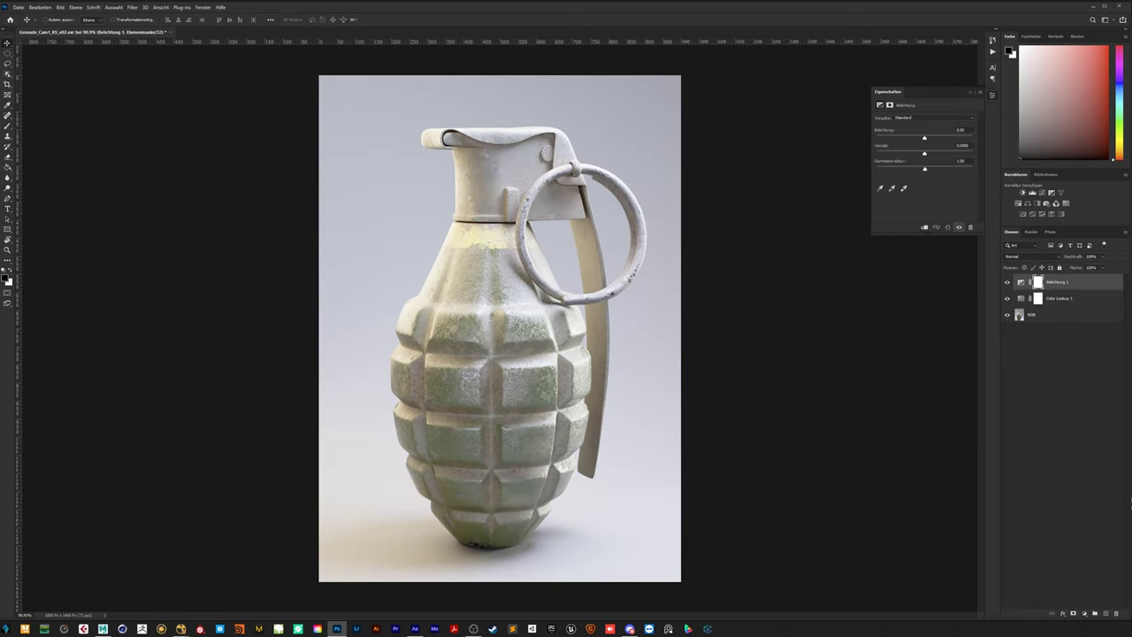
{"action": "left_click", "coordinate": [959, 160]}
{"action": "type", "text": "1"}
{"action": "key", "text": "Return"}
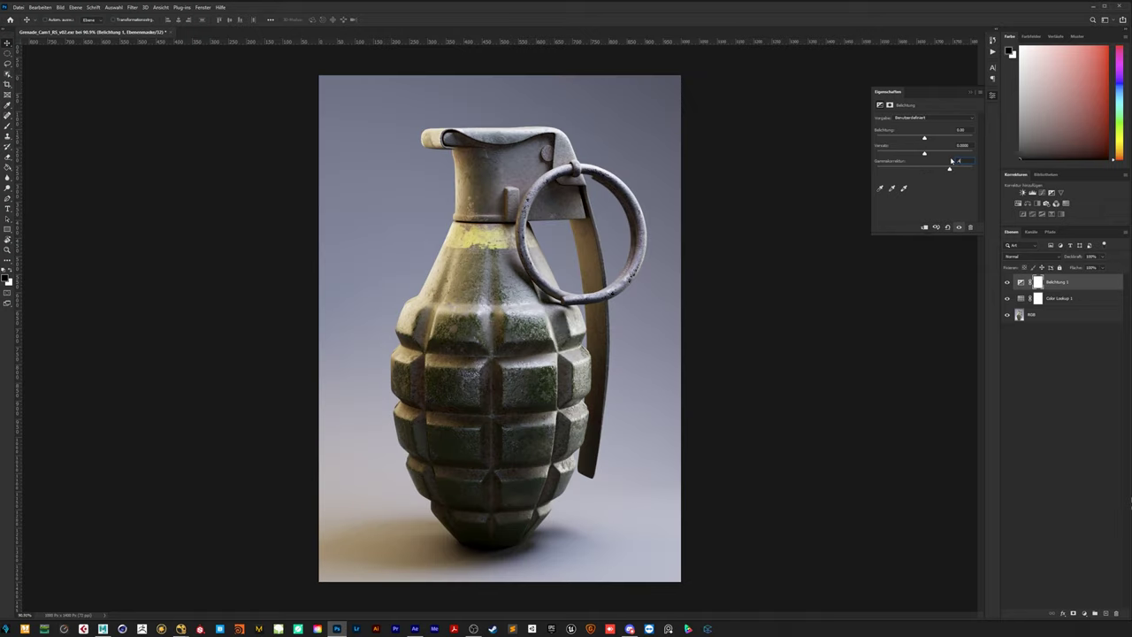
{"action": "left_click", "coordinate": [1075, 362]}
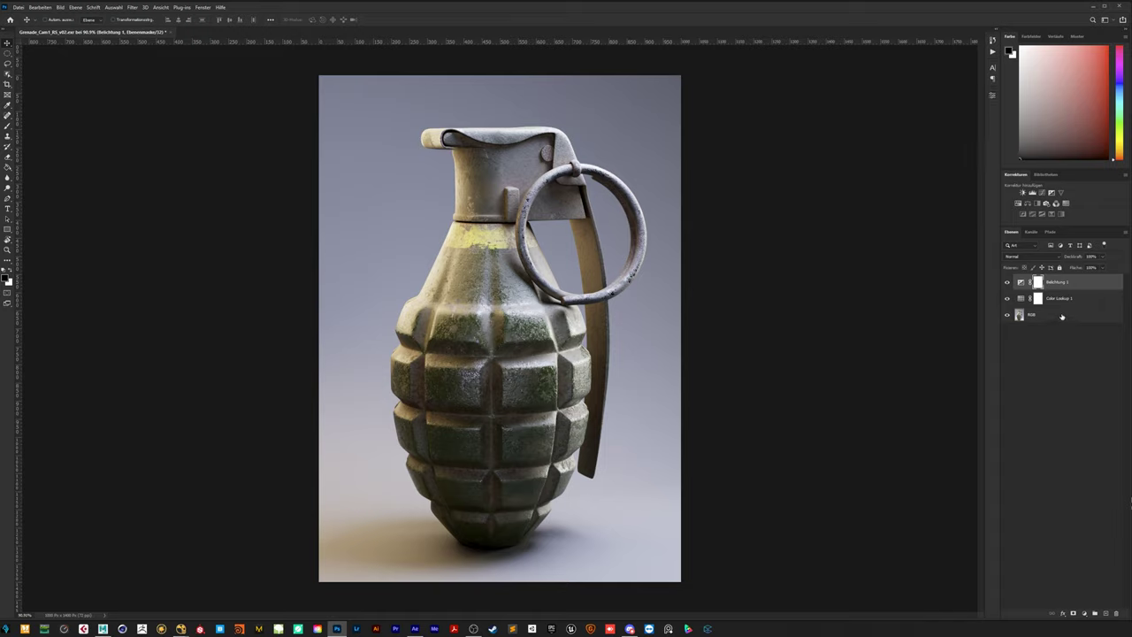
Test-paint on a duplicate of the RGB layer, delete it, then group RGB, Color Lookup and Exposure as Gruppe 1.
{"action": "left_click", "coordinate": [1062, 316]}
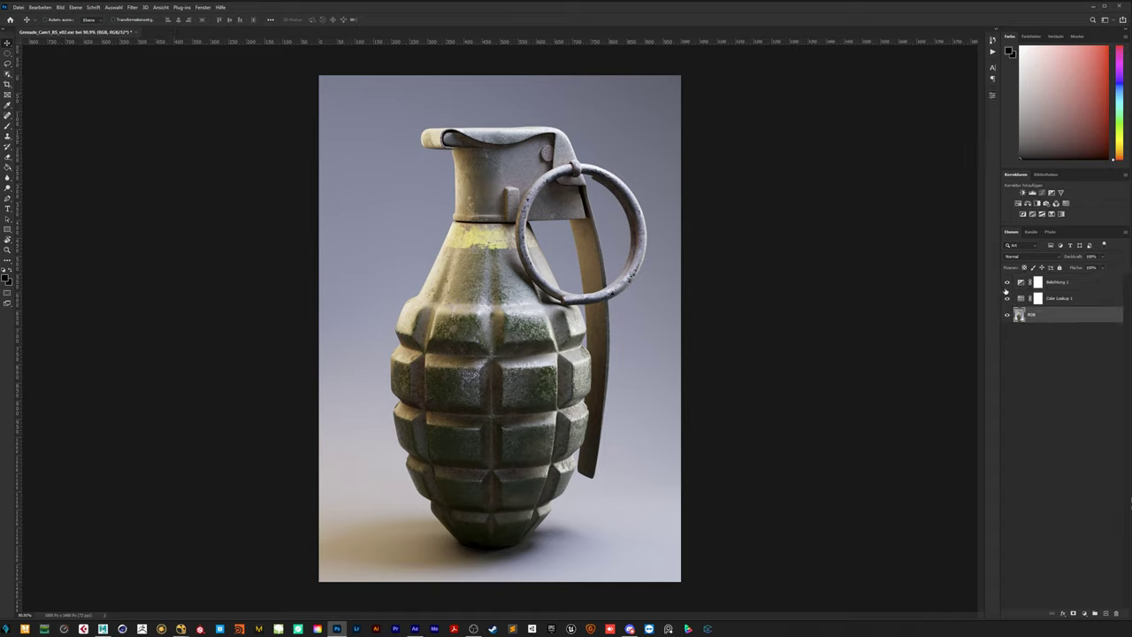
{"action": "left_click", "coordinate": [1037, 282]}
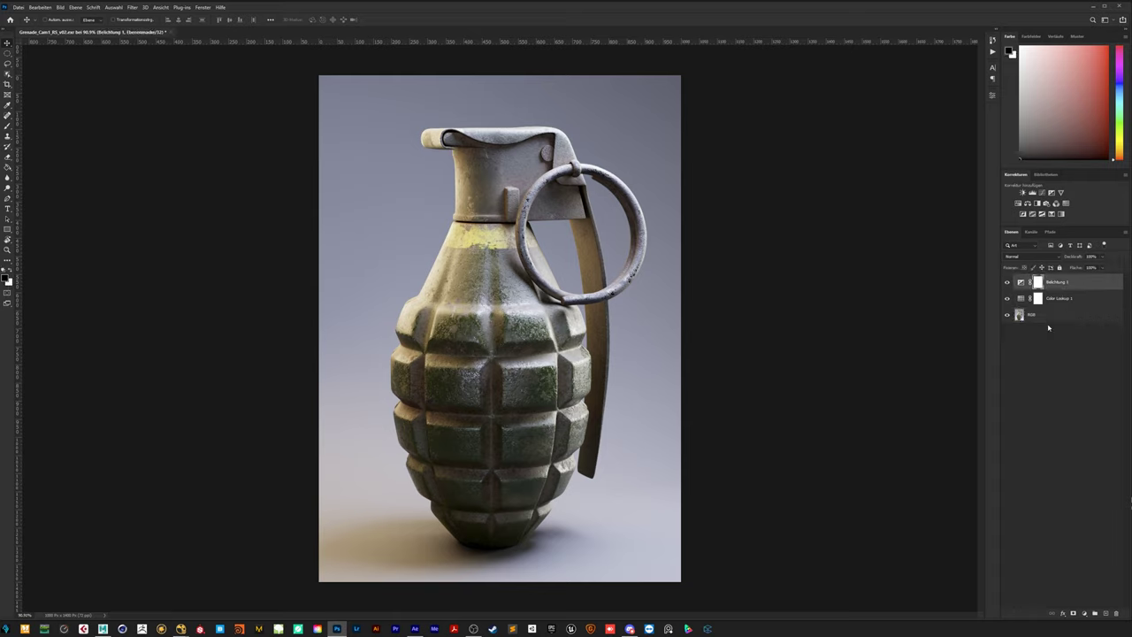
{"action": "left_click", "coordinate": [1049, 316]}
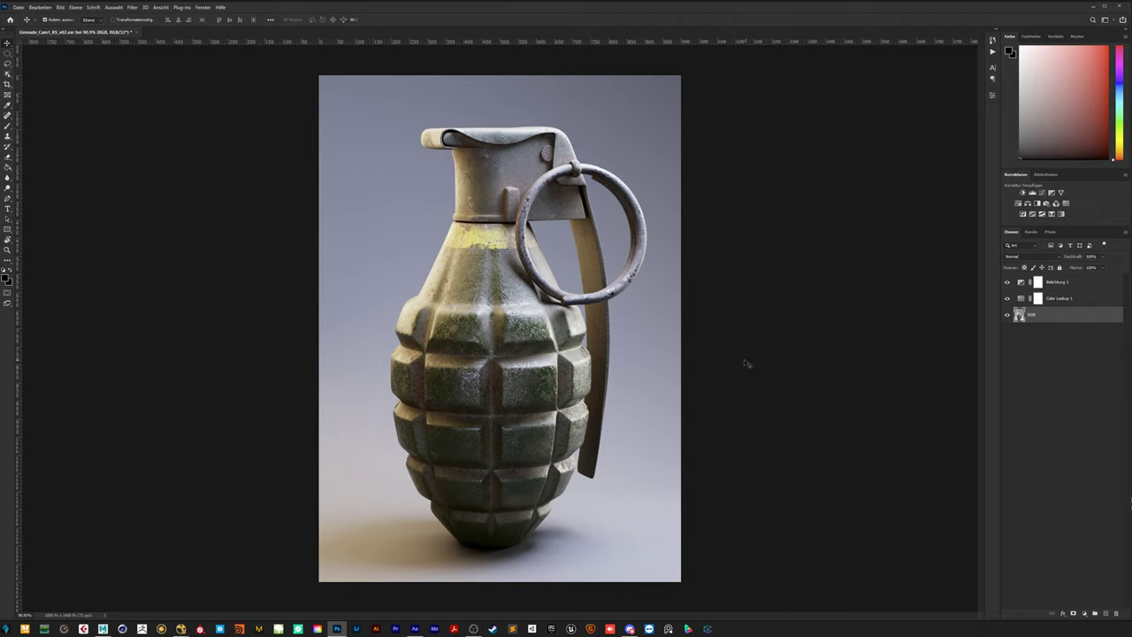
{"action": "key", "text": "ctrl+j"}
{"action": "key", "text": "b"}
{"action": "mouse_move", "coordinate": [522, 345]}
{"action": "left_mouse_down"}
{"action": "mouse_move", "coordinate": [469, 256]}
{"action": "mouse_move", "coordinate": [458, 328]}
{"action": "left_mouse_up"}
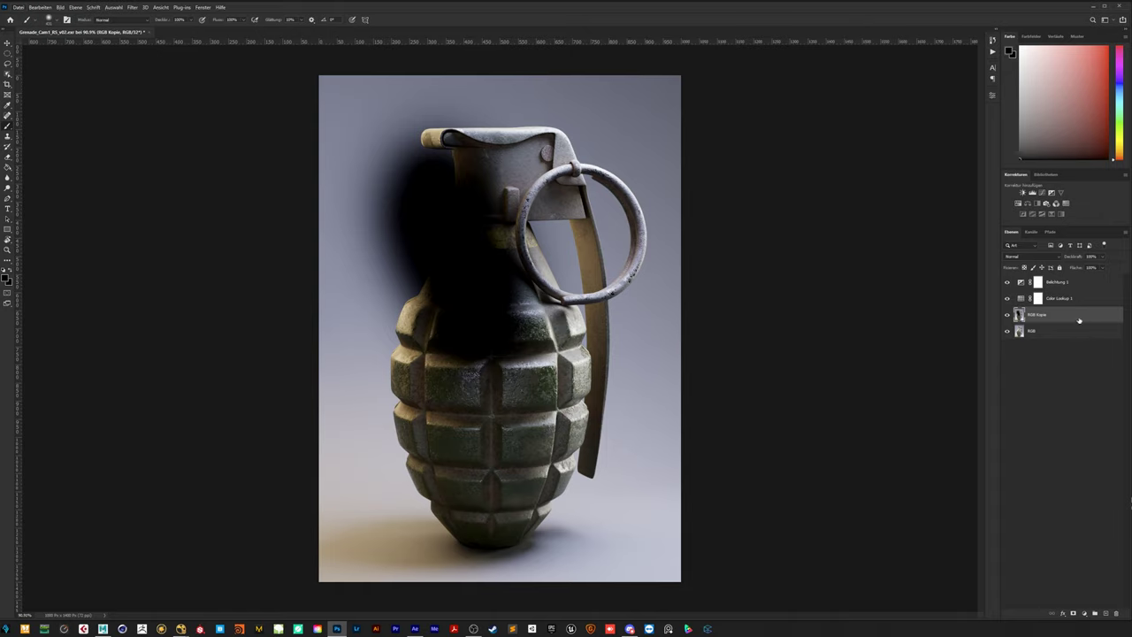
{"action": "key", "text": "Delete"}
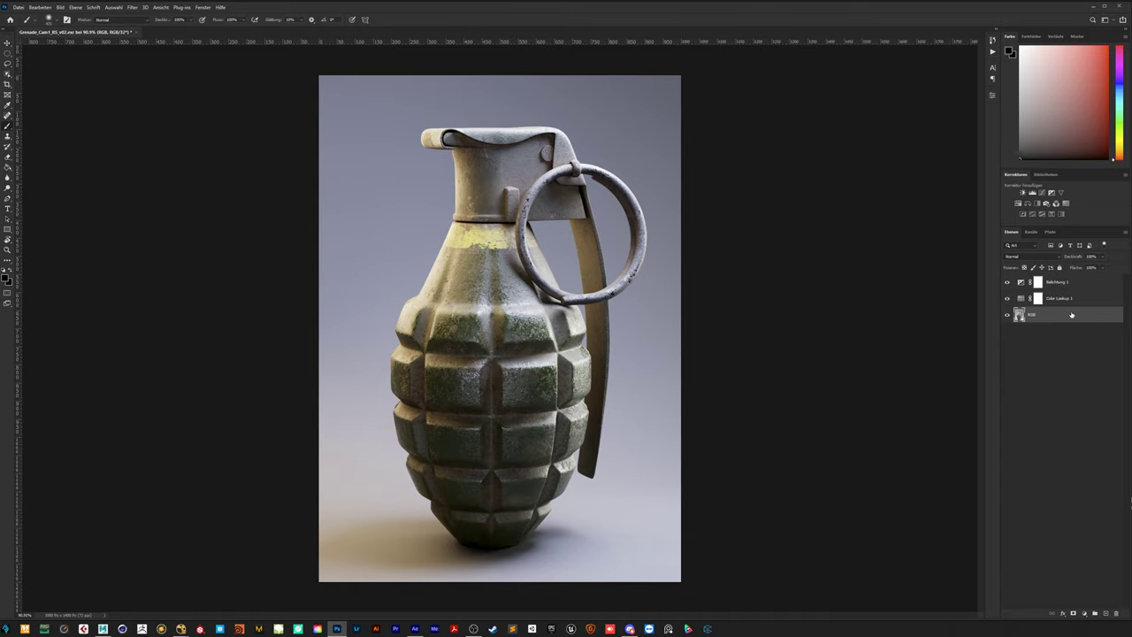
{"action": "left_click", "coordinate": [1071, 282], "text": "shift"}
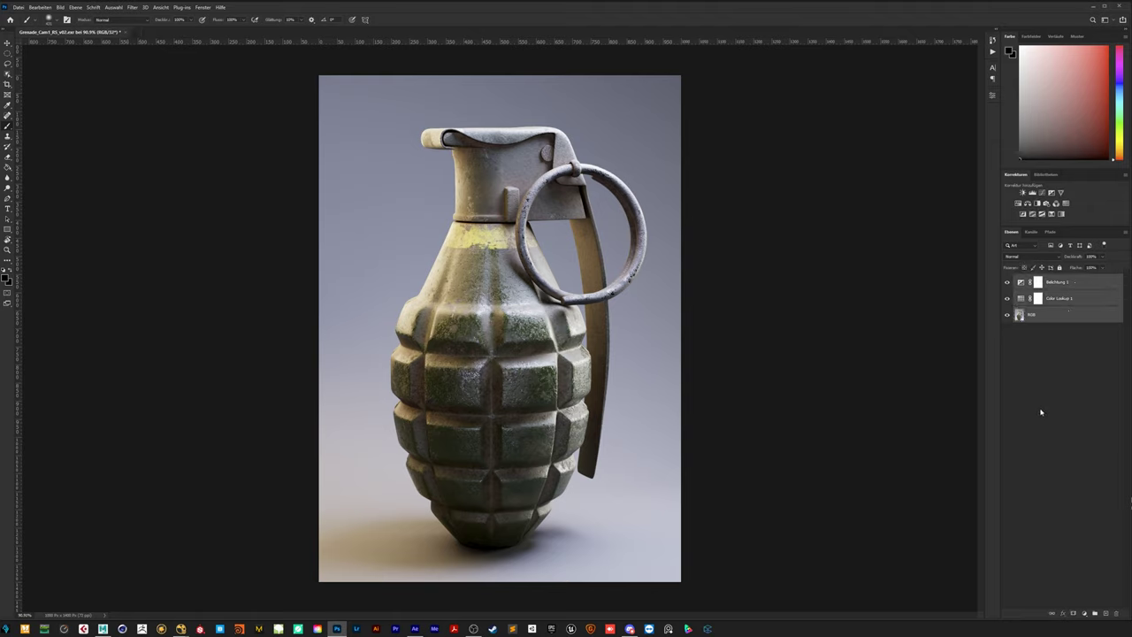
{"action": "key", "text": "ctrl+g"}
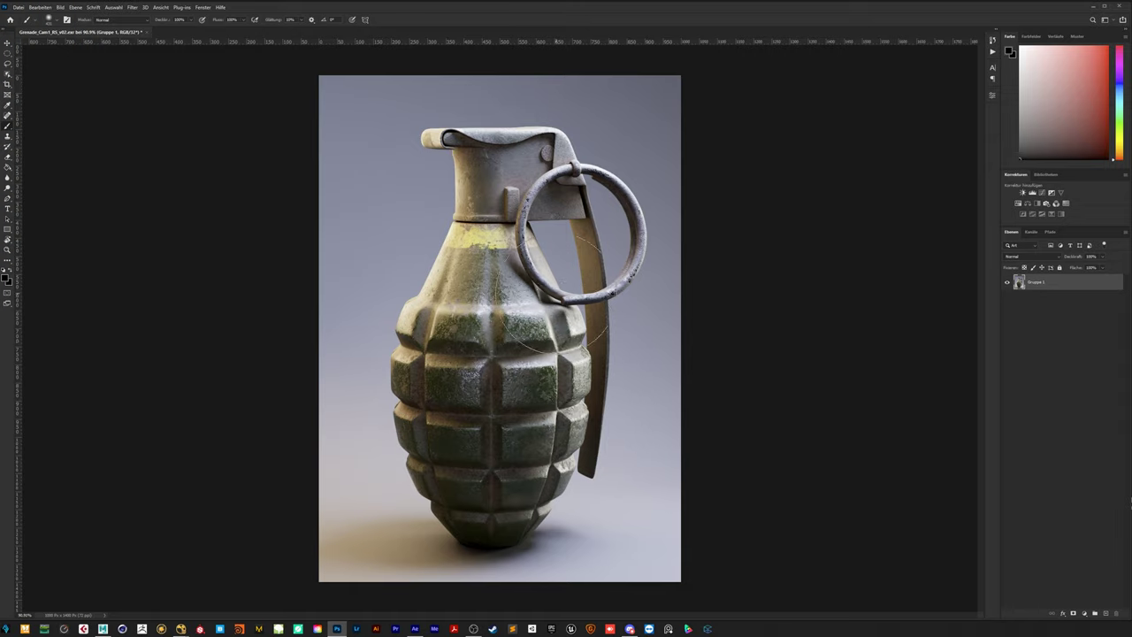
Convert the image to 8 Bit/Kanal, choosing Nicht zusammenfügen to keep layers.
{"action": "key", "text": "v"}
{"action": "left_click", "coordinate": [60, 7]}
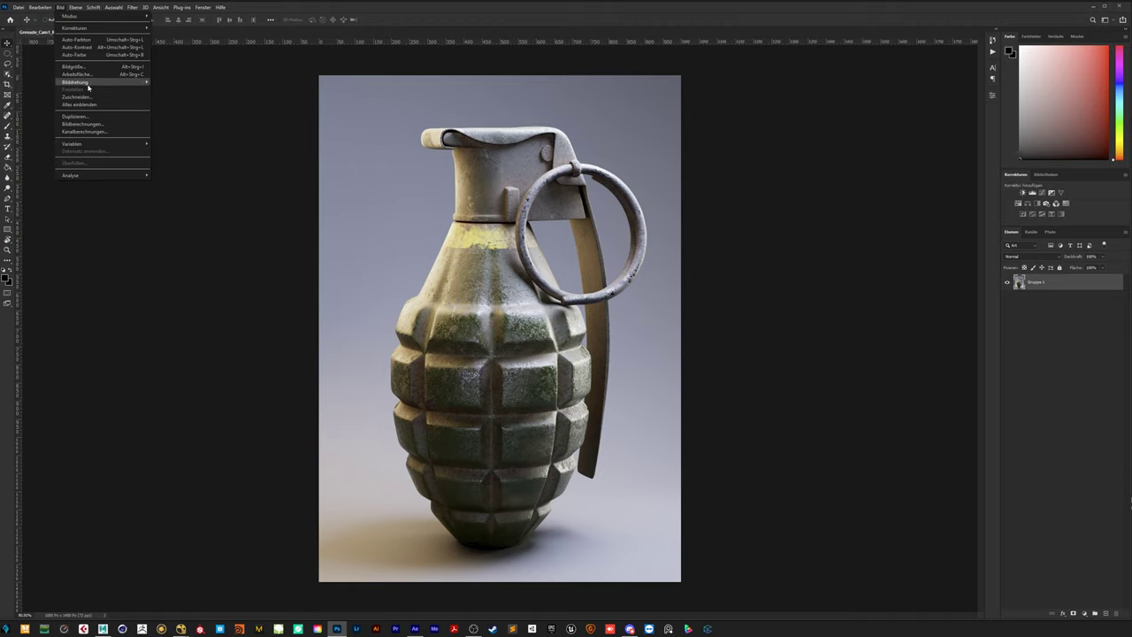
{"action": "left_click", "coordinate": [60, 8]}
{"action": "left_click", "coordinate": [60, 8]}
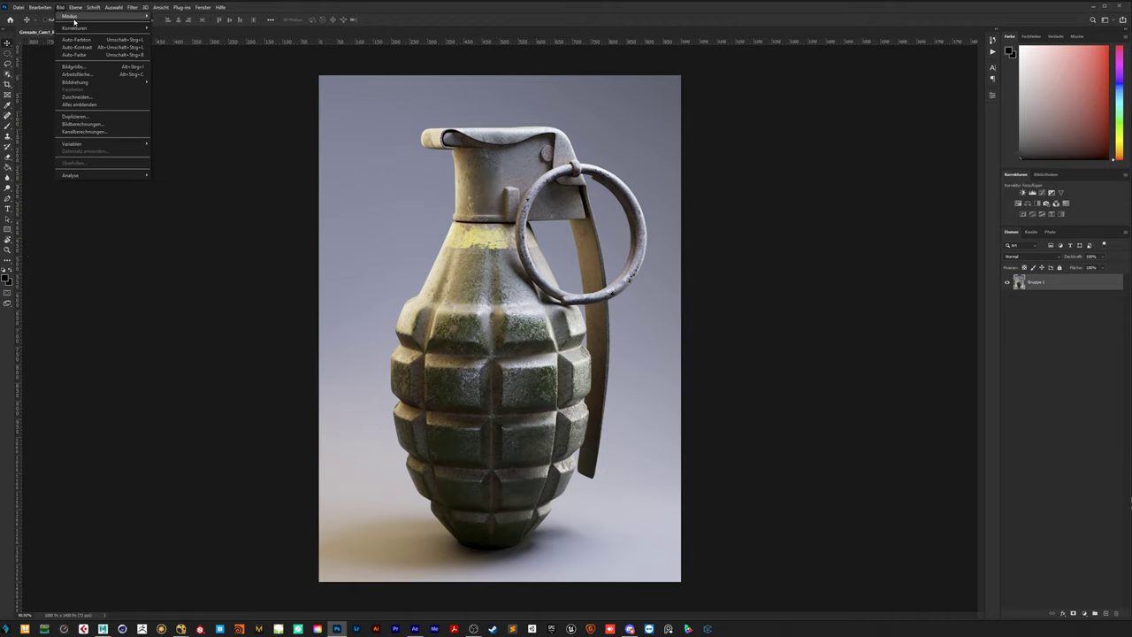
{"action": "mouse_move", "coordinate": [73, 17]}
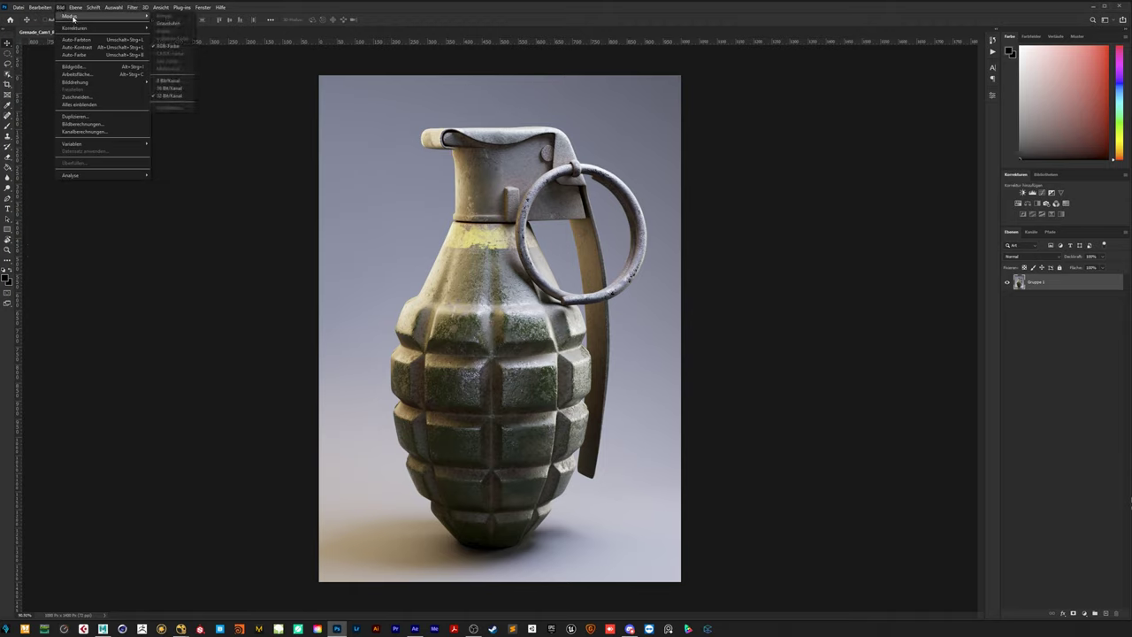
{"action": "left_click", "coordinate": [169, 82]}
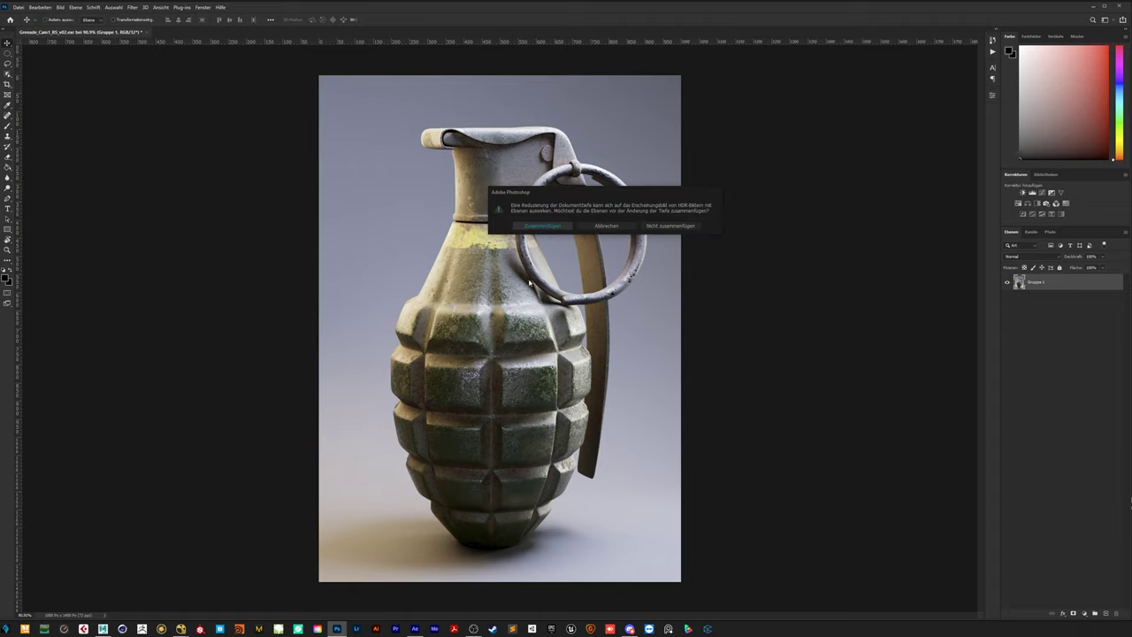
{"action": "left_click", "coordinate": [669, 226]}
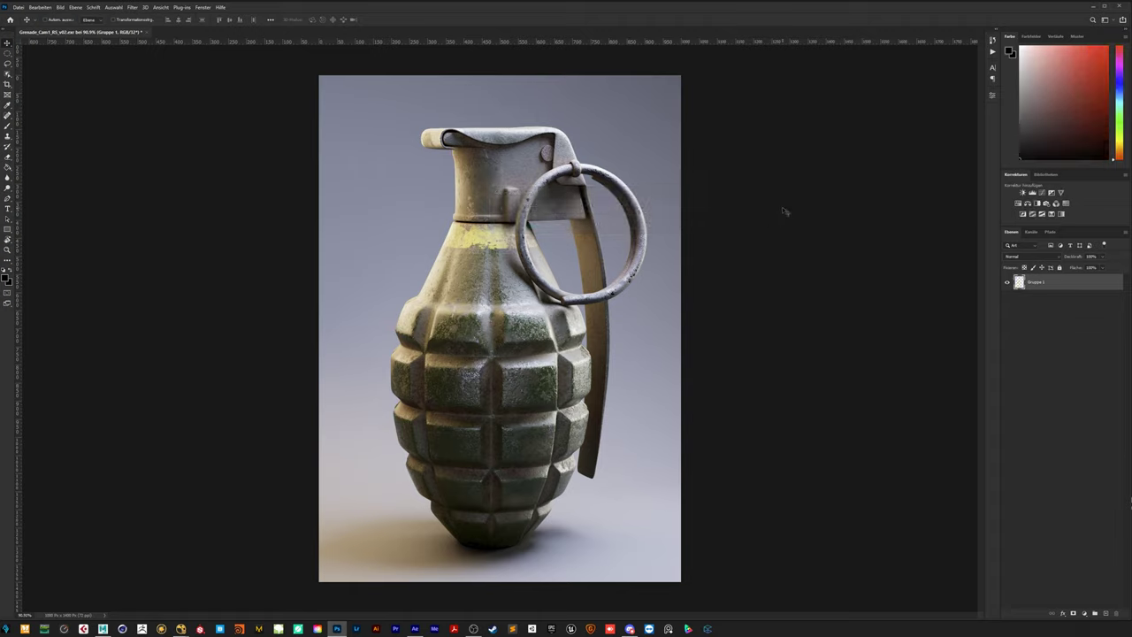
Save the image to the Desktop as PNG Grenade_Cam1_RS_v02.
{"action": "left_click", "coordinate": [18, 7]}
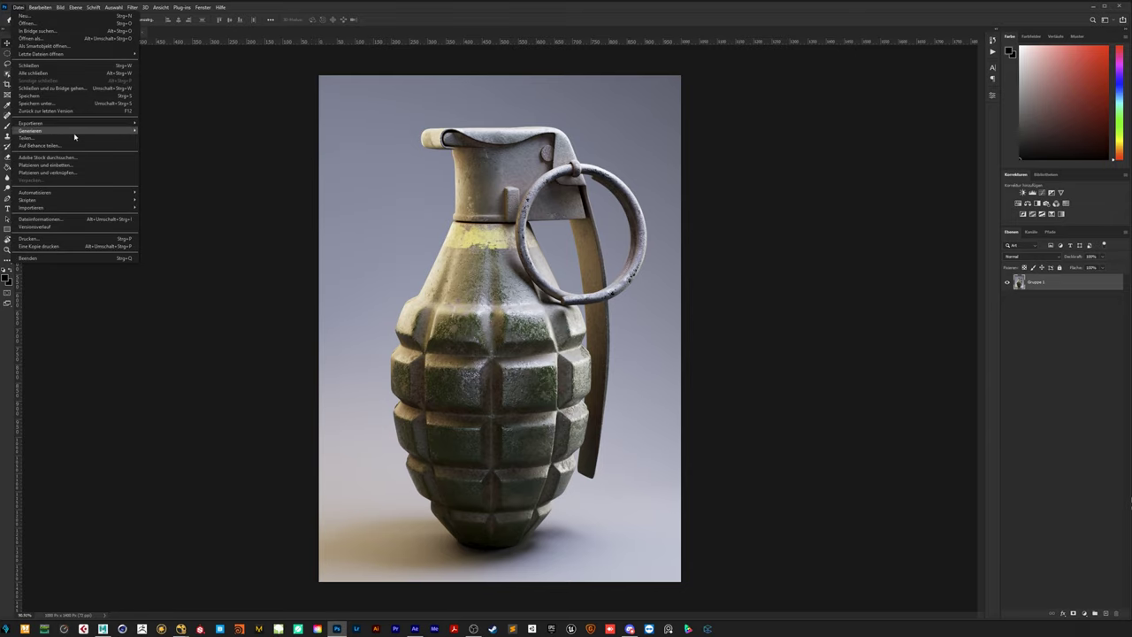
{"action": "left_click", "coordinate": [44, 104]}
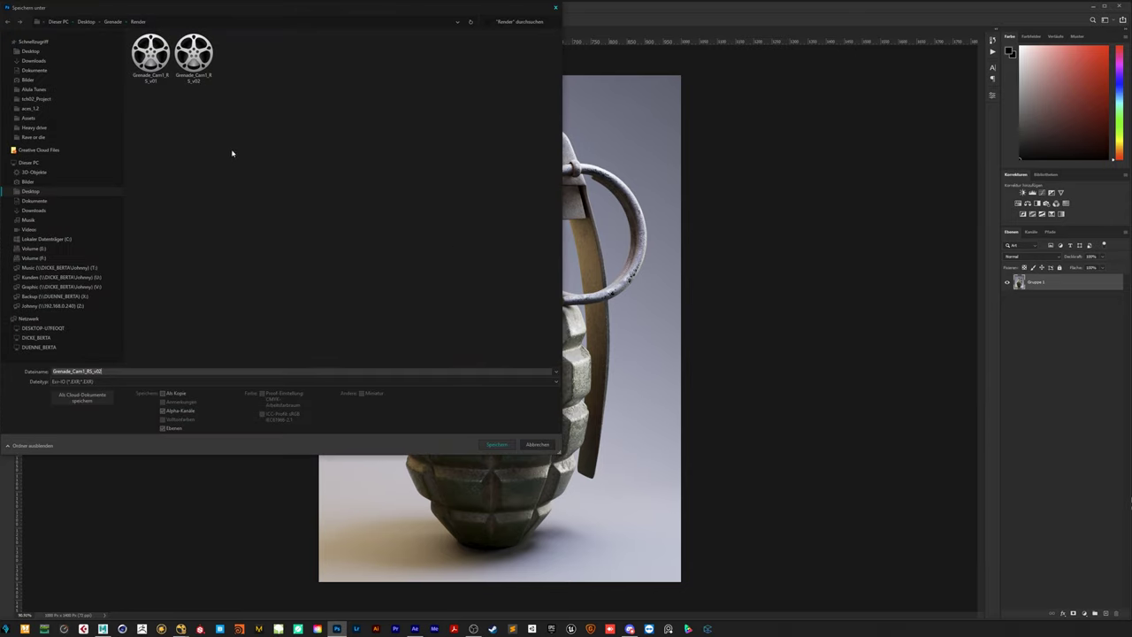
{"action": "left_click", "coordinate": [29, 51]}
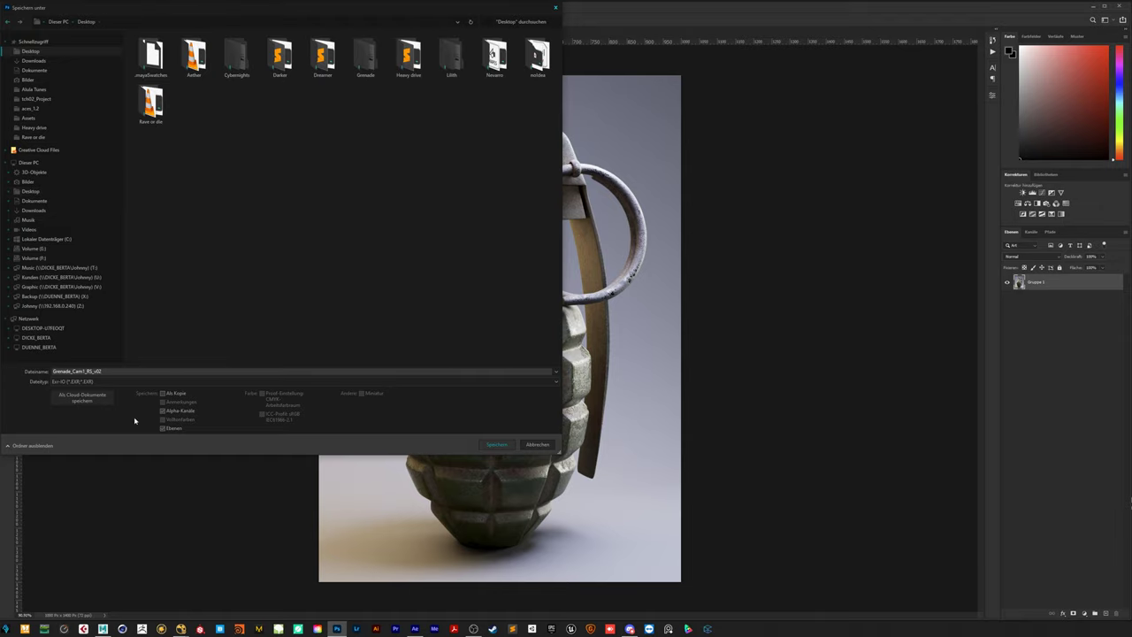
{"action": "left_click", "coordinate": [111, 385]}
{"action": "left_click", "coordinate": [89, 499]}
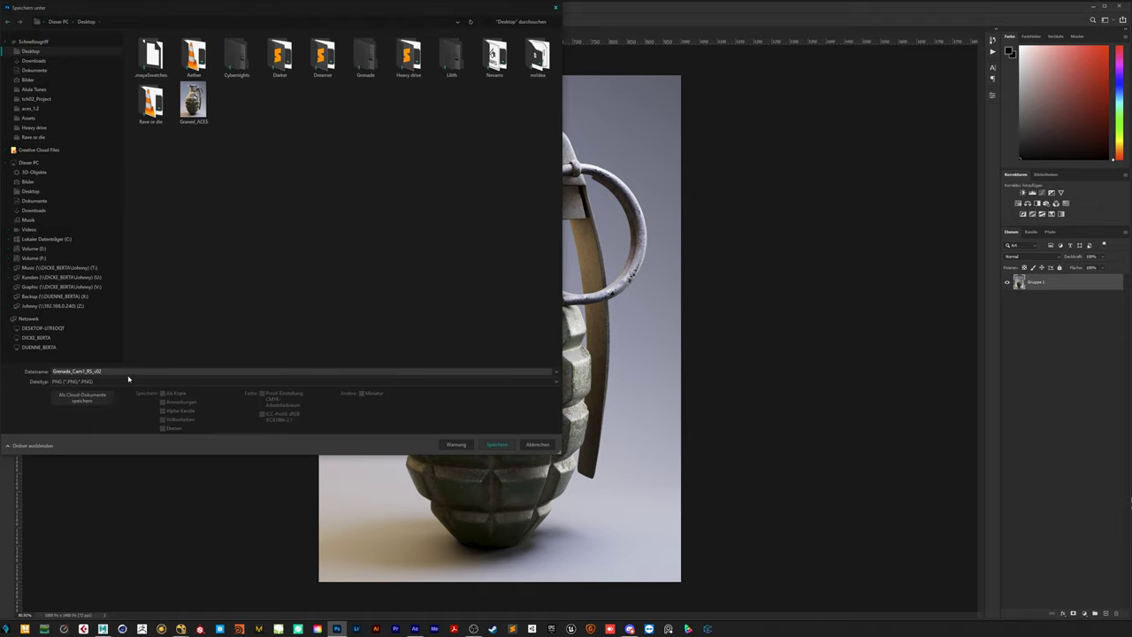
{"action": "left_click_drag", "start_coordinate": [237, 12], "coordinate": [293, 71]}
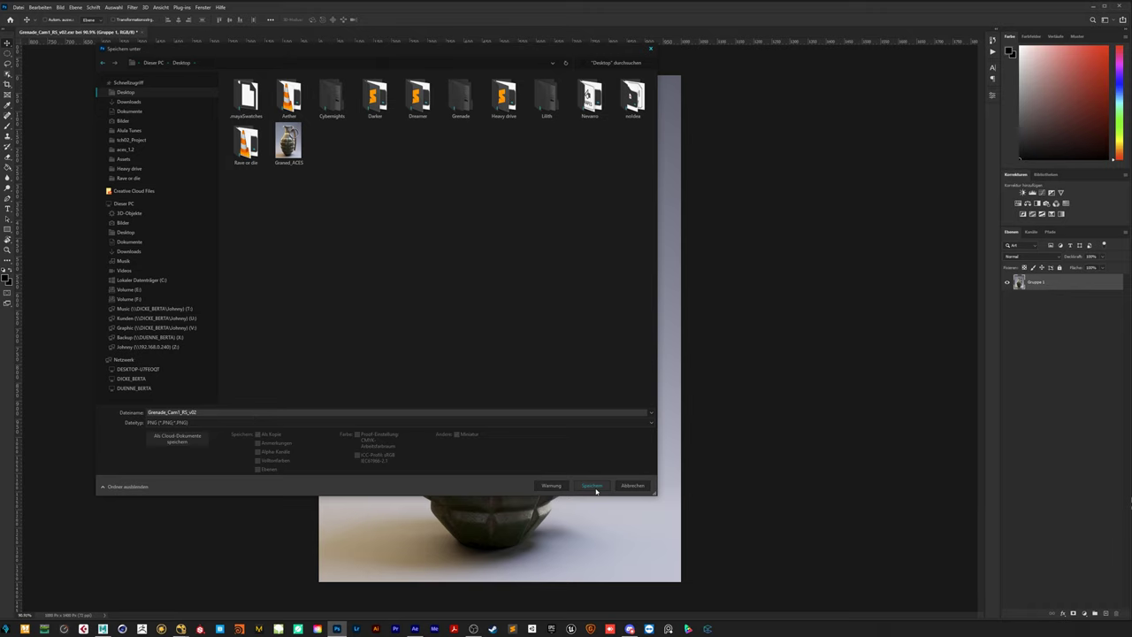
{"action": "left_click", "coordinate": [594, 488]}
{"action": "left_click", "coordinate": [622, 195]}
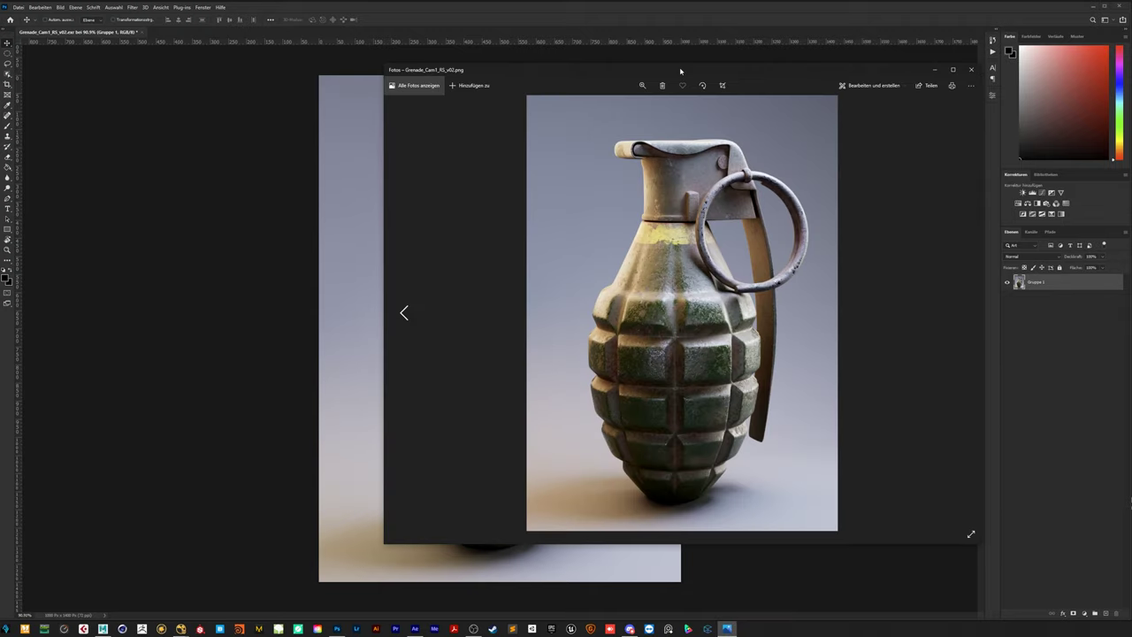
{"action": "left_click_drag", "start_coordinate": [680, 71], "coordinate": [630, 80]}
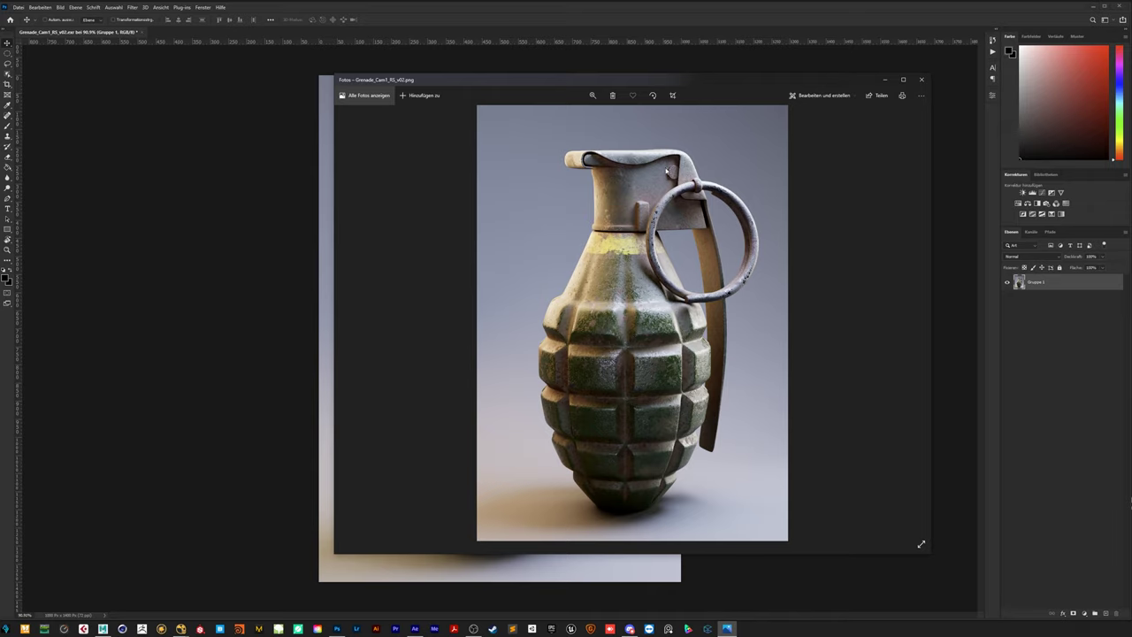
{"action": "left_click_drag", "start_coordinate": [697, 82], "coordinate": [589, 88]}
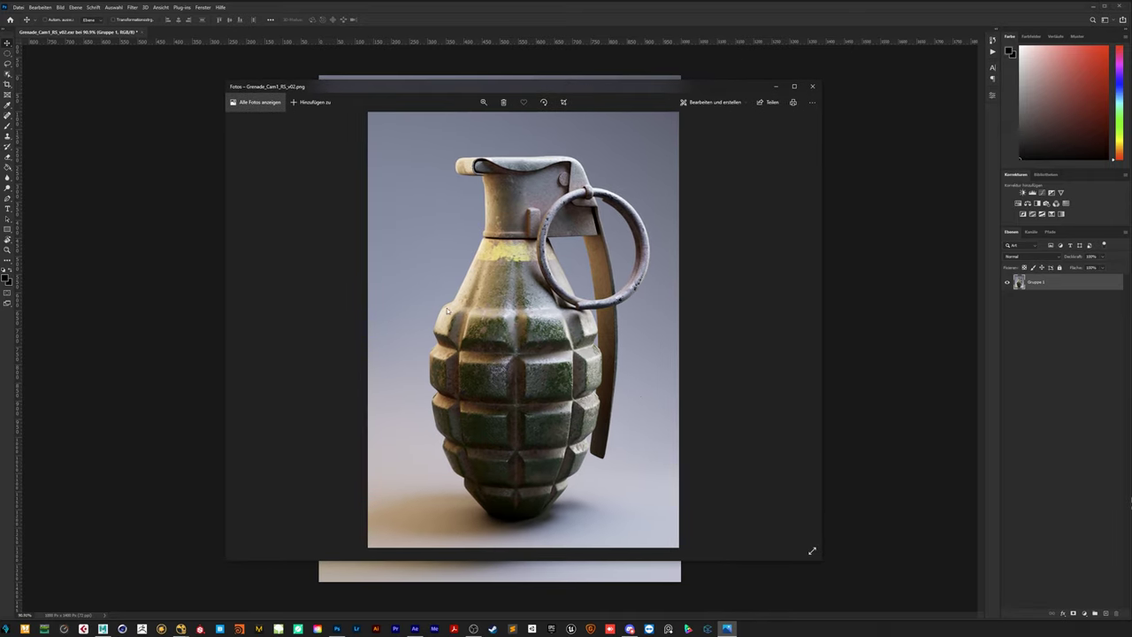